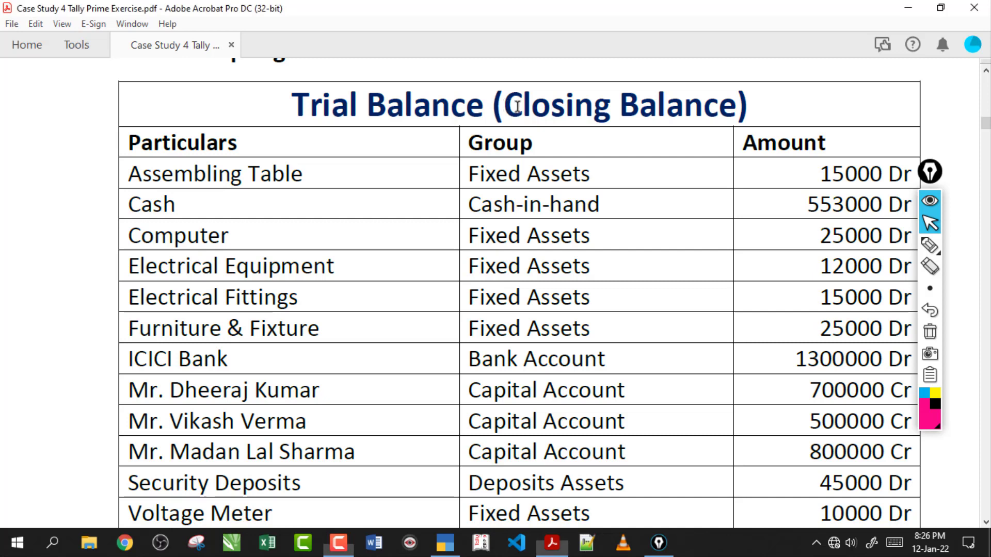
Step: Review the closing trial balance, the company setup details and the 1-7-2020 cash deposit transaction in the case study PDF
drag(504, 105, 735, 107)
click(593, 107)
drag(517, 108, 728, 105)
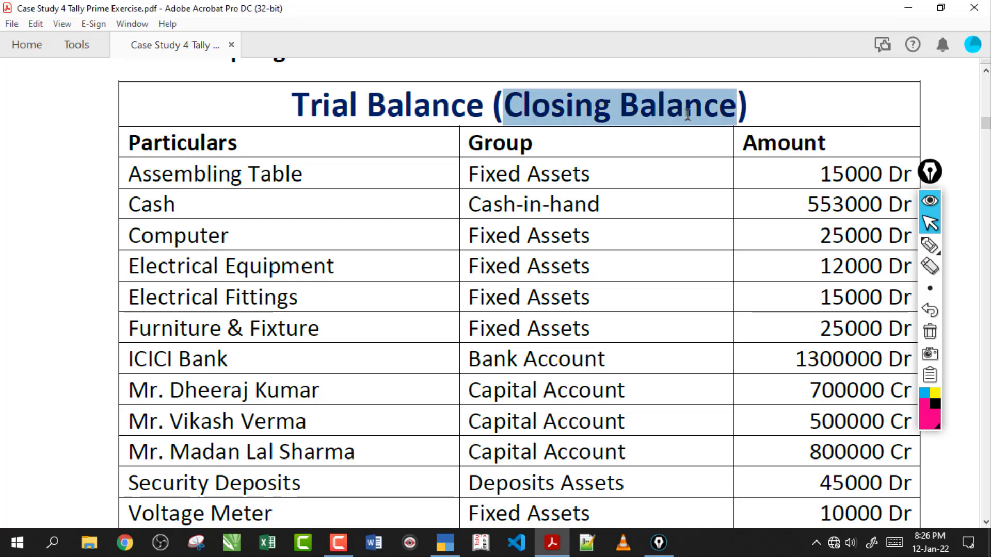
click(555, 149)
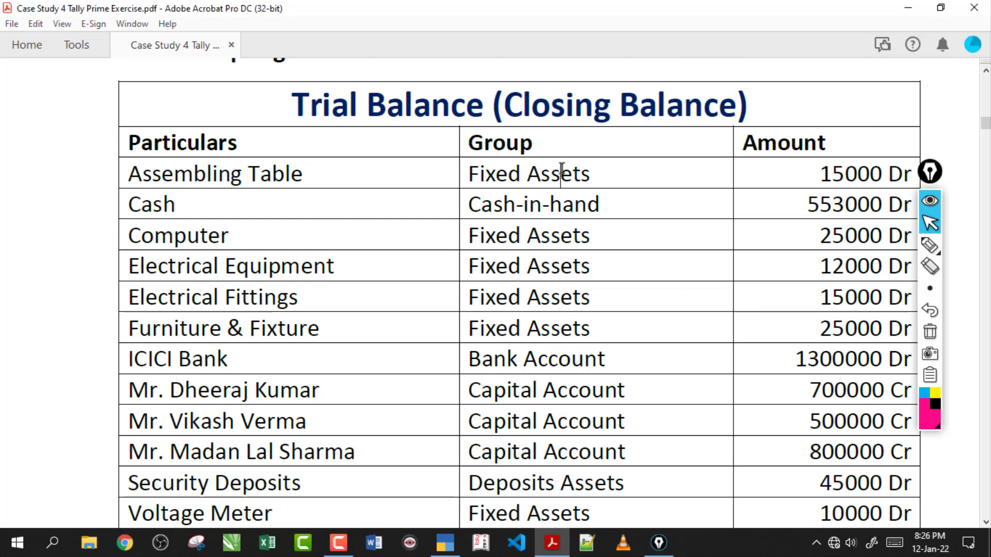
scroll(561, 167, down, 10)
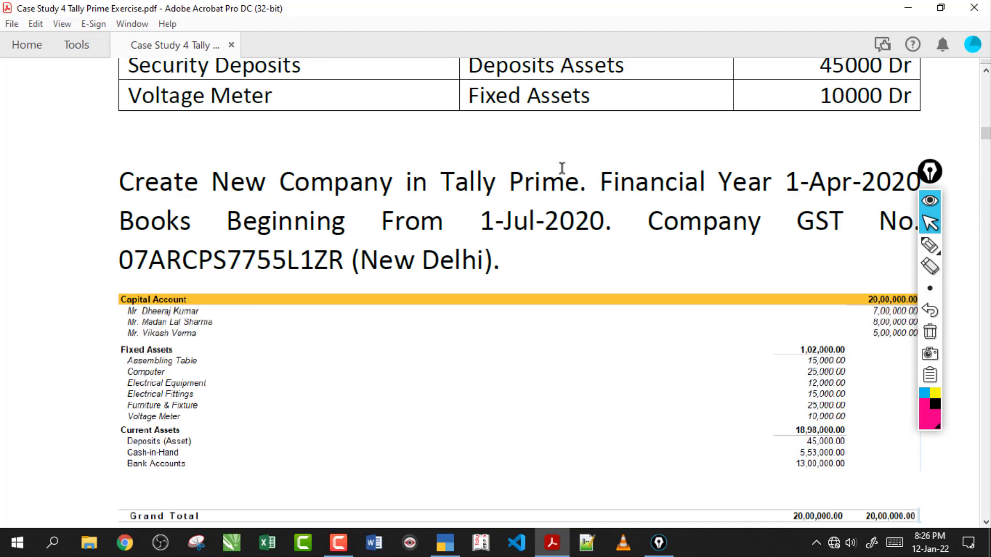
scroll(561, 167, down, 4)
scroll(561, 168, down, 1)
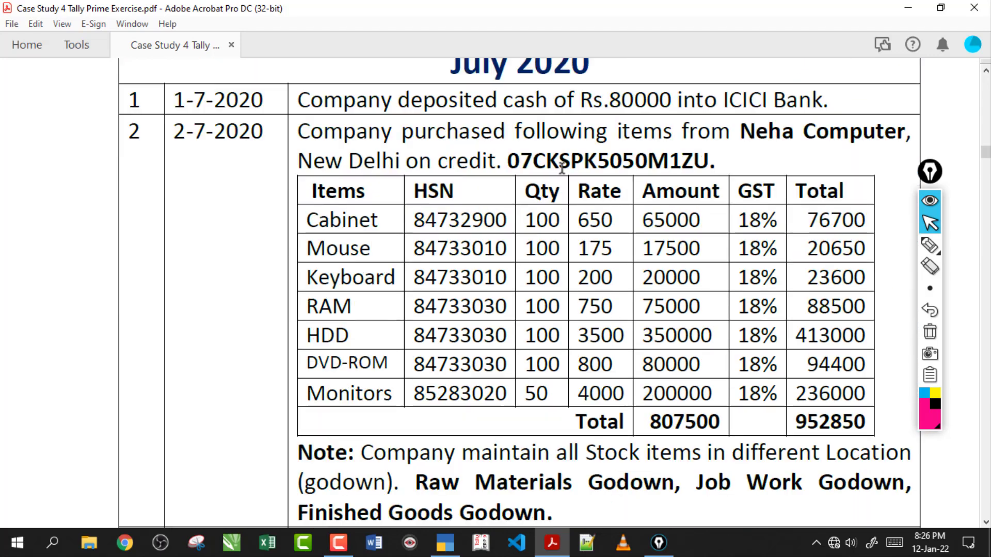
scroll(562, 168, up, 1)
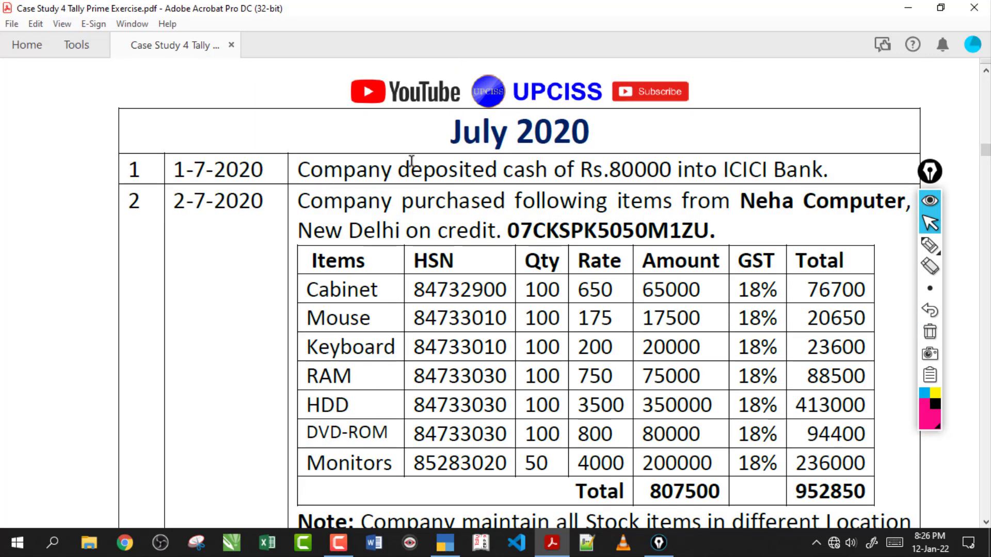
drag(682, 170, 506, 177)
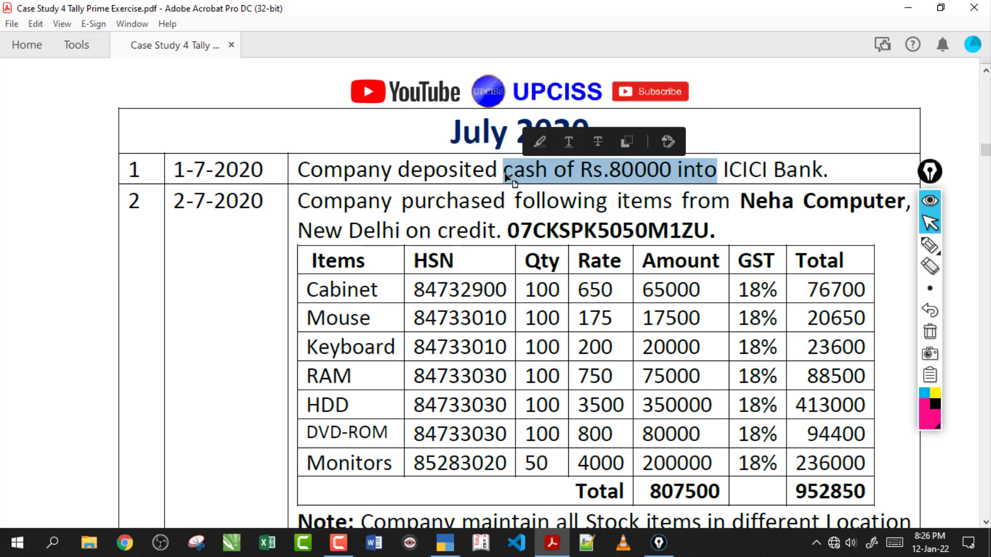
click(502, 183)
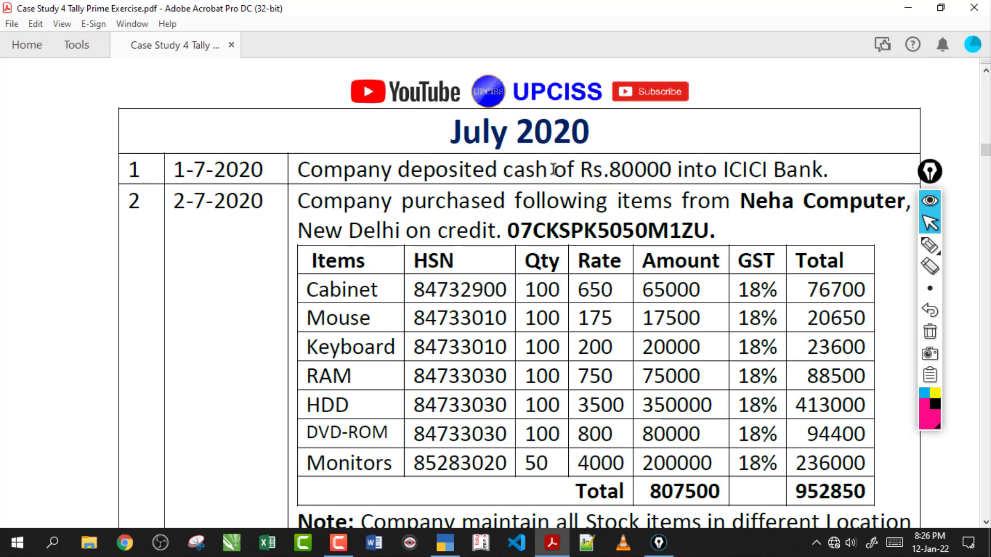
drag(717, 170, 548, 171)
click(538, 171)
Step: Switch to TallyPrime and view the Trial Balance of the Case Study 4 company
click(445, 541)
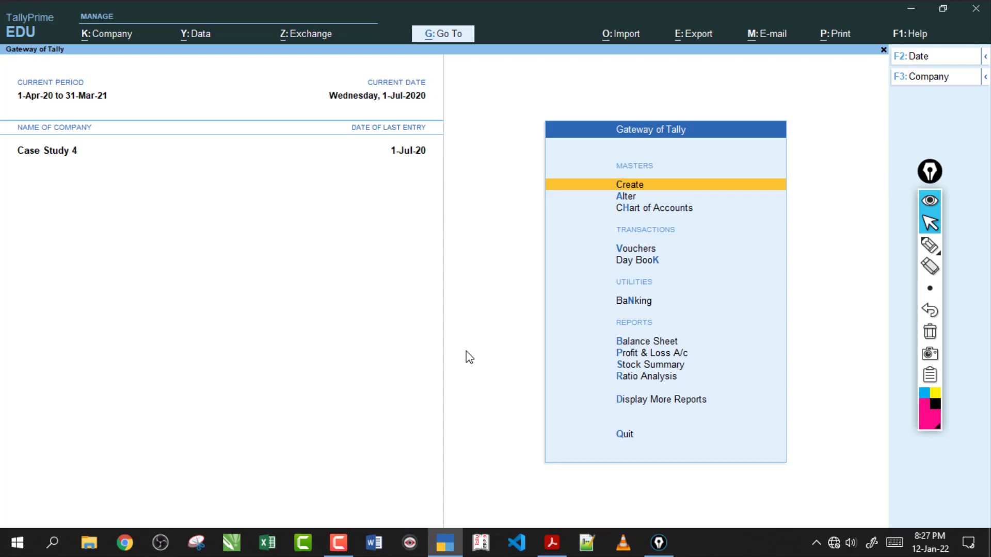
key(d)
key(Return)
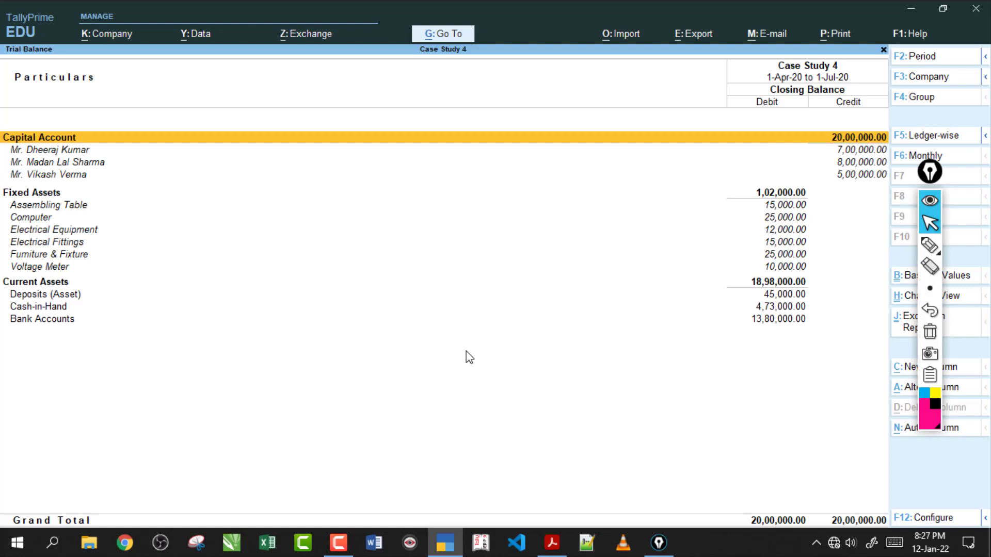
Step: Open the Day Book for 1-Jul-20 and delete the existing voucher
key(Escape)
key(Down)
key(Return)
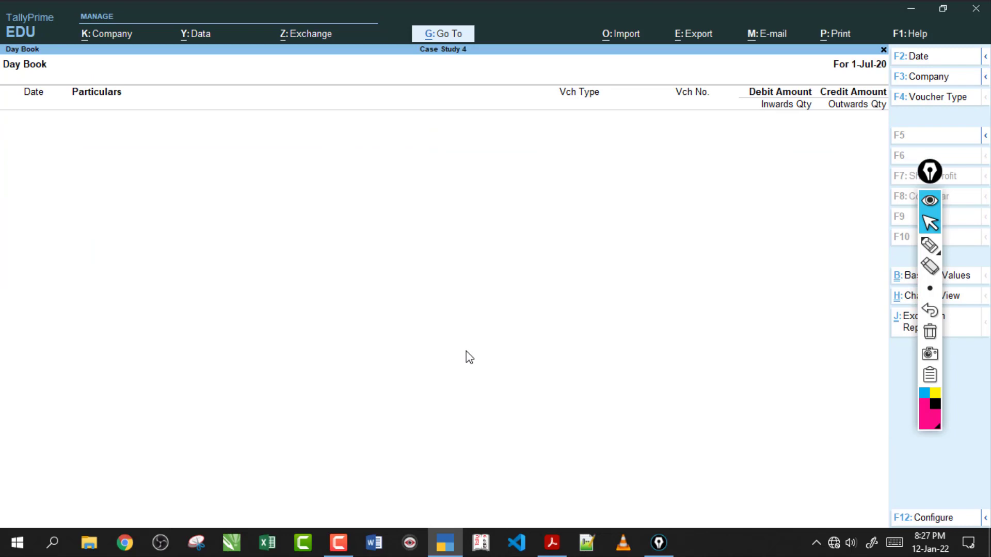
key(Escape)
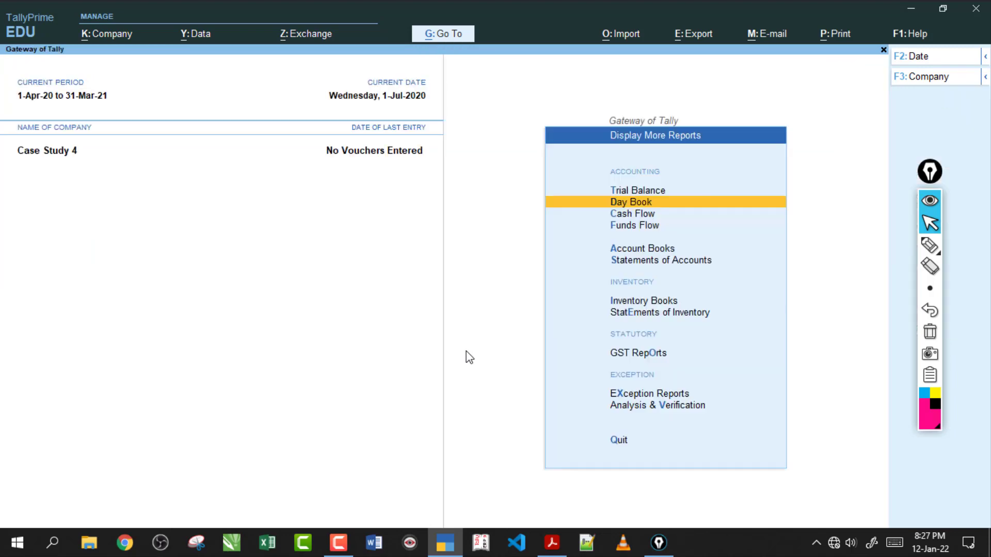
Step: Check the Trial Balance group totals again with the Day Book cleared
key(Up)
key(Return)
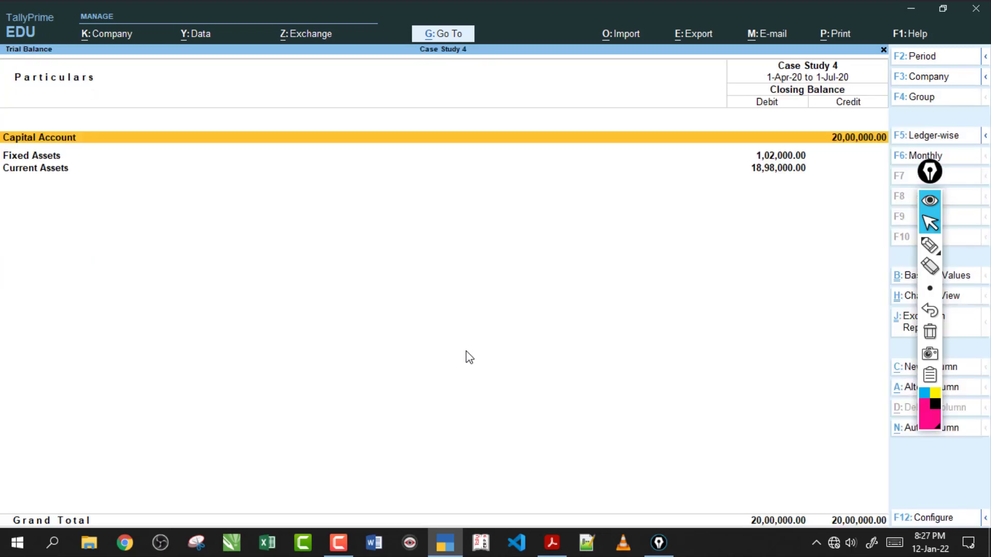
key(Escape)
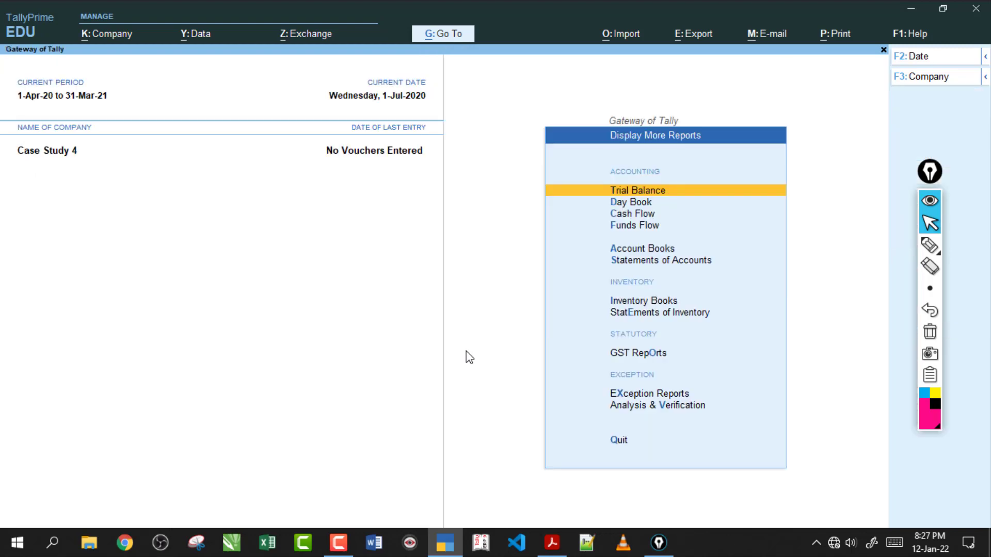
Step: Start a new Contra voucher dated 1-Jul-20 and credit the Cash ledger with 80000
key(Escape)
key(Up)
key(Up)
key(Up)
key(Up)
key(Up)
key(Up)
key(Up)
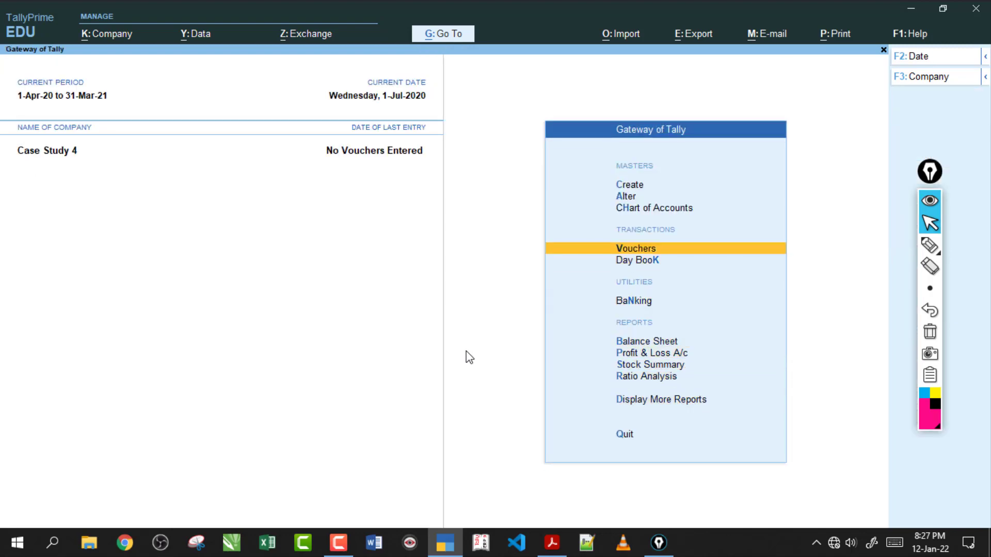
key(Return)
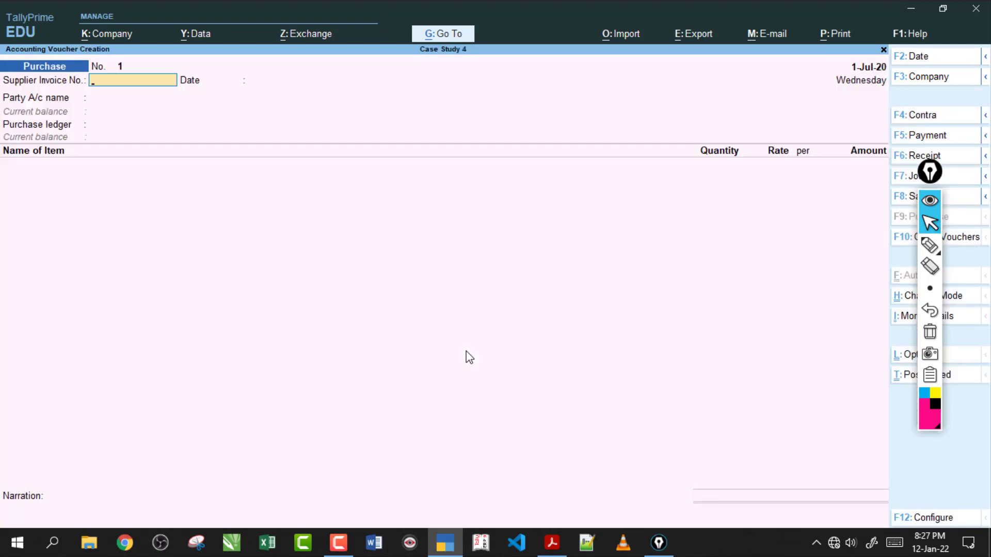
key(F4)
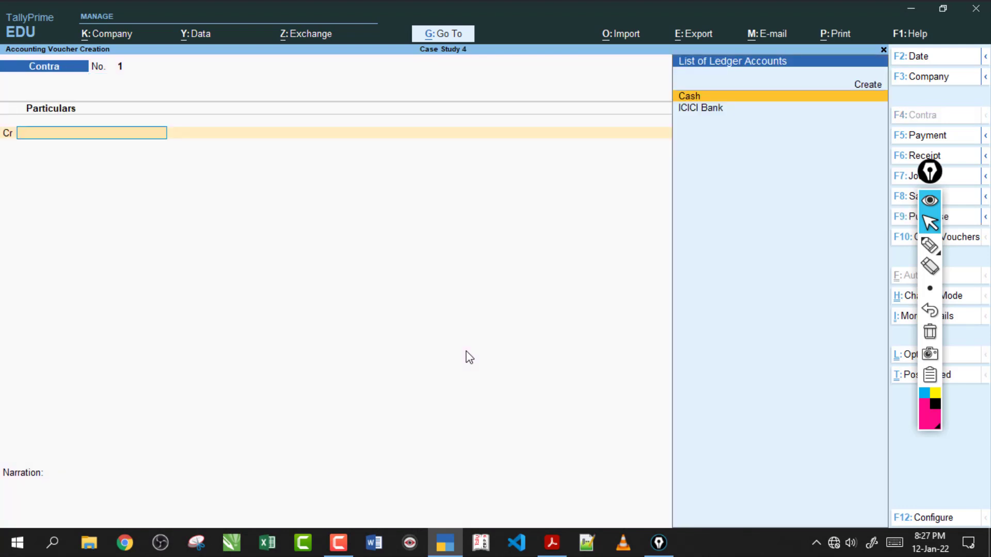
key(Return)
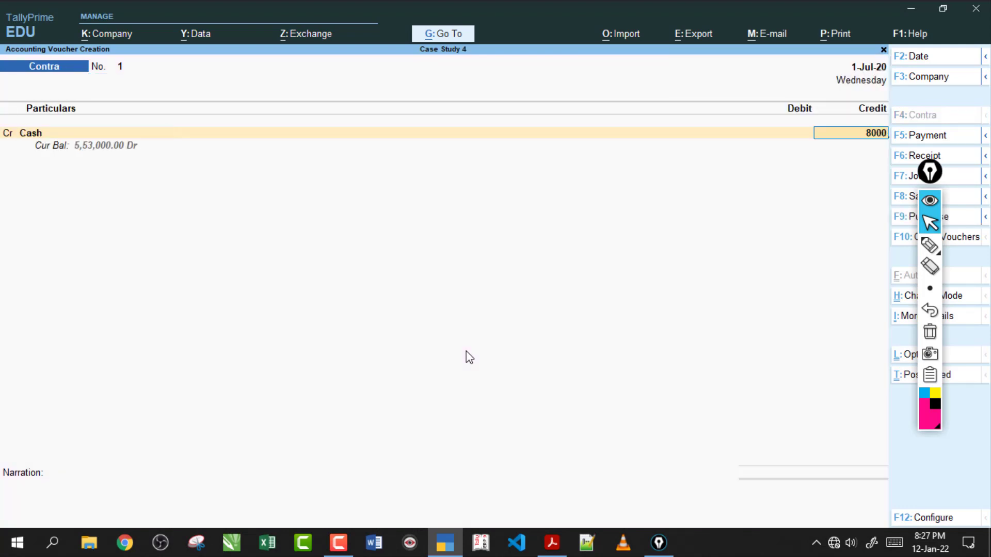
text(80000)
key(Return)
Step: Debit ICICI Bank with 80,000, accept the Contra voucher without a narration, and return to the Gateway of Tally
key(Return)
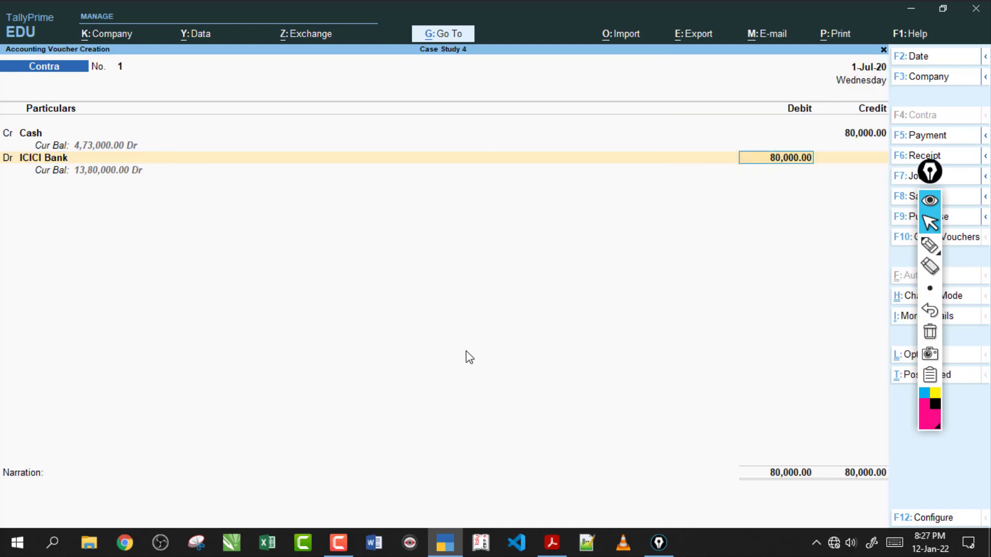
key(Return)
key(Return)
key(Return)
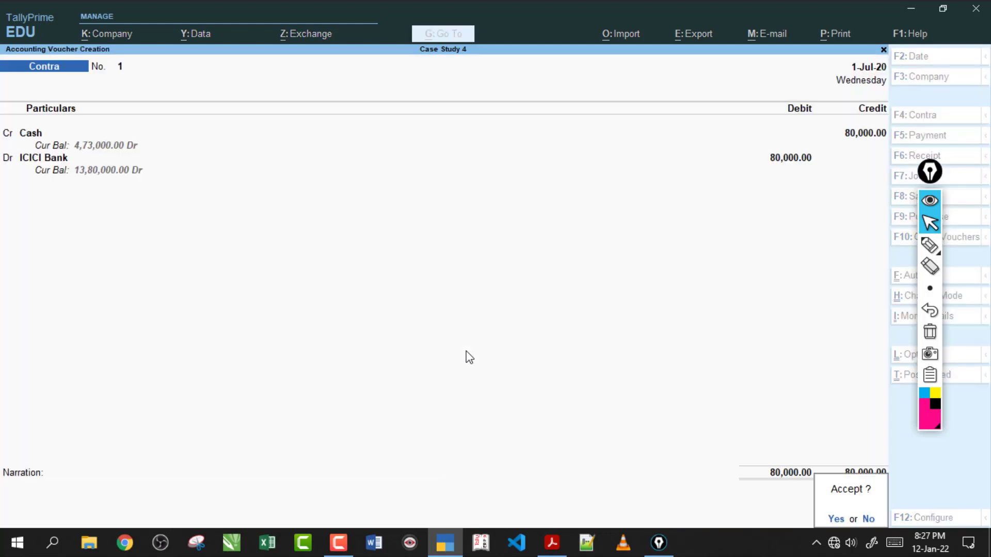
key(Return)
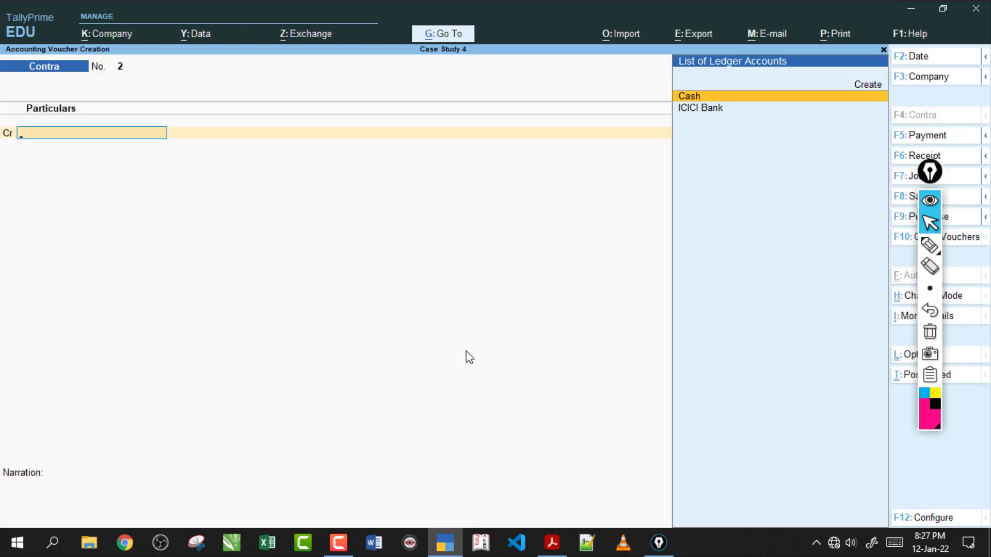
key(Escape)
key(Up)
key(Up)
key(Up)
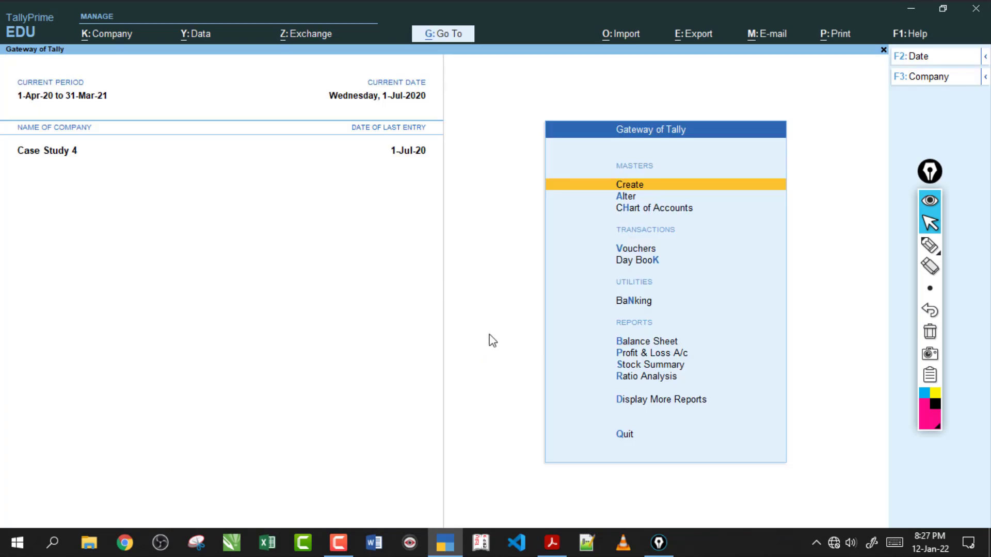
Step: Switch to the case study PDF and read the 2-7-2020 credit purchase from Neha Computer, including its item table and godown note
click(551, 543)
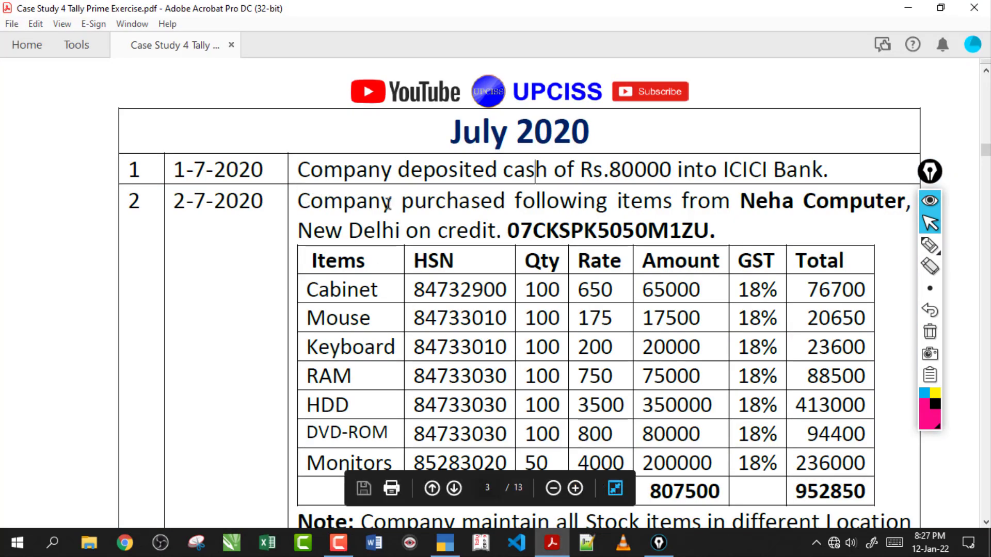
drag(299, 203, 603, 222)
click(598, 227)
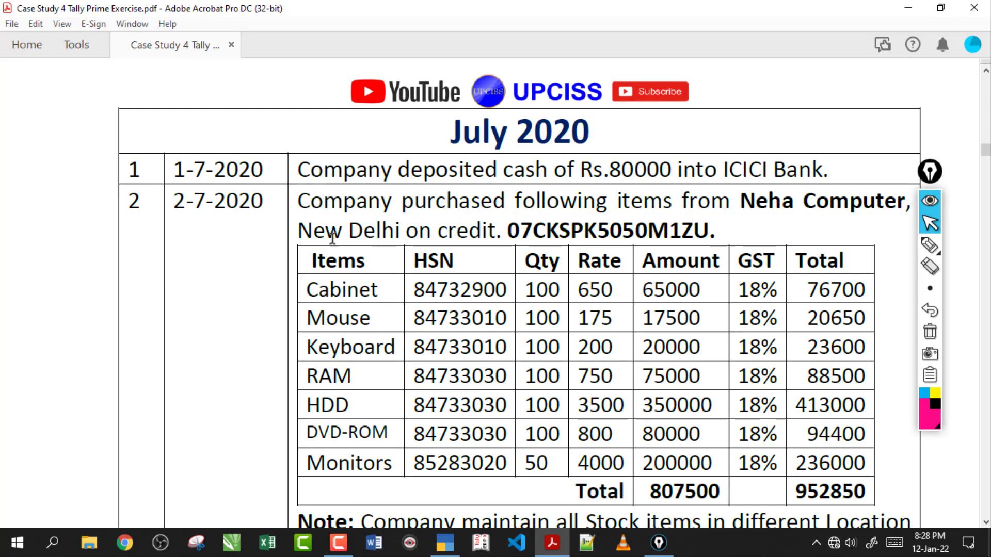
drag(390, 232, 298, 232)
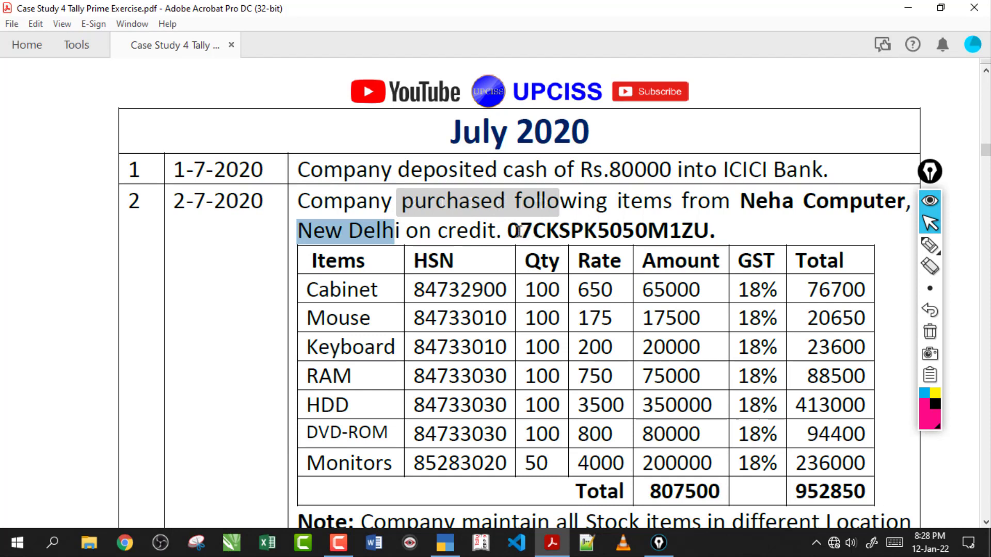
drag(518, 231, 698, 230)
click(645, 232)
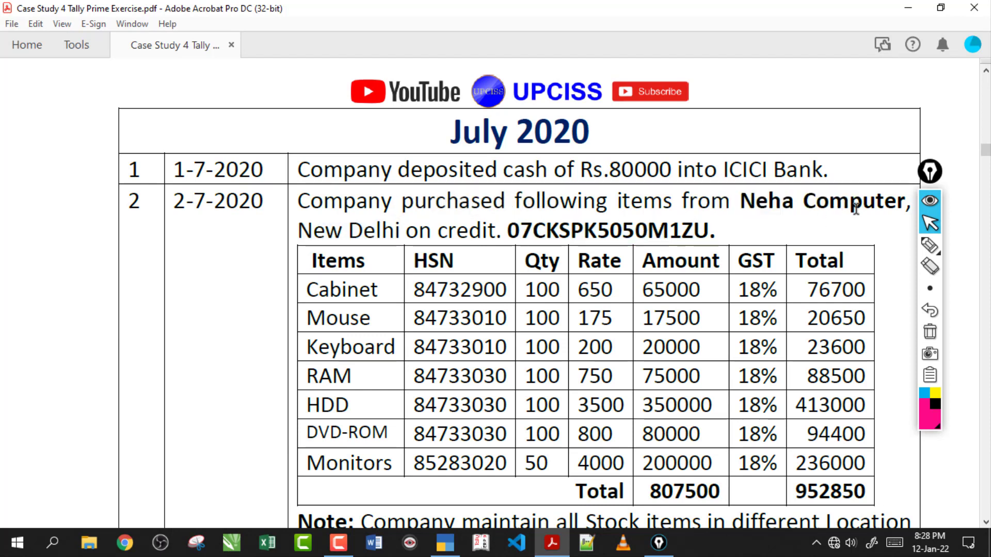
click(929, 170)
click(669, 233)
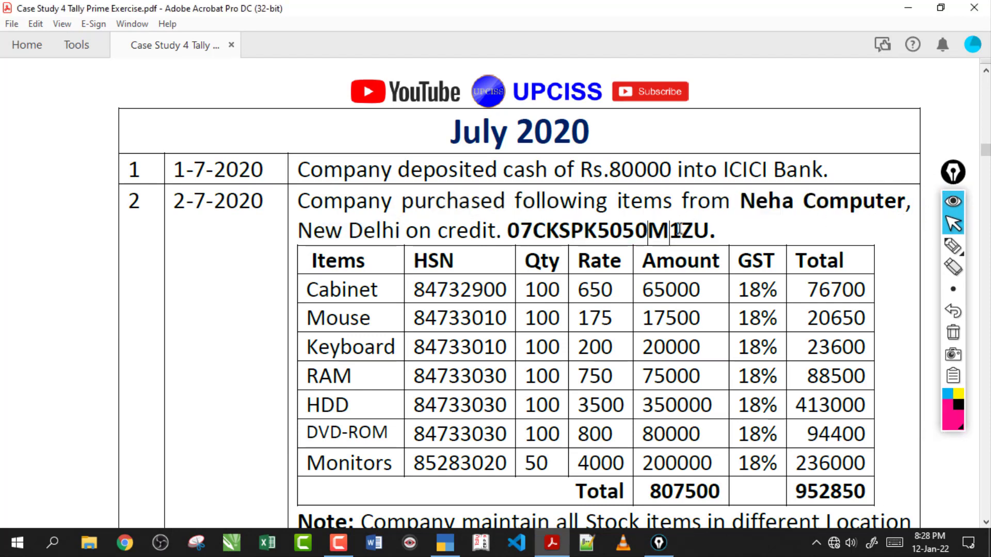
scroll(687, 226, down, 2)
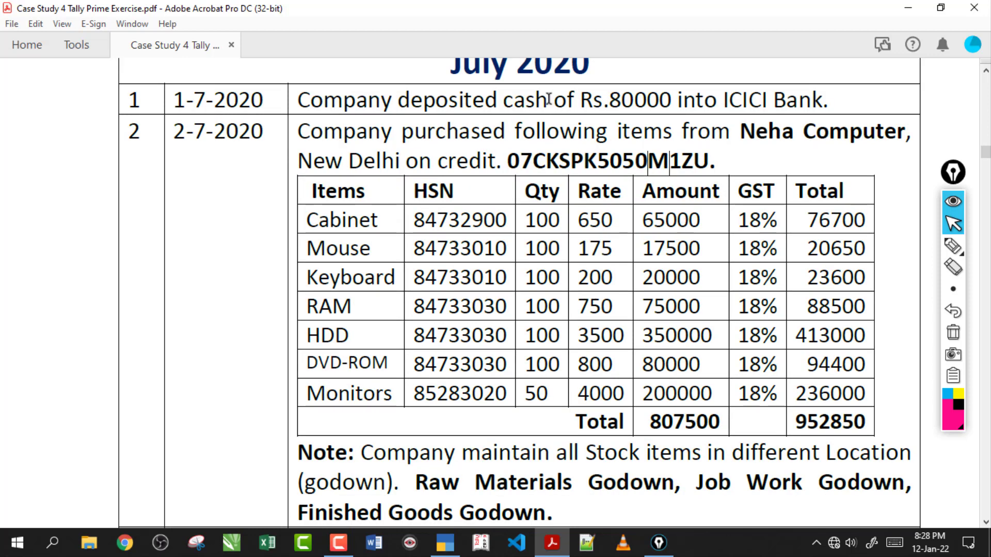
Step: Underline "purchased" in the 2-7-2020 transaction, sketch circled handwritten notes around it with the pen, and clear all the markings
click(953, 246)
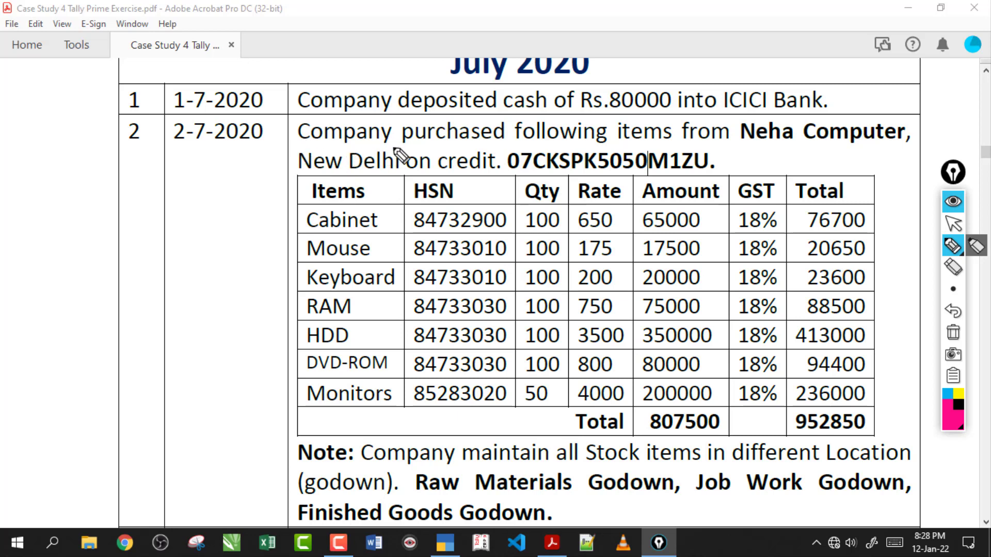
drag(396, 149, 526, 147)
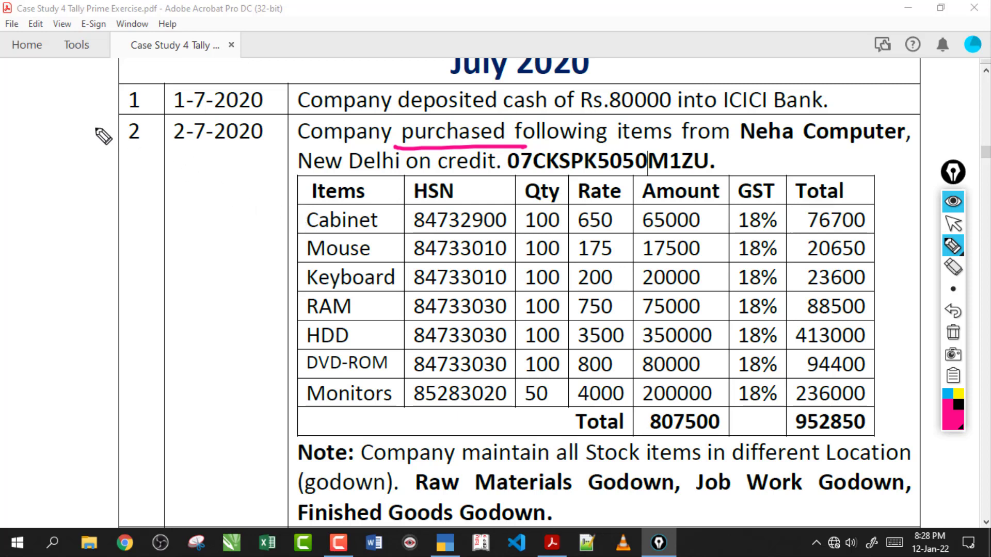
mouse_move(90, 127)
mouse_down()
mouse_move(98, 154)
mouse_move(148, 137)
mouse_move(126, 170)
mouse_move(144, 151)
mouse_move(167, 145)
mouse_up()
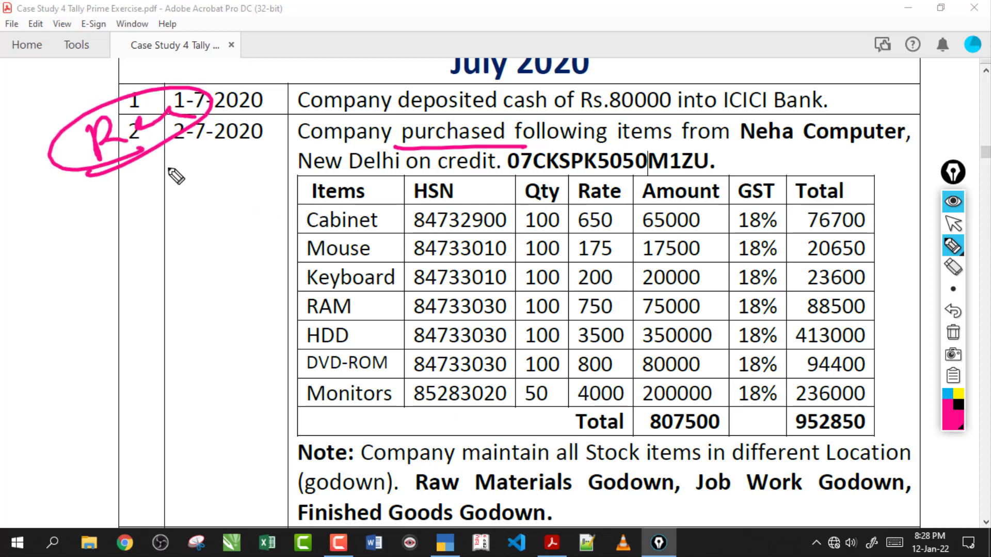
drag(239, 108, 252, 77)
mouse_move(227, 124)
mouse_down()
mouse_move(298, 93)
mouse_move(248, 85)
mouse_move(258, 92)
mouse_up()
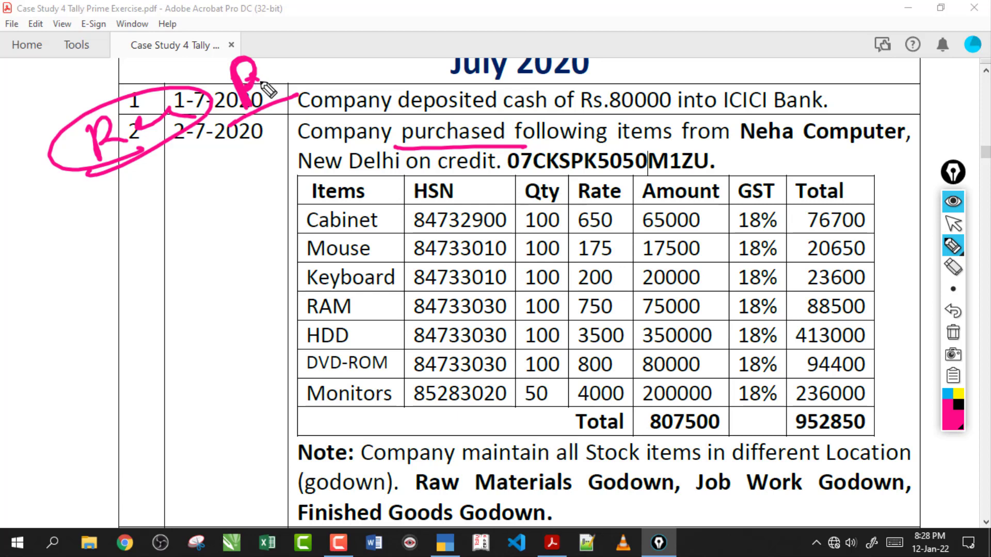
drag(456, 46, 431, 80)
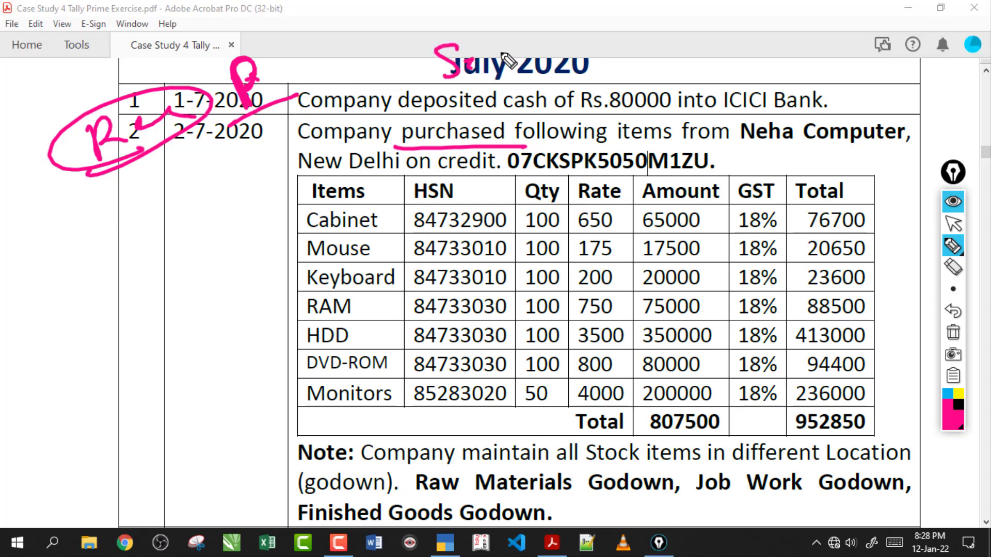
mouse_move(490, 62)
mouse_down()
mouse_move(537, 66)
mouse_move(503, 86)
mouse_move(556, 90)
mouse_move(568, 126)
mouse_up()
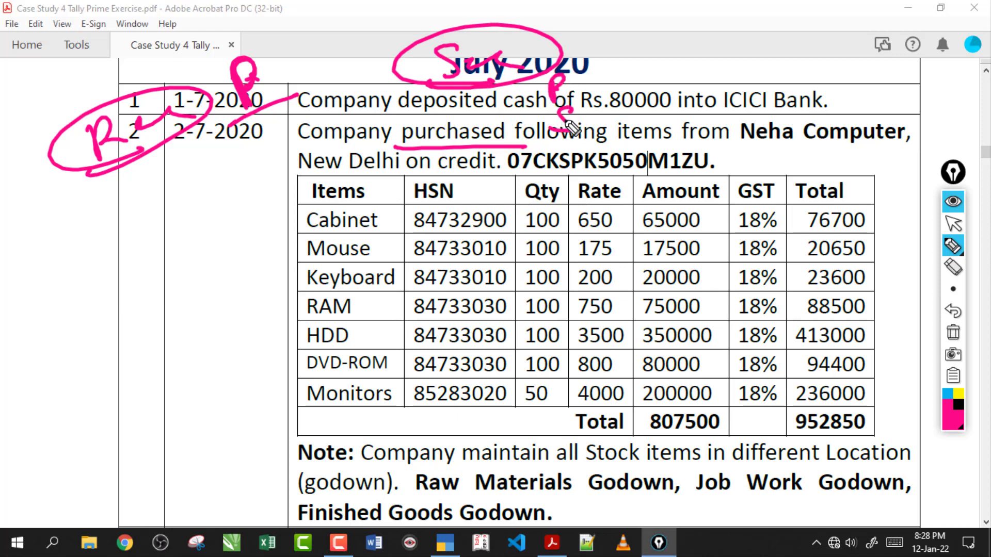
mouse_move(556, 78)
mouse_down()
mouse_move(598, 103)
mouse_move(568, 140)
mouse_move(572, 133)
mouse_up()
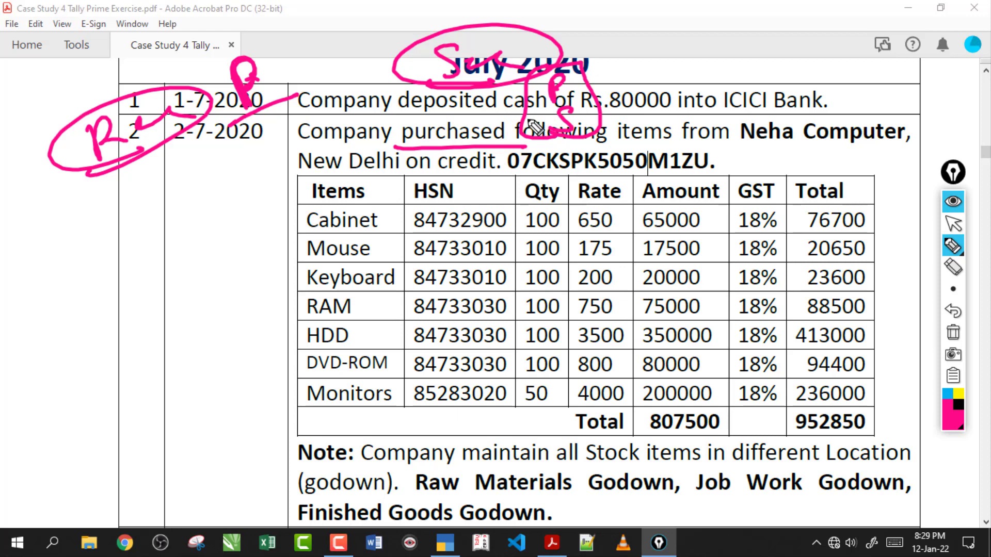
click(941, 328)
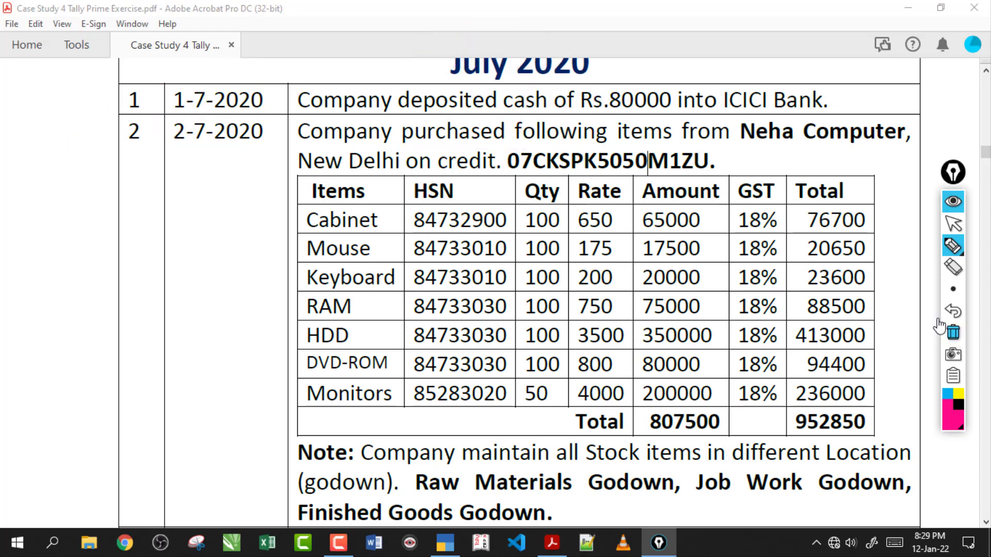
Step: Sketch handwritten notes, arrows and a box beside the 1-7-2020 and 2-7-2020 transactions with the pen, and clear all the markings
mouse_move(90, 149)
mouse_down()
mouse_move(106, 165)
mouse_move(166, 138)
mouse_move(60, 207)
mouse_up()
drag(203, 110, 260, 98)
mouse_move(103, 241)
mouse_down()
mouse_move(261, 230)
mouse_move(119, 280)
mouse_move(98, 248)
mouse_up()
drag(57, 206, 219, 135)
mouse_move(106, 109)
mouse_down()
mouse_move(99, 93)
mouse_move(148, 104)
mouse_move(115, 128)
mouse_move(62, 277)
mouse_move(93, 277)
mouse_move(105, 250)
mouse_up()
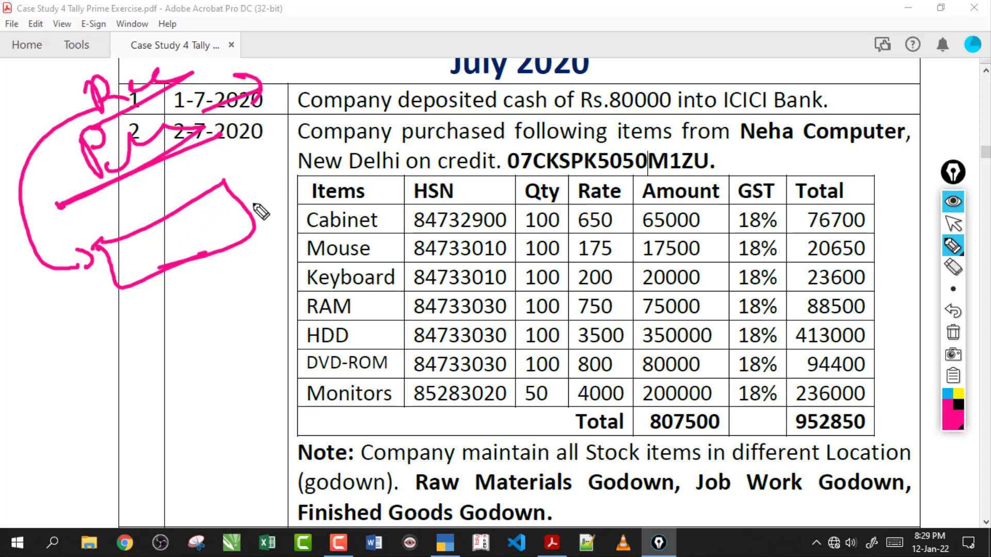
mouse_move(253, 205)
mouse_down()
mouse_move(285, 197)
mouse_move(326, 164)
mouse_move(363, 183)
mouse_move(308, 202)
mouse_up()
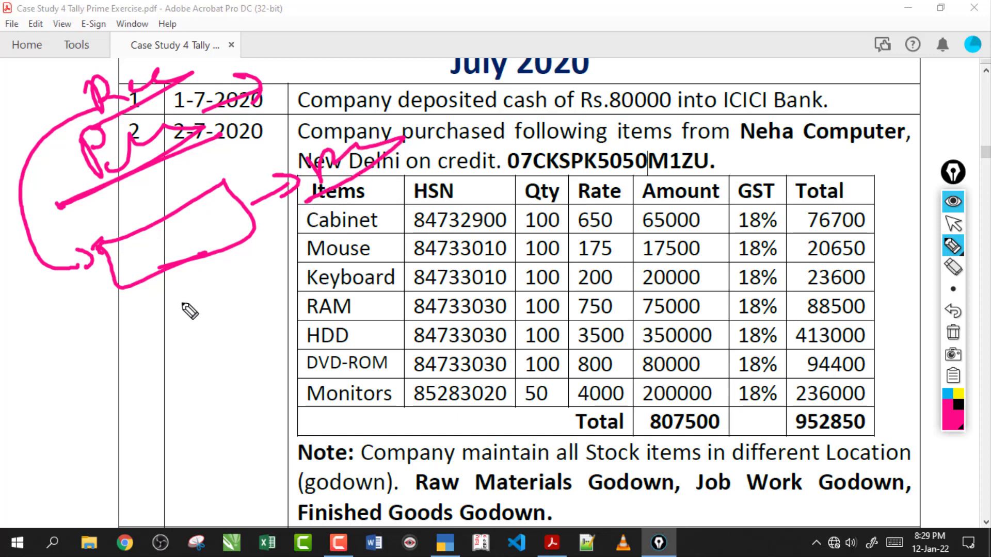
drag(124, 332, 287, 264)
drag(198, 313, 227, 355)
mouse_move(221, 319)
mouse_down()
mouse_move(227, 356)
mouse_move(289, 350)
mouse_up()
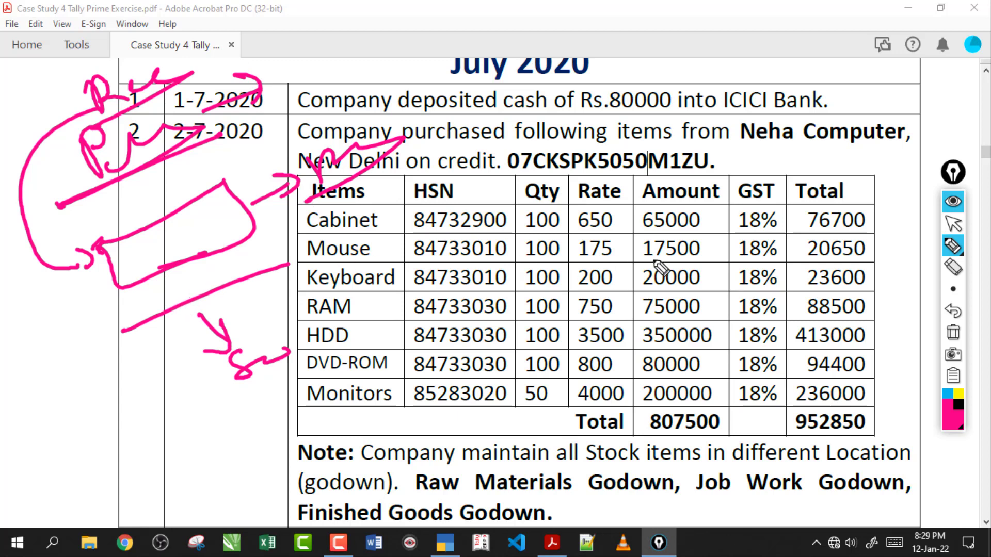
click(953, 333)
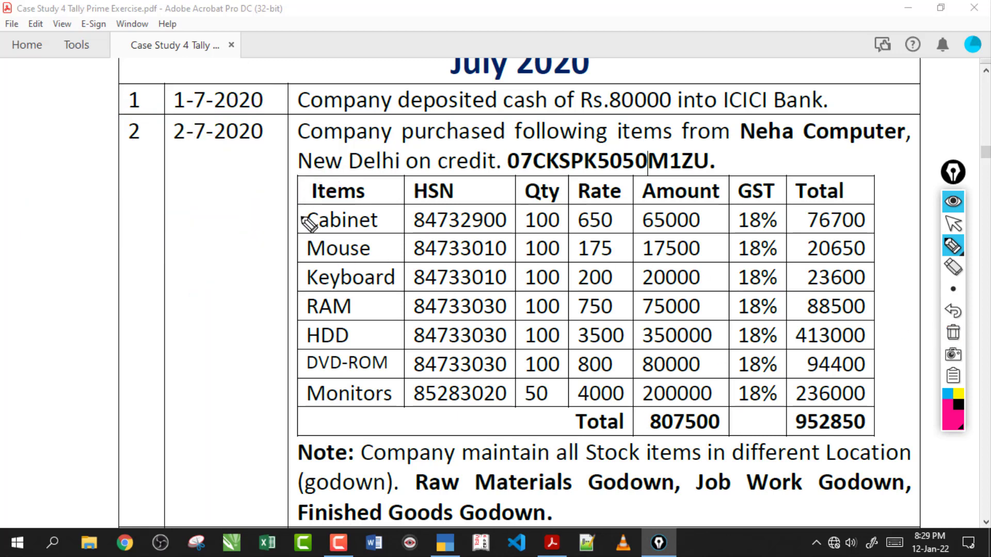
Step: Bracket the purchased items, circle the Raw Materials, Job Work and Finished Goods godown names in the note, and clear the markings
drag(302, 216, 343, 376)
mouse_move(431, 497)
mouse_down()
mouse_move(686, 491)
mouse_move(444, 461)
mouse_move(485, 498)
mouse_up()
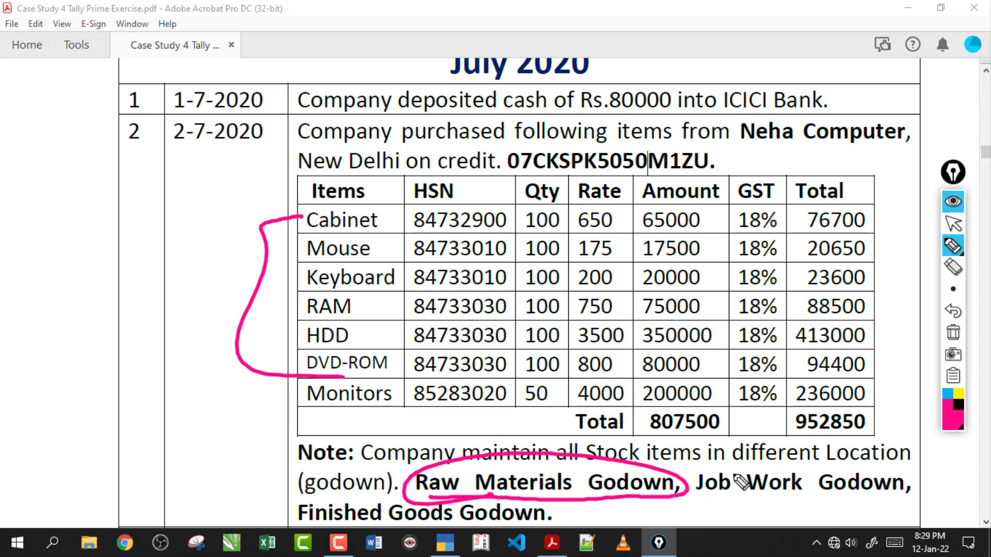
drag(699, 498, 836, 452)
drag(749, 458, 732, 496)
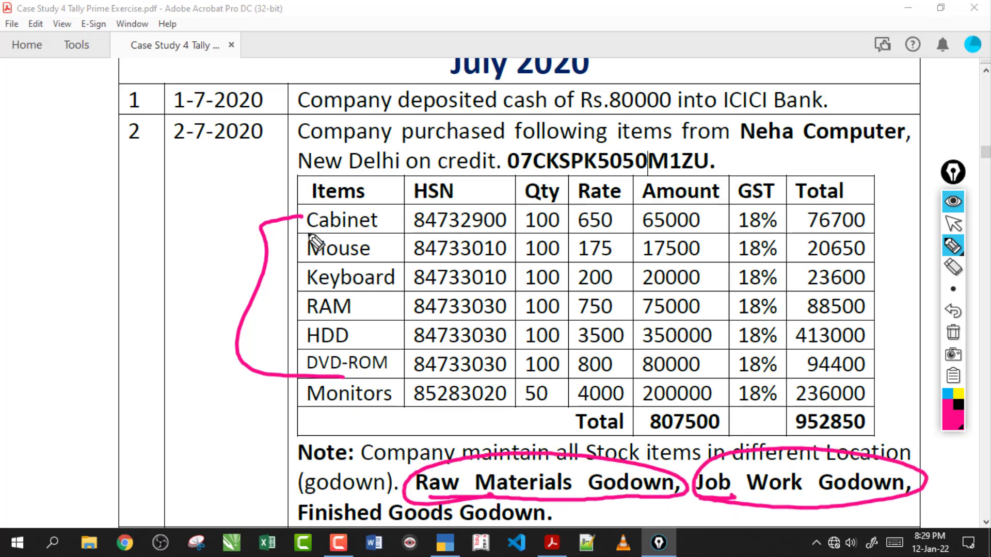
mouse_move(314, 221)
mouse_down()
mouse_move(265, 248)
mouse_move(338, 396)
mouse_up()
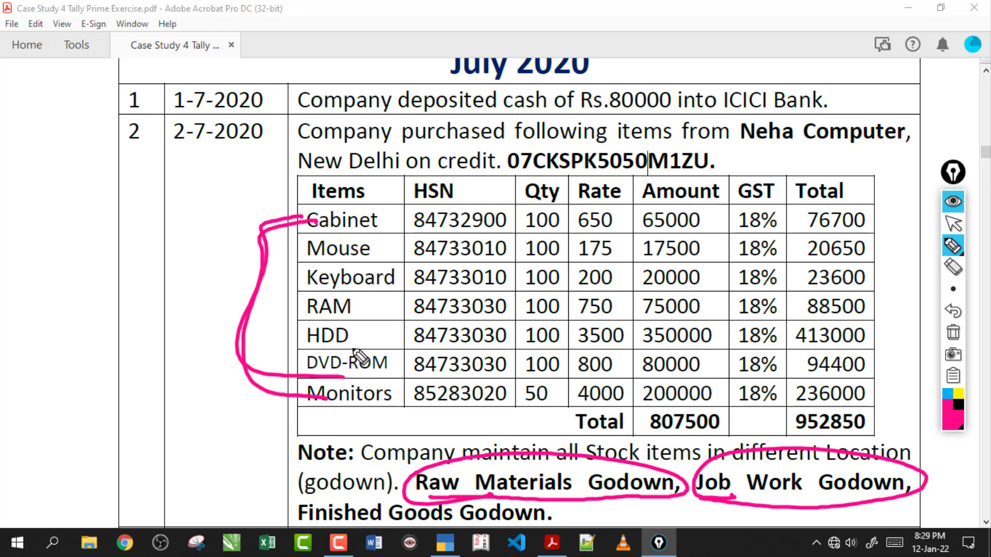
drag(730, 497, 850, 495)
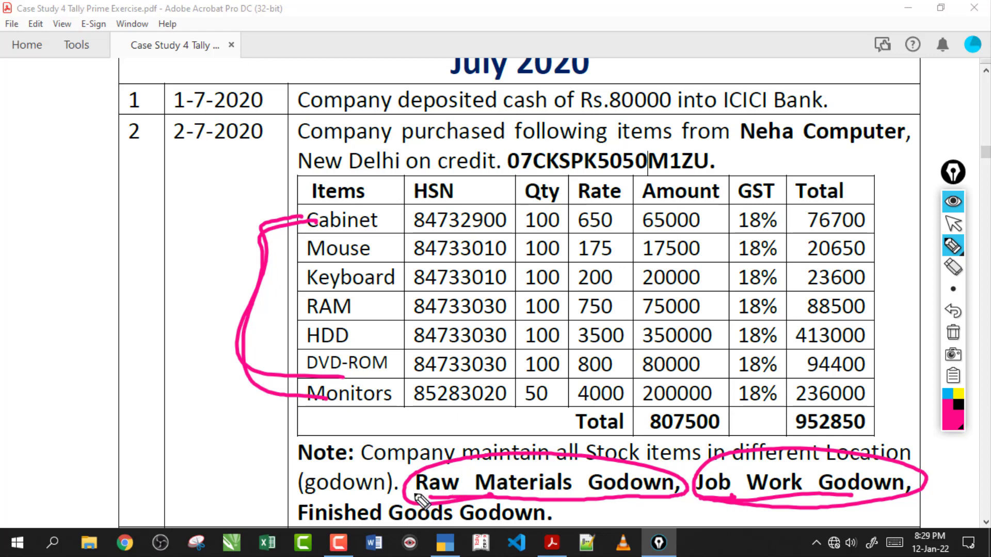
mouse_move(289, 499)
mouse_down()
mouse_move(455, 498)
mouse_move(497, 526)
mouse_move(312, 513)
mouse_up()
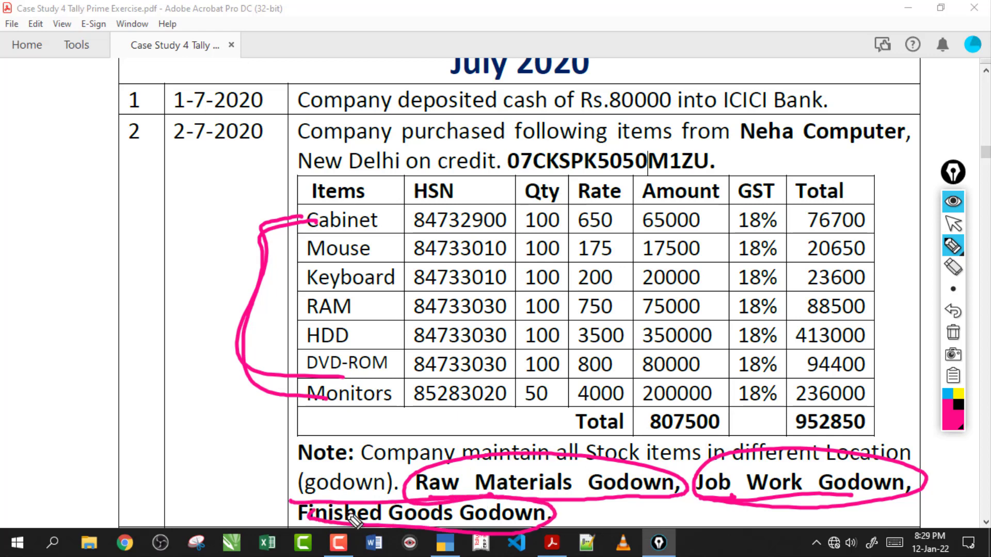
drag(510, 497, 625, 492)
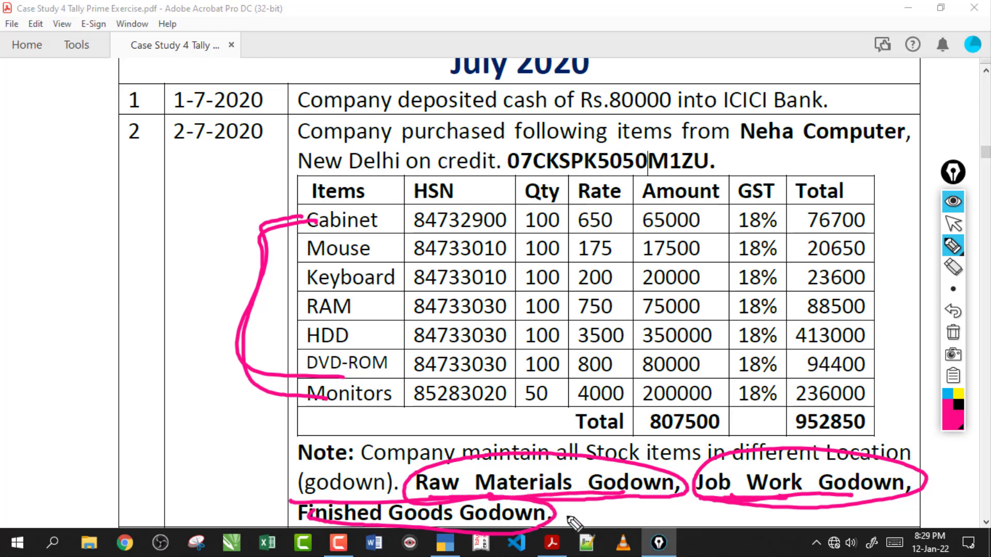
drag(544, 518, 603, 517)
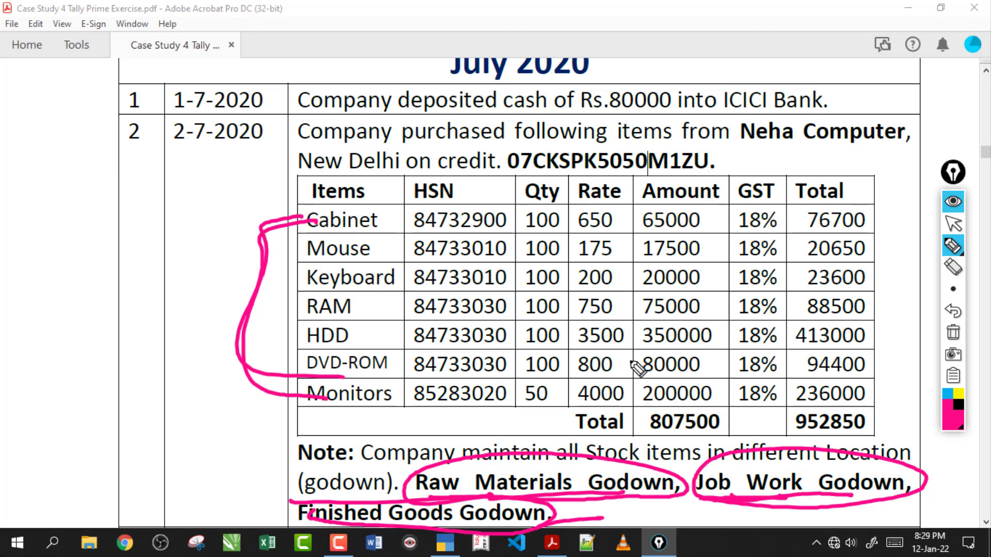
click(953, 336)
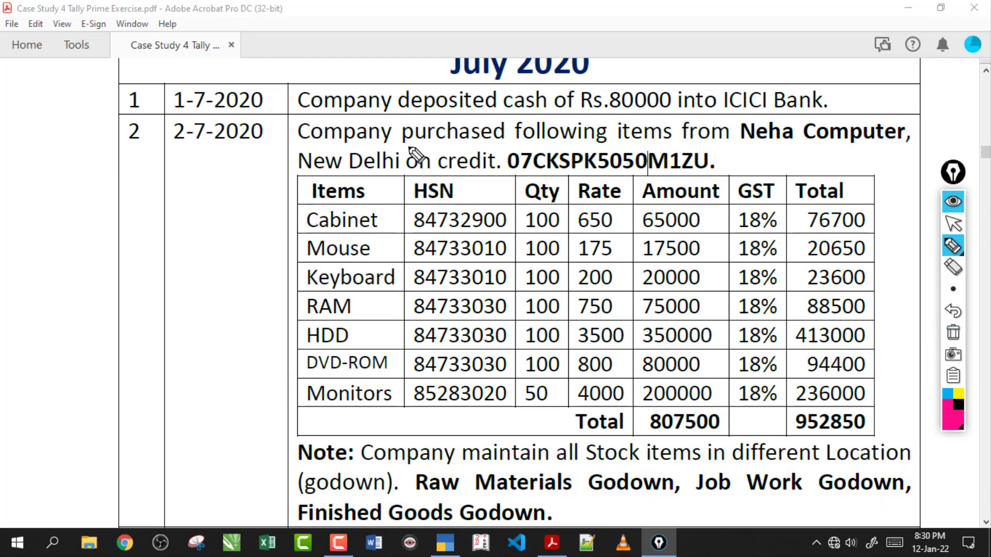
Step: Underline "purchased", Neha Computer and Raw Materials Godown, and bracket the item list with a boxed handwritten raw materials label beside it
mouse_move(404, 148)
mouse_down()
mouse_move(492, 147)
mouse_move(462, 176)
mouse_move(474, 195)
mouse_up()
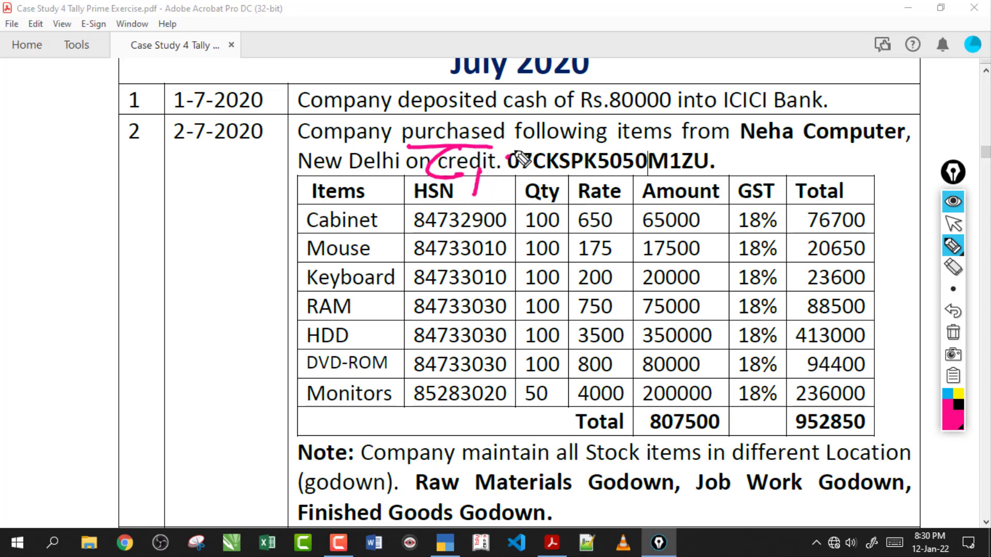
drag(515, 151, 493, 192)
drag(755, 149, 855, 150)
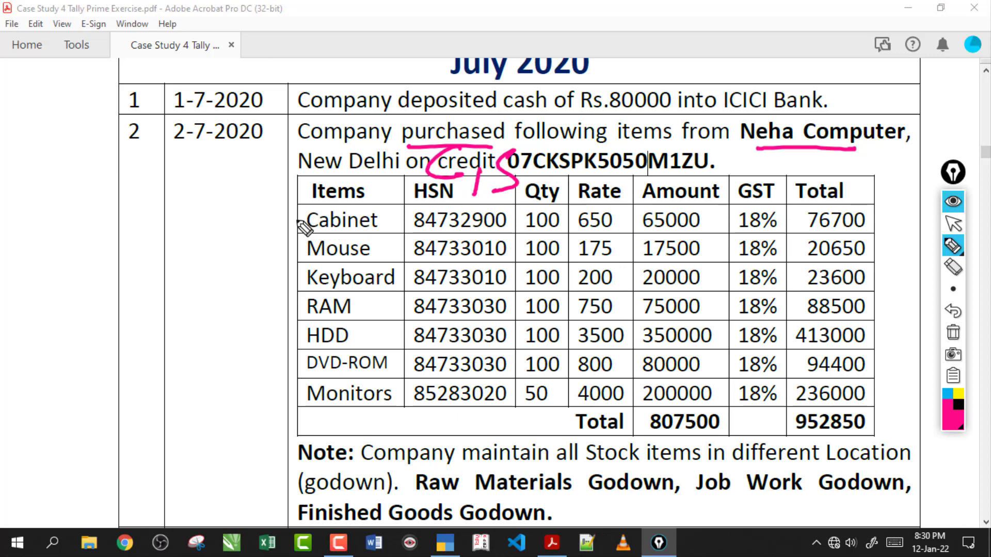
mouse_move(305, 219)
mouse_down()
mouse_move(259, 385)
mouse_move(295, 388)
mouse_up()
mouse_move(261, 311)
mouse_down()
mouse_move(232, 293)
mouse_move(227, 336)
mouse_up()
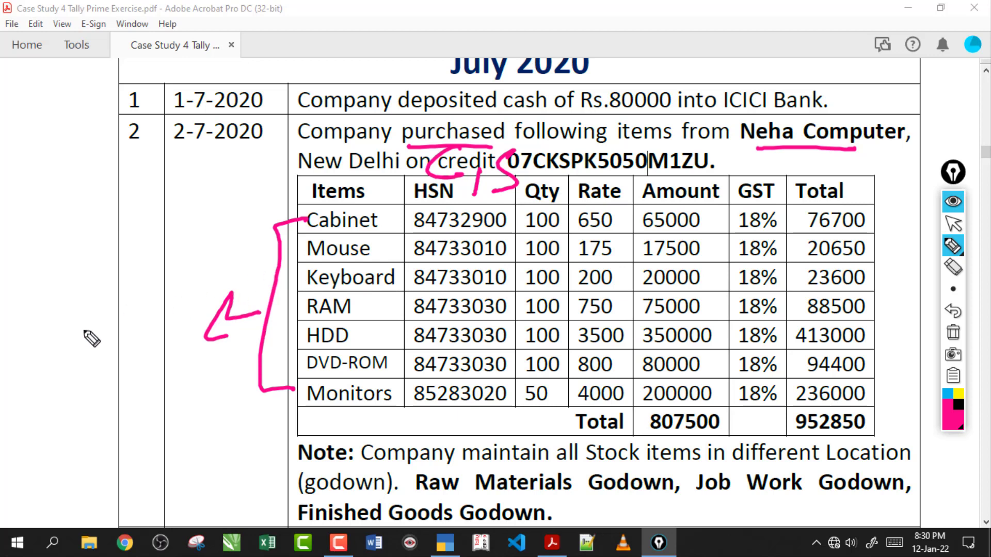
mouse_move(88, 333)
mouse_down()
mouse_move(84, 295)
mouse_move(129, 318)
mouse_move(199, 261)
mouse_move(238, 263)
mouse_move(268, 242)
mouse_up()
drag(271, 261, 129, 347)
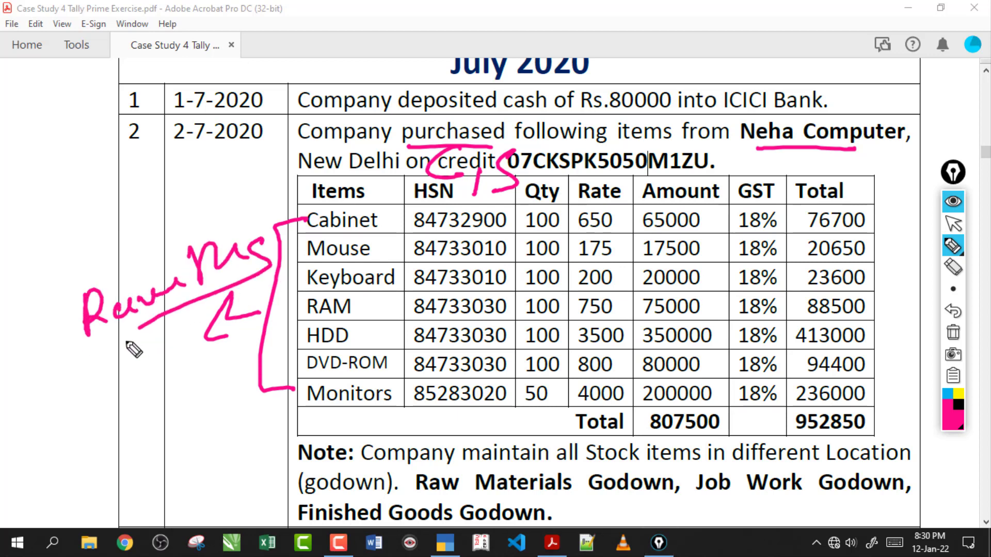
drag(436, 499, 629, 496)
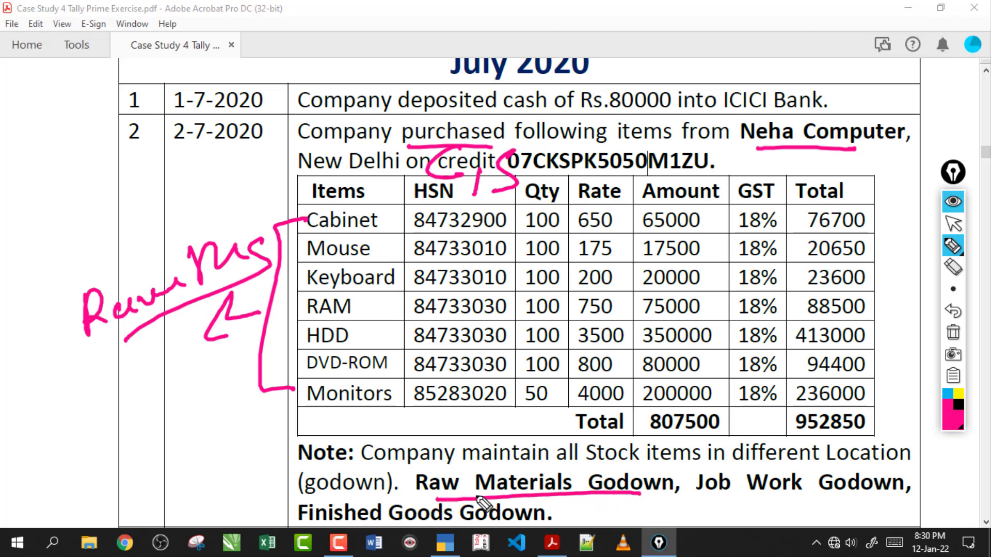
drag(428, 501, 626, 498)
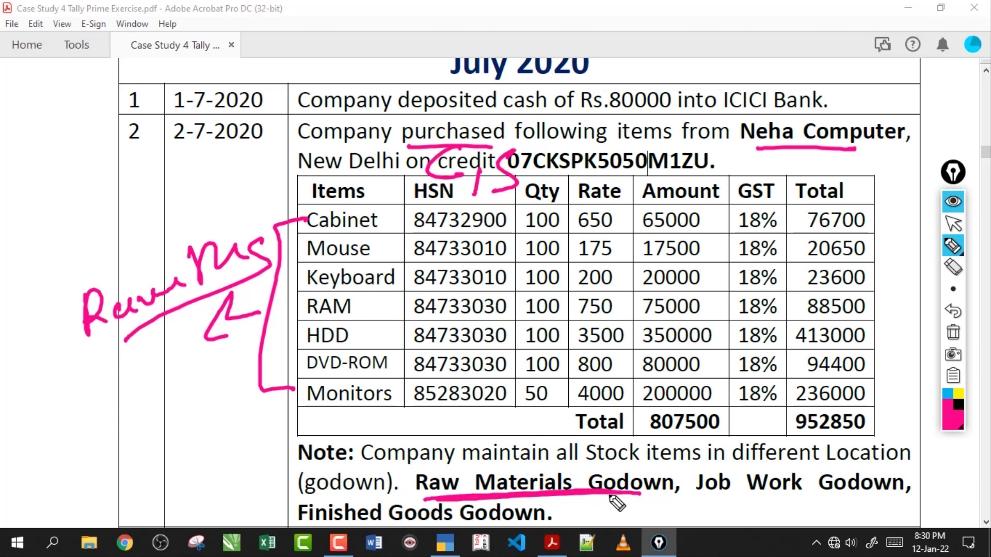
drag(101, 342, 260, 287)
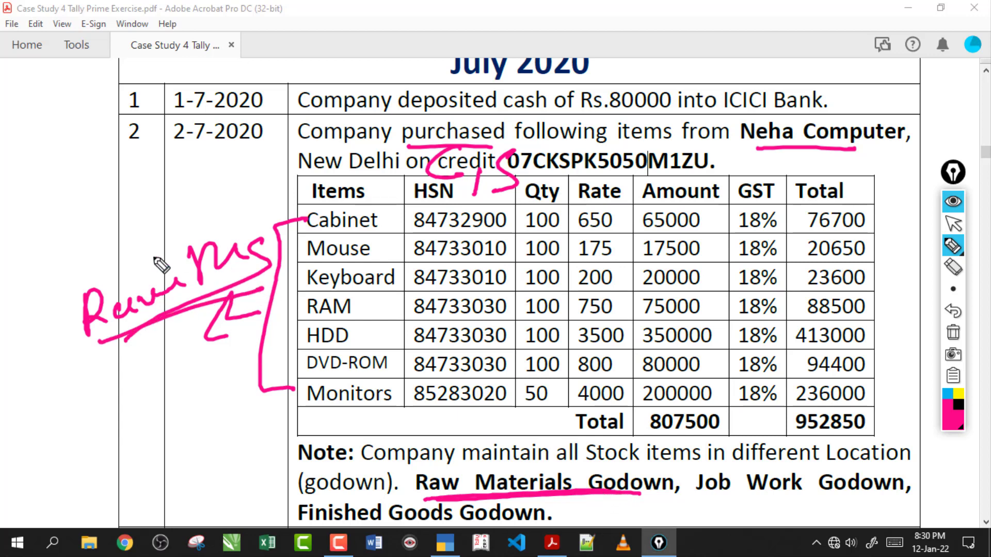
mouse_move(74, 272)
mouse_down()
mouse_move(268, 214)
mouse_move(142, 336)
mouse_move(98, 261)
mouse_up()
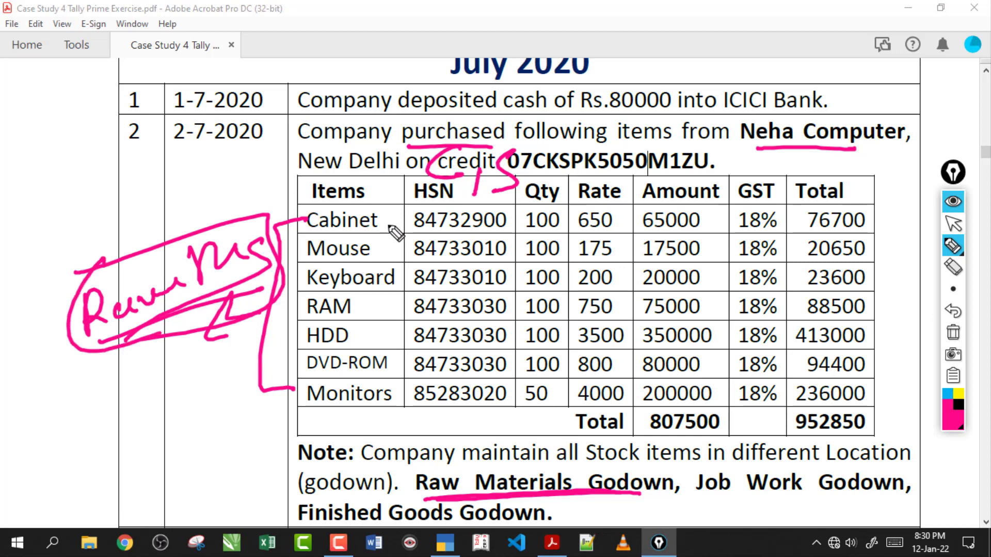
Step: Tick each item from Cabinet to Monitors, bracket them toward a circled handwritten note over the Amount column, and clear all the markings
drag(386, 225, 435, 216)
drag(397, 249, 433, 237)
click(414, 276)
drag(392, 321, 443, 309)
drag(394, 352, 439, 338)
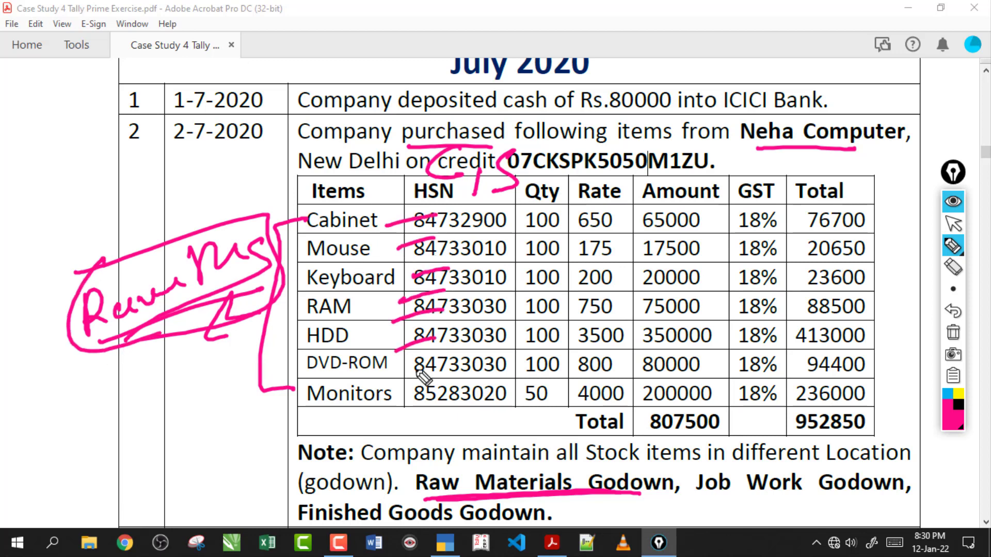
drag(397, 373, 430, 363)
drag(391, 397, 423, 384)
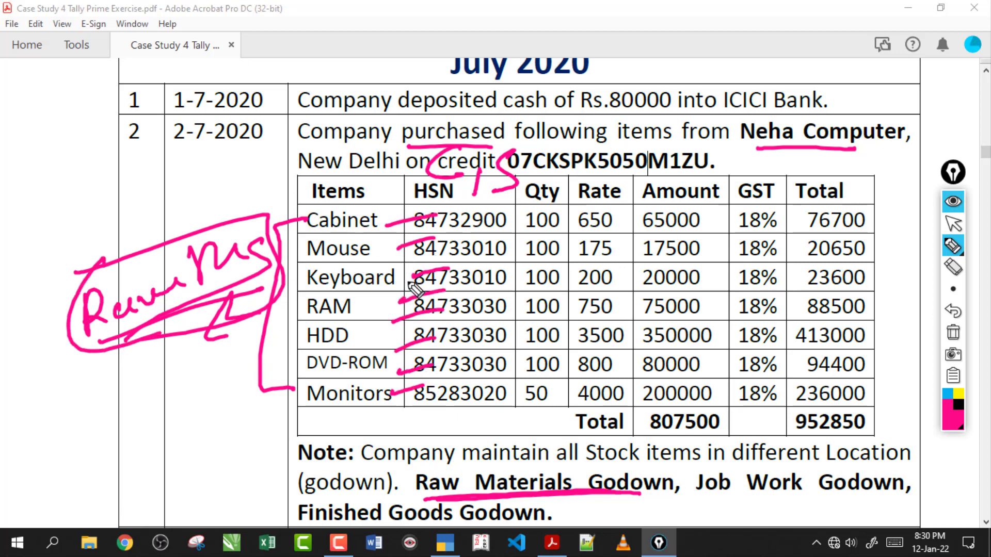
mouse_move(387, 223)
mouse_down()
mouse_move(454, 221)
mouse_move(402, 372)
mouse_up()
mouse_move(523, 309)
mouse_down()
mouse_move(562, 304)
mouse_move(557, 324)
mouse_up()
mouse_move(629, 281)
mouse_down()
mouse_move(637, 315)
mouse_move(706, 283)
mouse_move(616, 323)
mouse_move(686, 335)
mouse_move(673, 381)
mouse_move(722, 351)
mouse_up()
drag(673, 382, 750, 364)
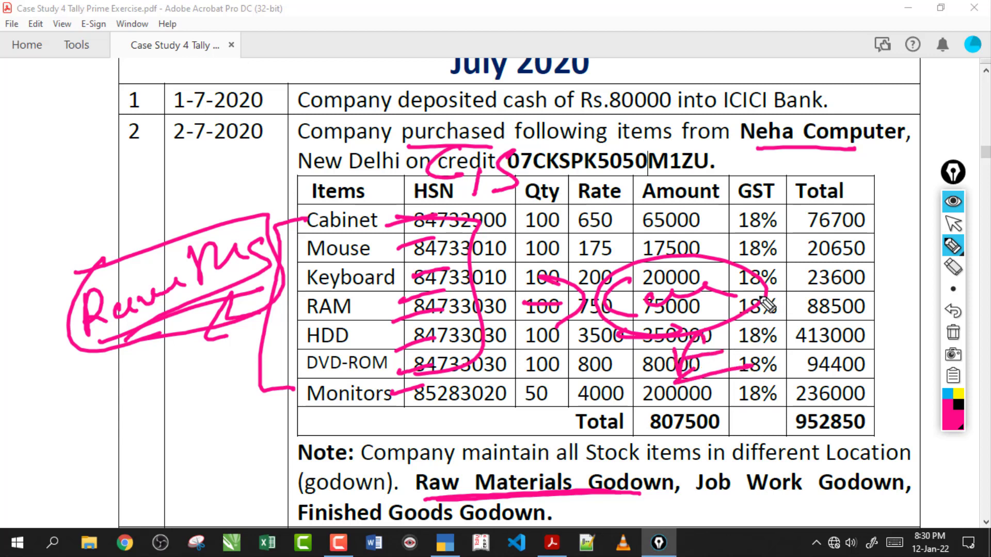
click(953, 333)
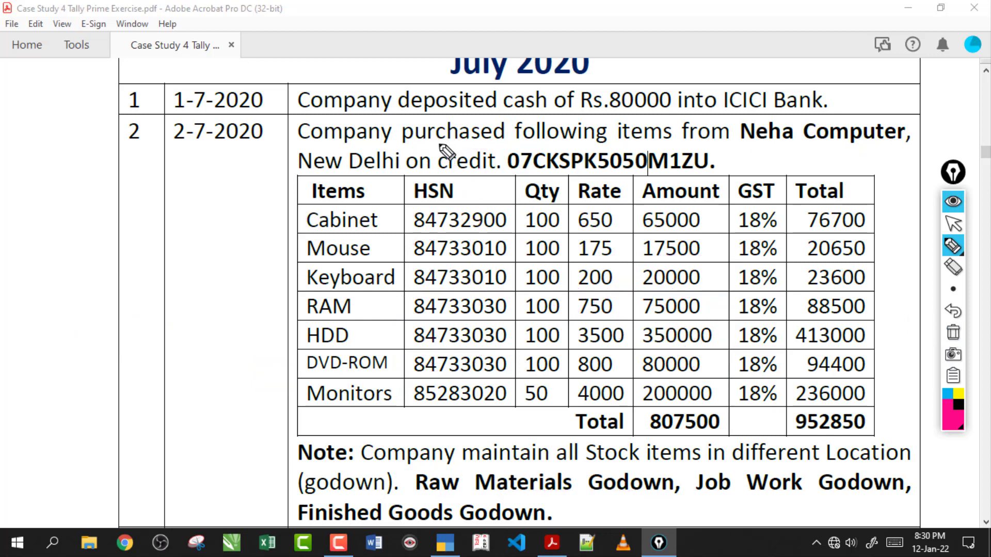
Step: Underline "purchased" and Neha Computer again, bracket the full item list, and handwrite short notes beside and over it
mouse_move(411, 146)
mouse_down()
mouse_move(497, 143)
mouse_move(478, 177)
mouse_move(516, 155)
mouse_move(495, 192)
mouse_up()
click(774, 148)
drag(774, 148, 859, 144)
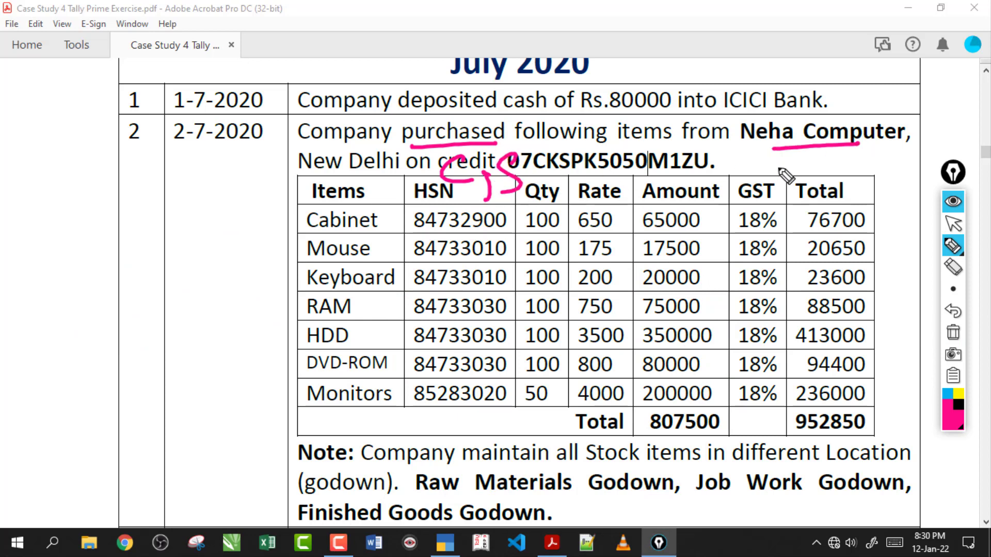
drag(299, 216, 249, 352)
drag(251, 396, 297, 395)
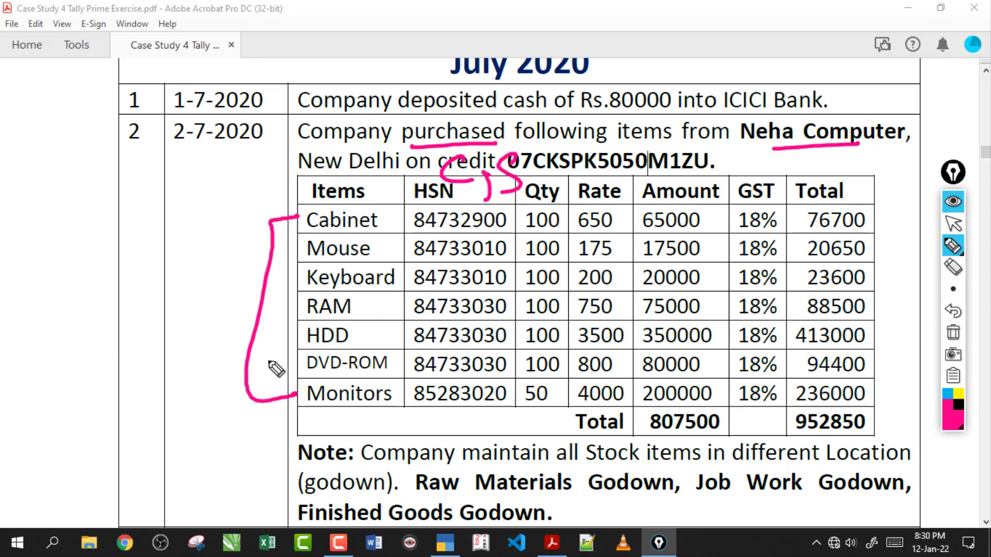
mouse_move(246, 312)
mouse_down()
mouse_move(211, 322)
mouse_move(211, 332)
mouse_up()
drag(103, 316, 124, 330)
mouse_move(130, 322)
mouse_down()
mouse_move(144, 336)
mouse_move(168, 326)
mouse_up()
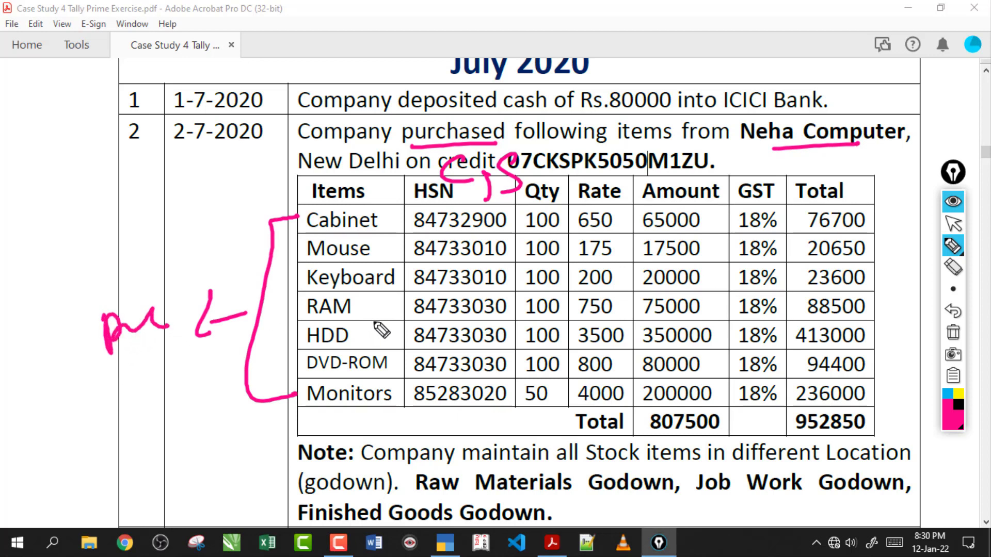
mouse_move(380, 335)
mouse_down()
mouse_move(385, 310)
mouse_move(413, 317)
mouse_move(405, 338)
mouse_up()
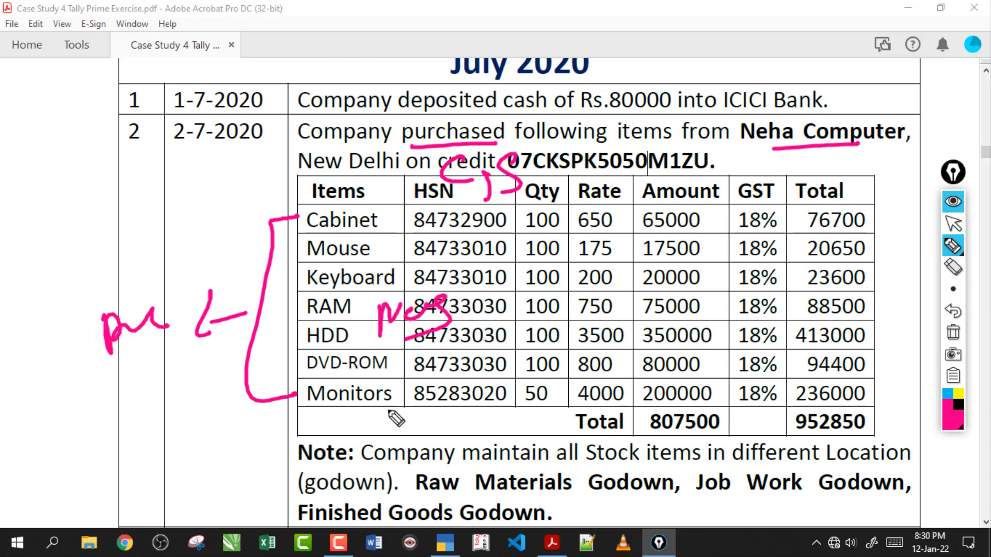
Step: Underline the three godown names in the note, clear all the pen markings, and return to the normal pointer
drag(472, 499, 634, 493)
drag(763, 492, 814, 488)
drag(532, 508, 594, 501)
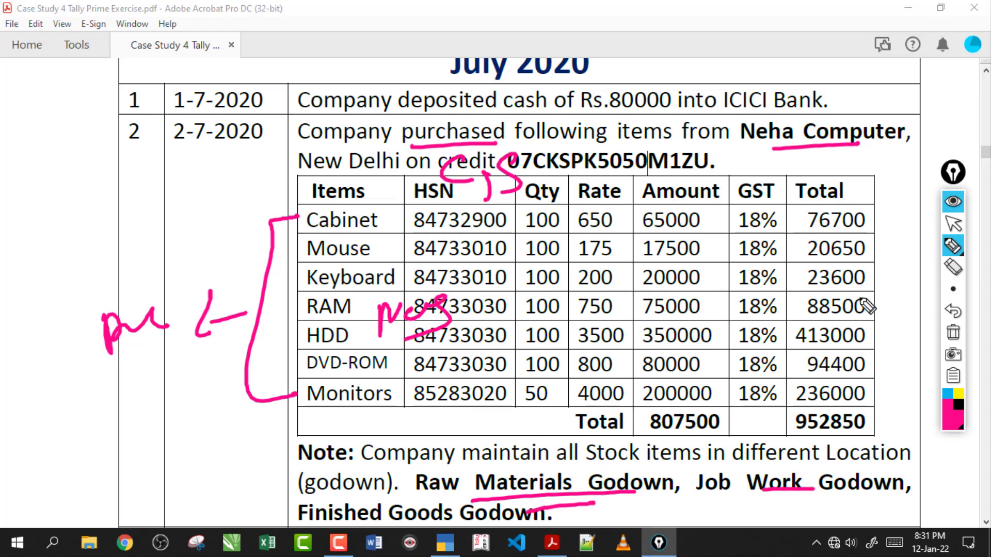
click(953, 333)
click(953, 225)
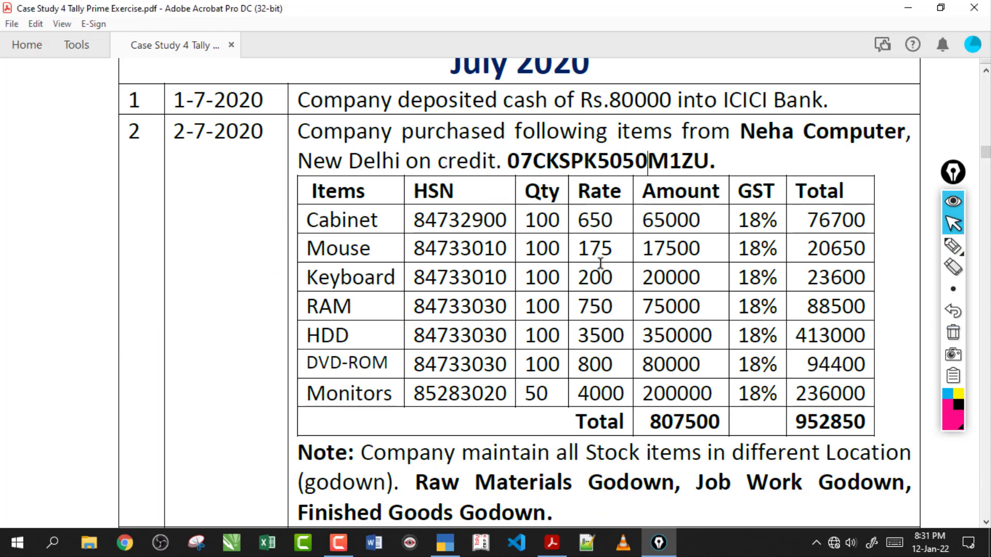
Step: Switch to TallyPrime and open the list of masters for creation, moving to Location under Inventory Masters
key(alt+Tab)
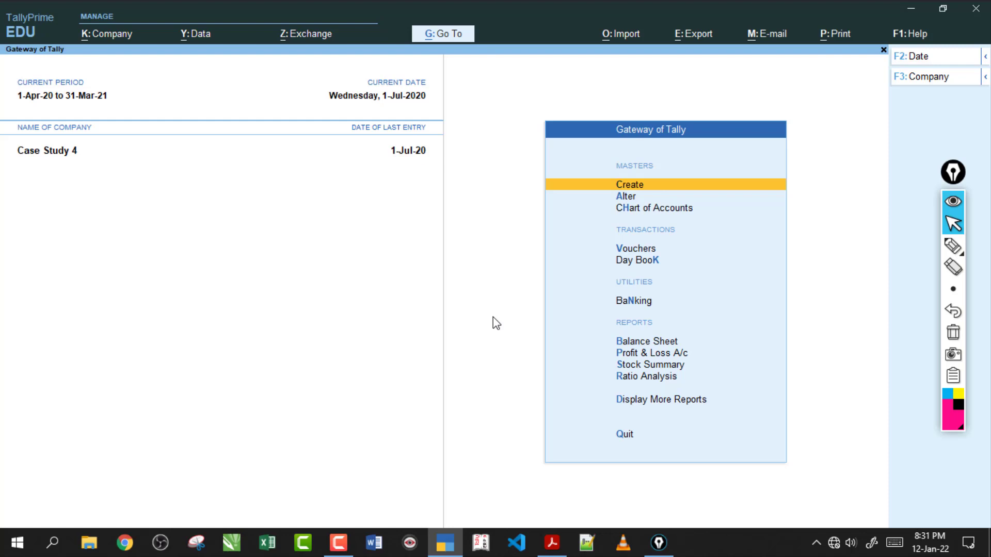
key(Return)
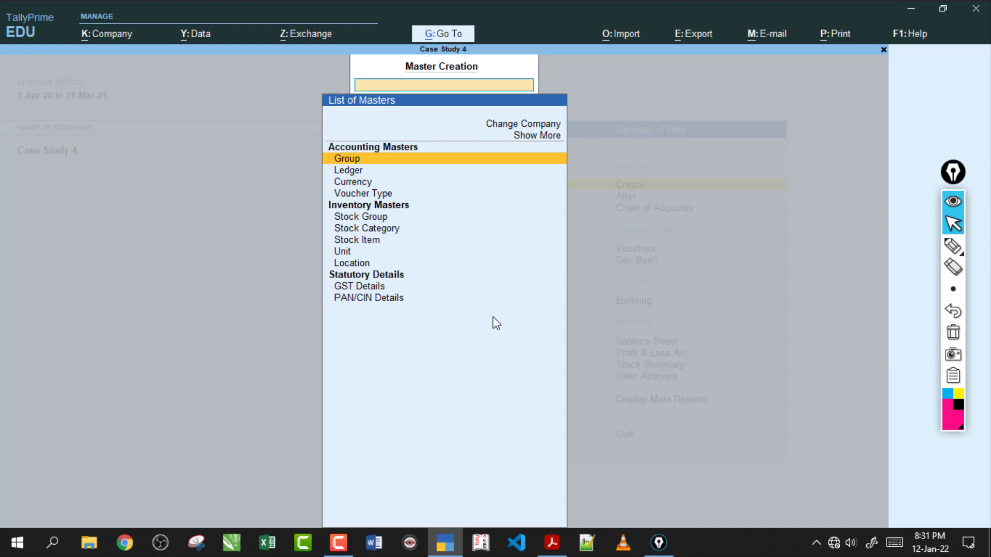
key(Down)
key(Down)
key(Down)
key(Down)
key(Down)
key(Down)
key(Down)
key(Down)
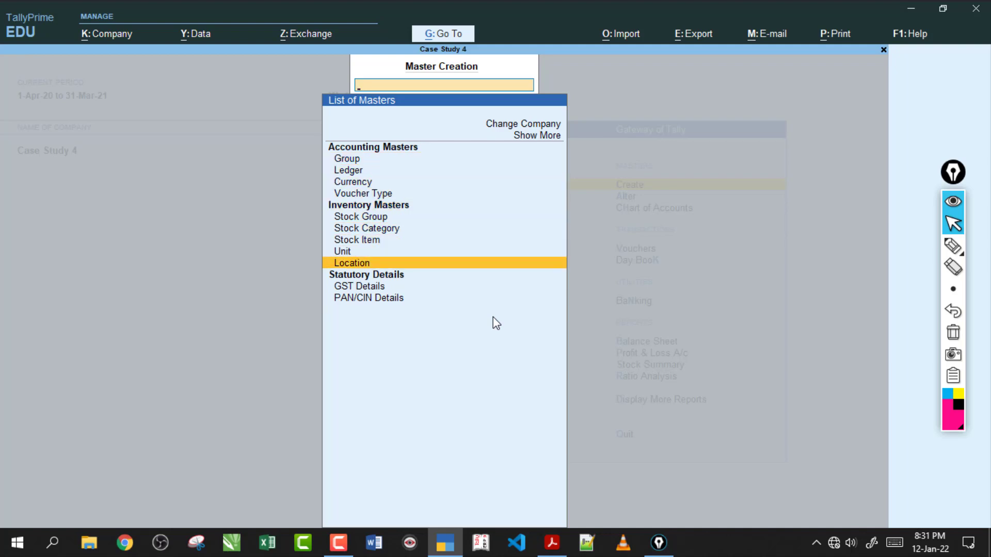
key(Return)
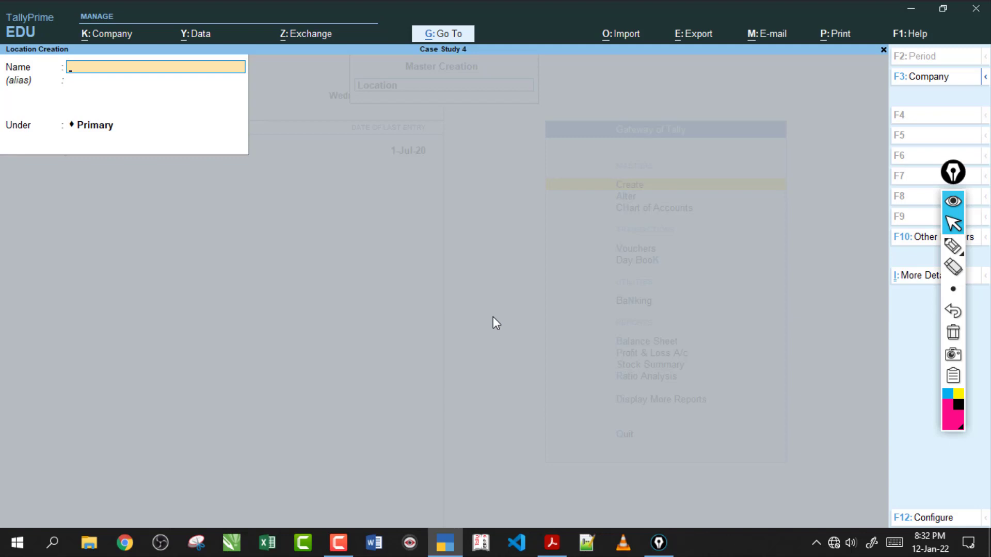
key(Escape)
key(y)
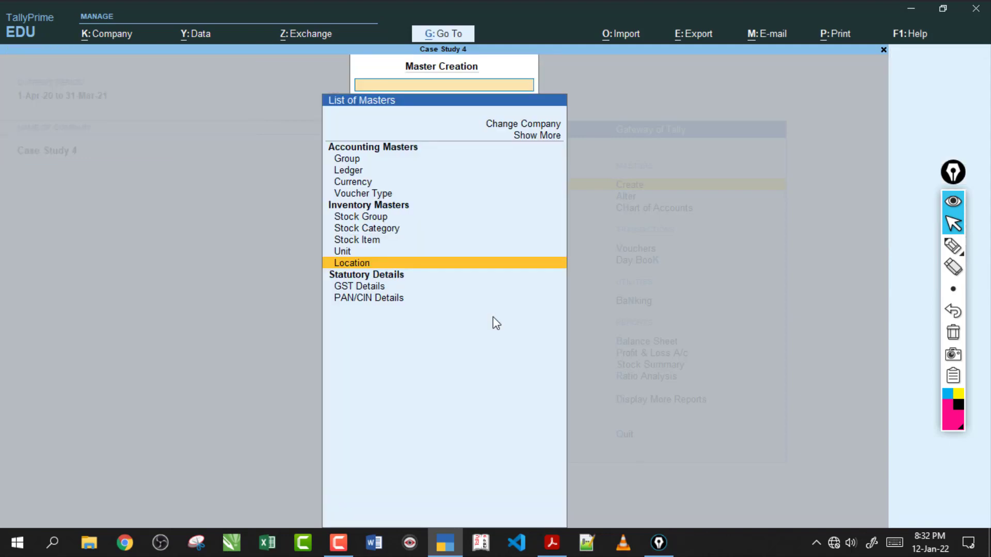
key(Up)
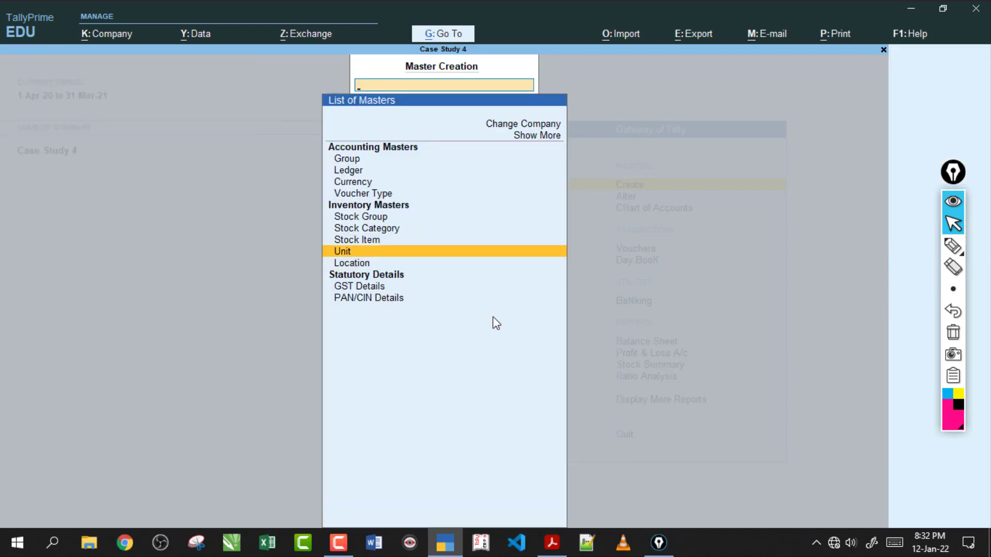
key(Return)
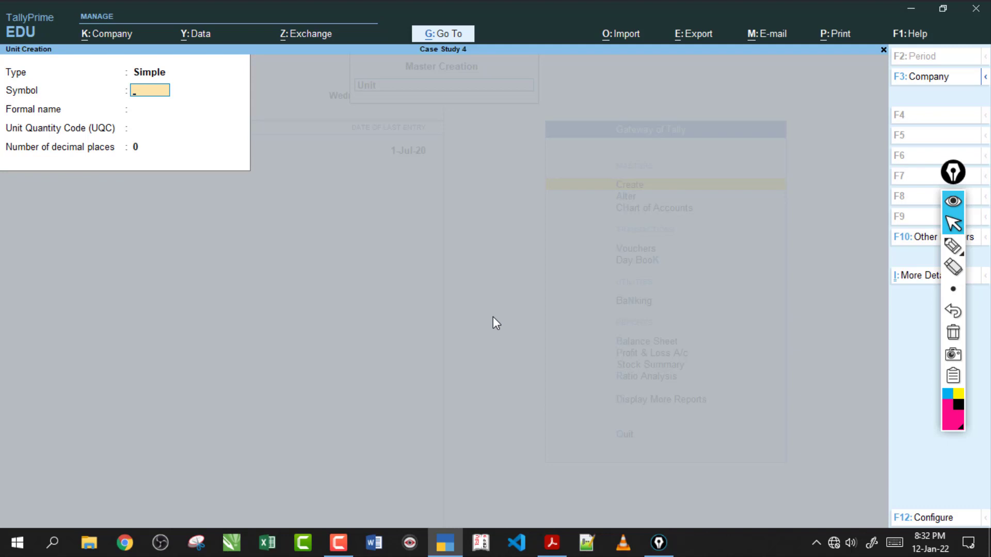
key(Escape)
key(Return)
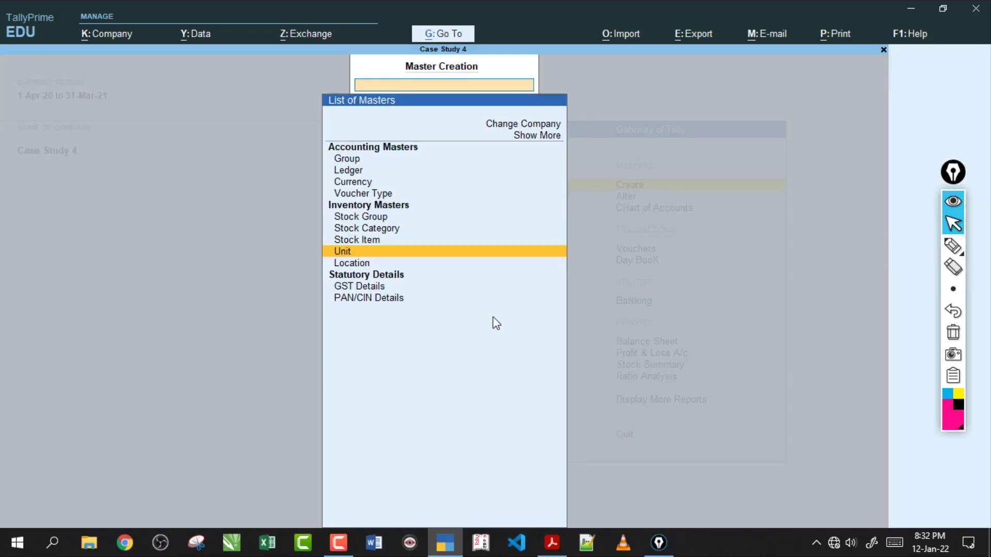
key(Down)
key(Up)
key(Up)
key(Up)
key(Up)
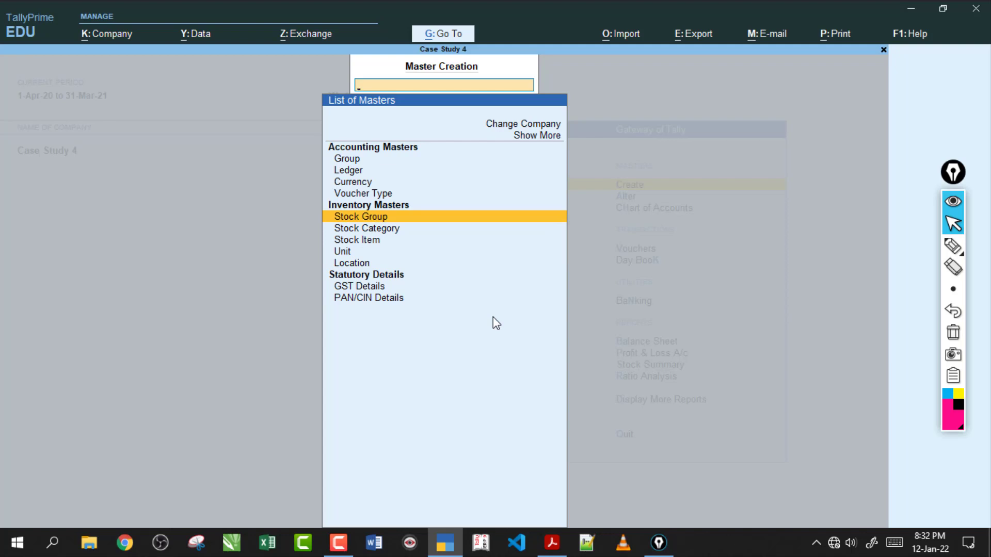
key(Escape)
Step: Open the masters for alteration and review the existing stock groups and units
key(Down)
key(Return)
key(Down)
key(Down)
key(Down)
key(Down)
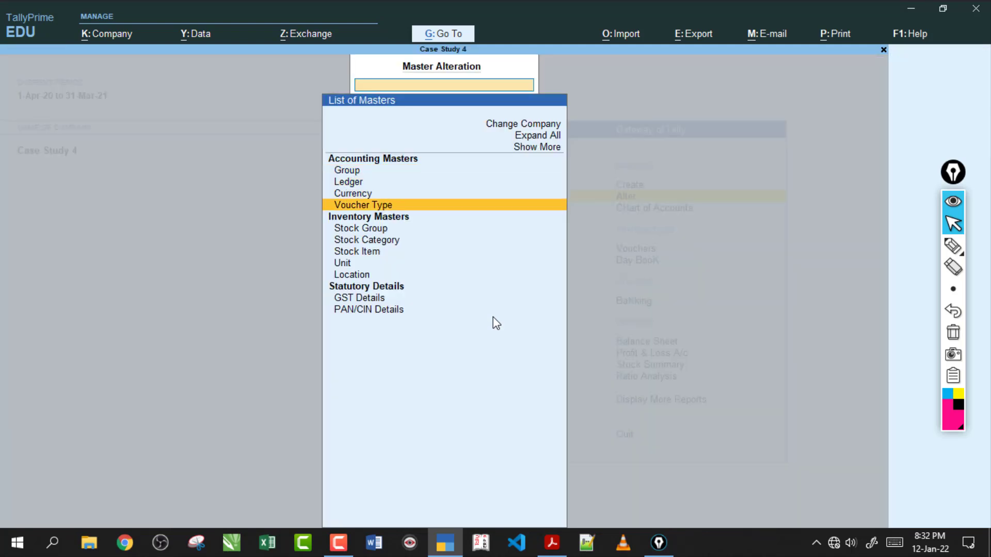
key(Return)
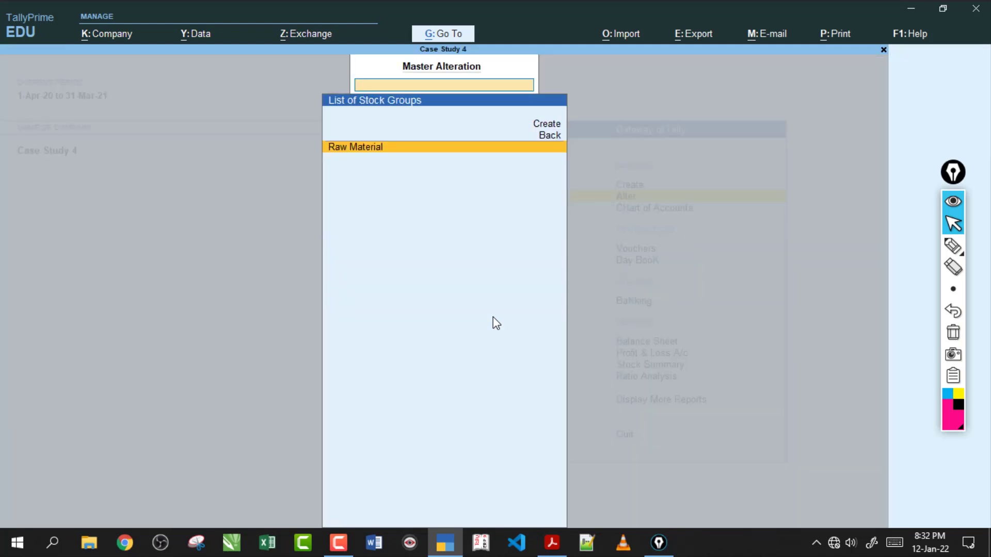
key(Escape)
key(Down)
key(Down)
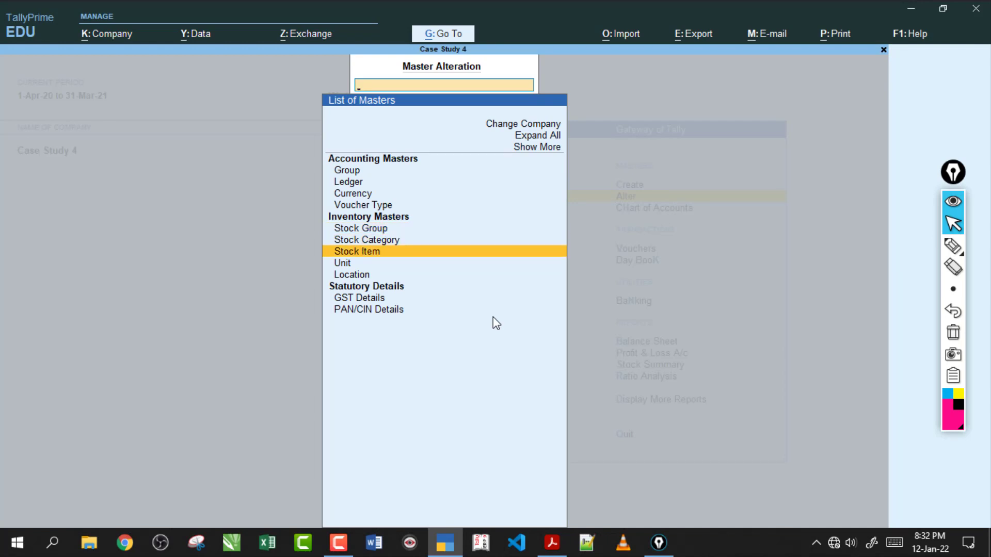
key(Down)
key(Return)
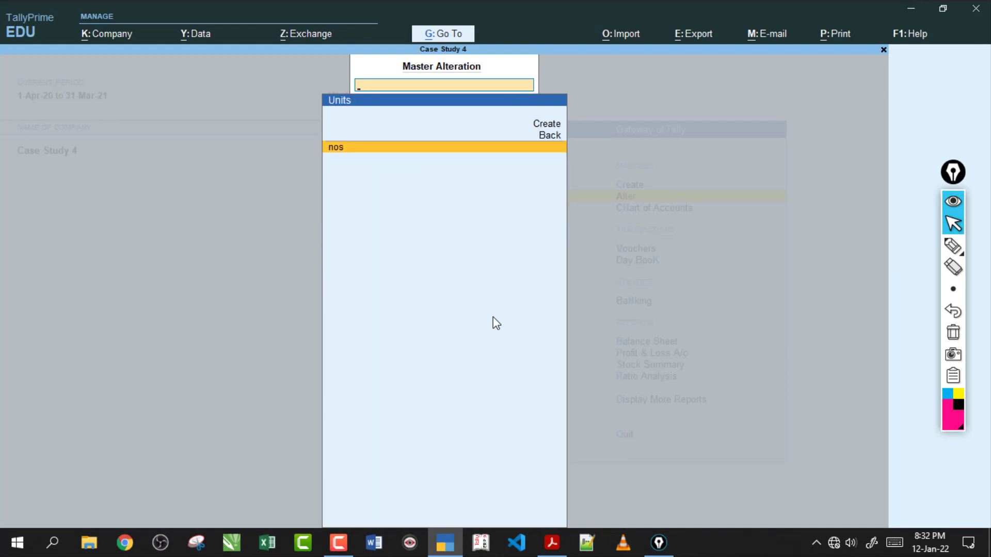
Step: Review the existing godown locations in the alteration list and return to the Gateway of Tally
key(Escape)
key(Down)
key(Return)
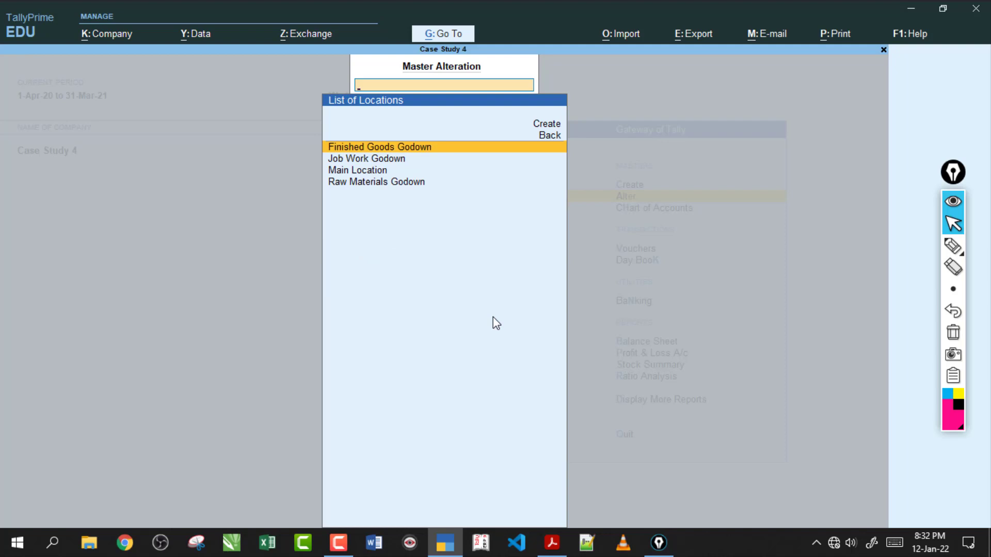
key(Down)
key(Down)
key(Down)
key(Escape)
key(Escape)
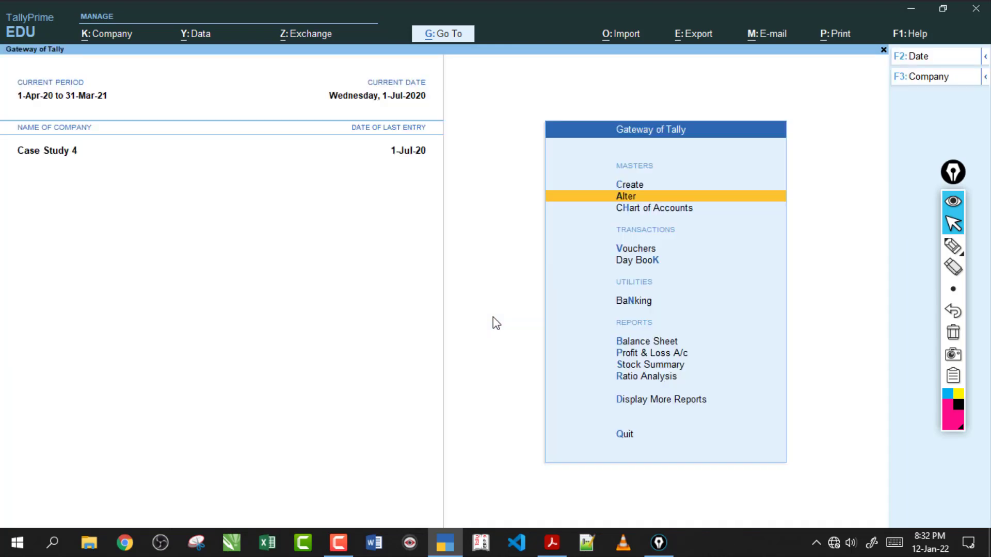
key(Escape)
key(Escape)
key(Up)
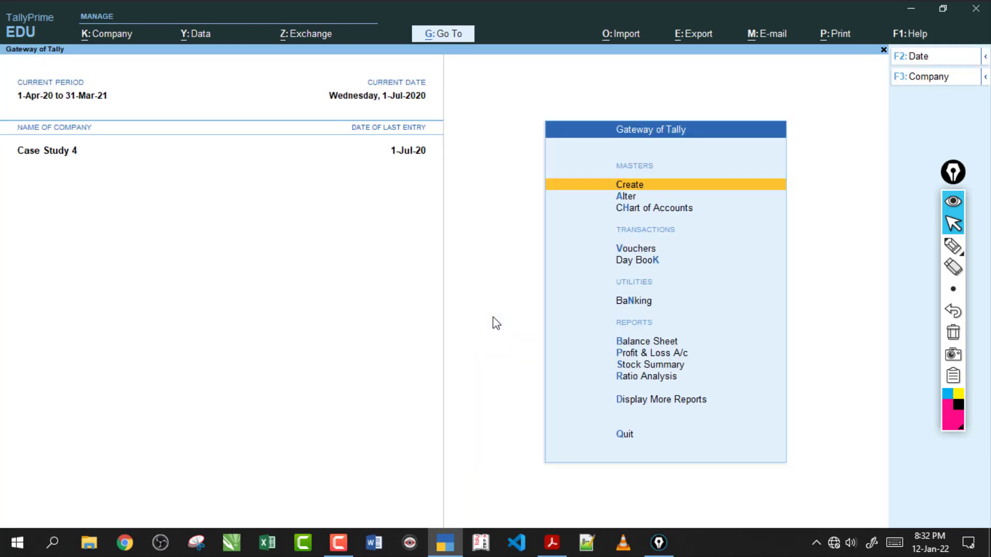
Step: Start a new purchase voucher, move the pen toolbar off the voucher commands, and check the voucher modes, keeping Item Invoice
key(Down)
key(Down)
key(Down)
key(Down)
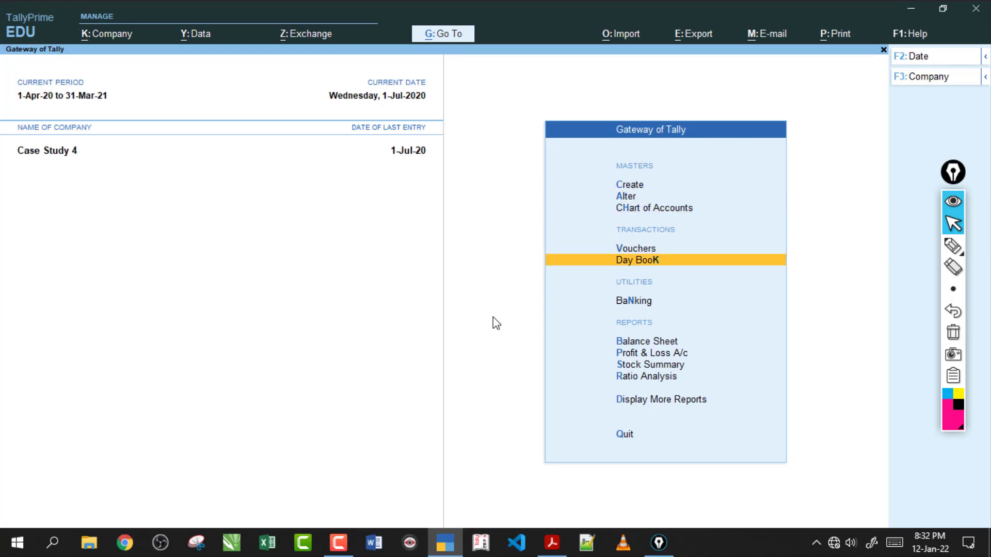
key(Up)
key(Return)
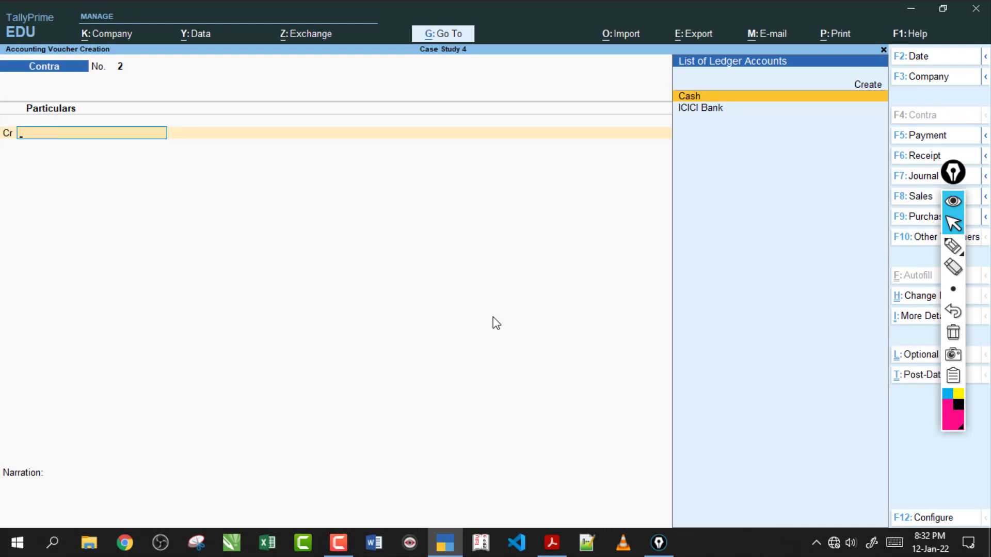
key(F8)
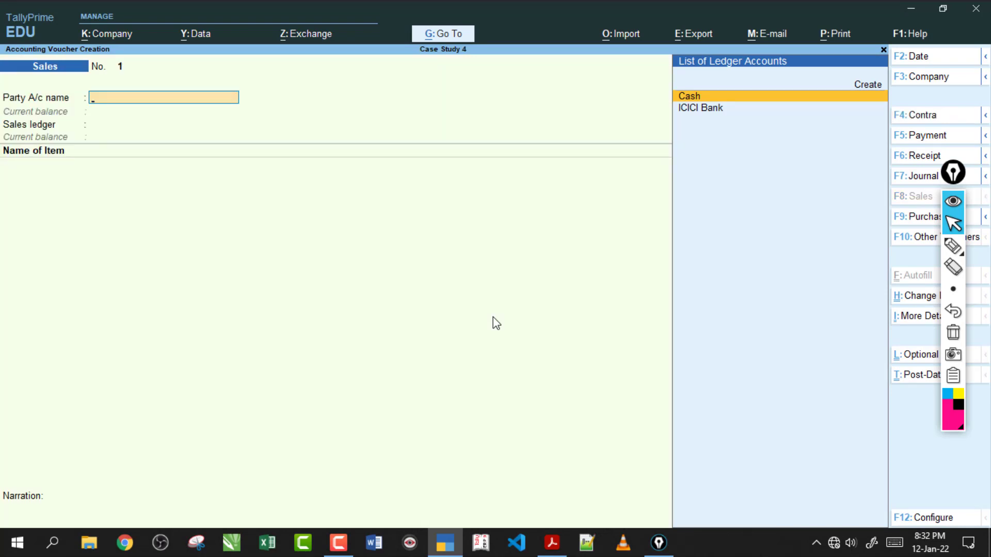
key(F9)
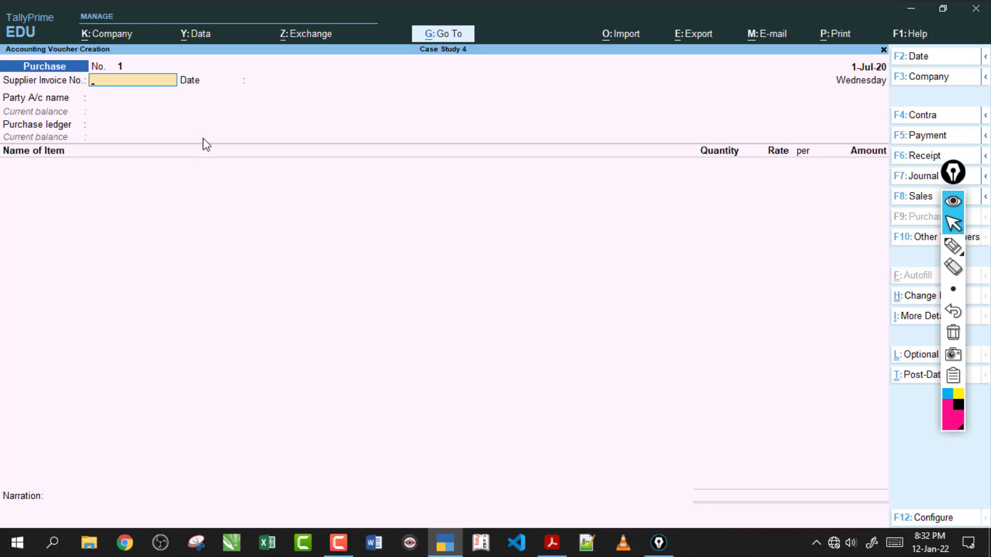
drag(953, 173, 848, 181)
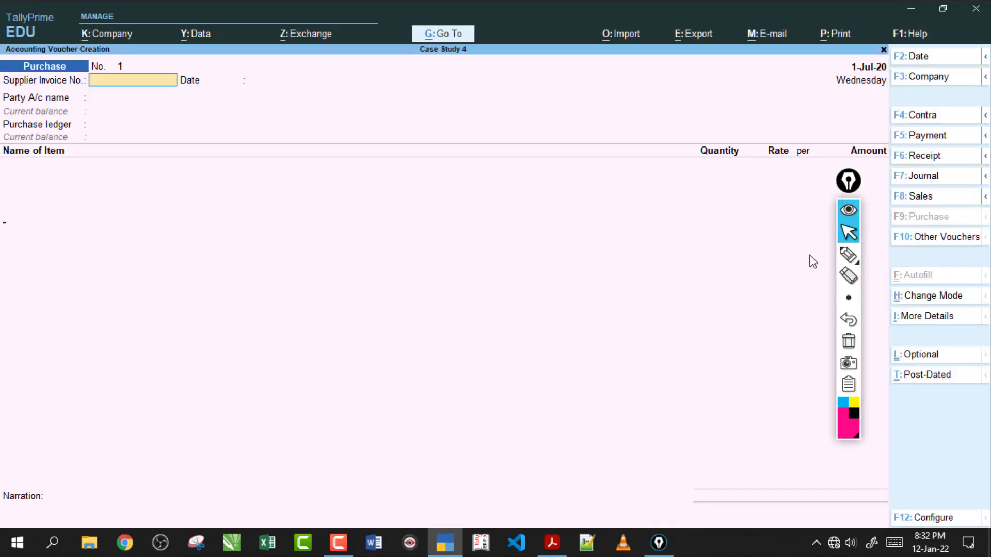
click(927, 298)
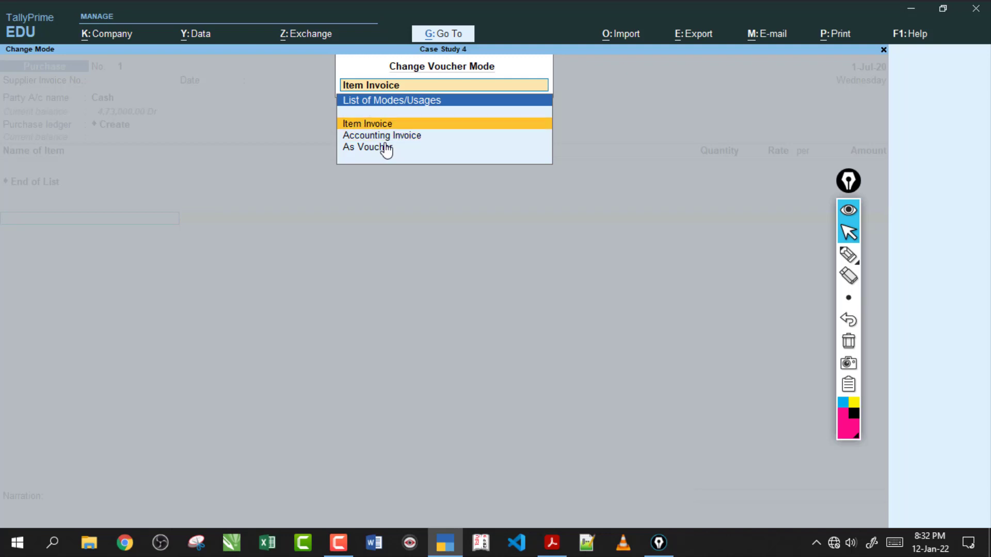
click(385, 148)
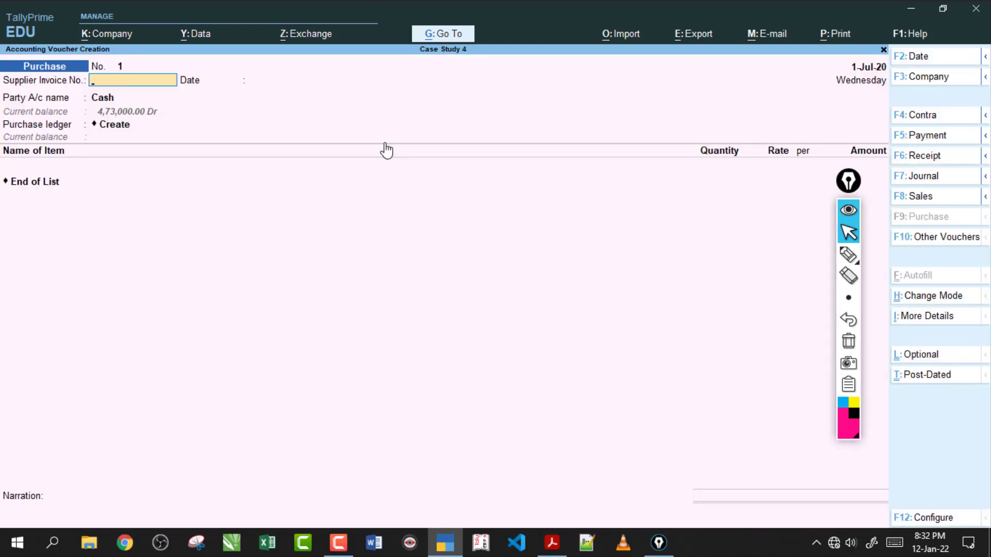
Step: Underline the Purchase ledger field with the pen, undo the mark, and return to the normal pointer
key(ctrl+shift+p)
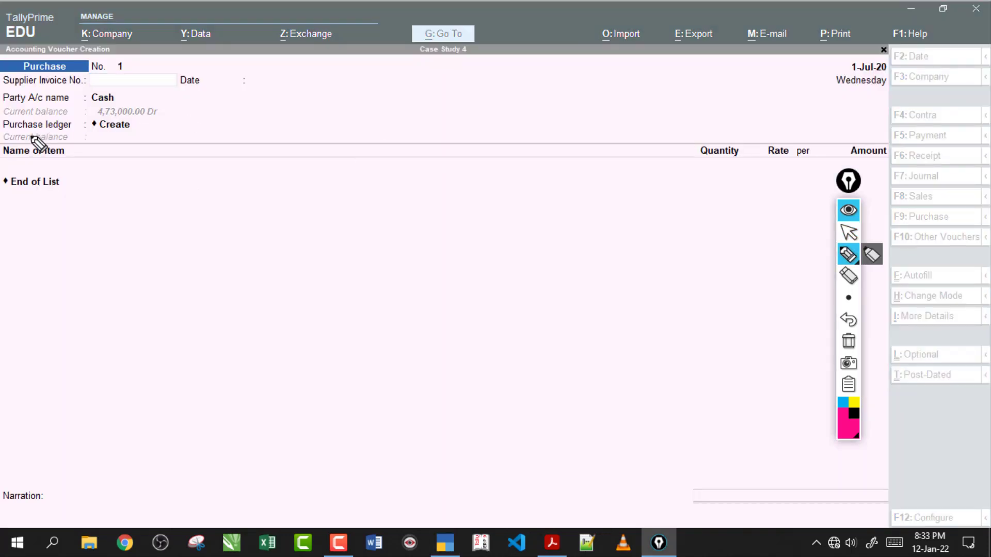
drag(7, 133, 83, 132)
click(848, 318)
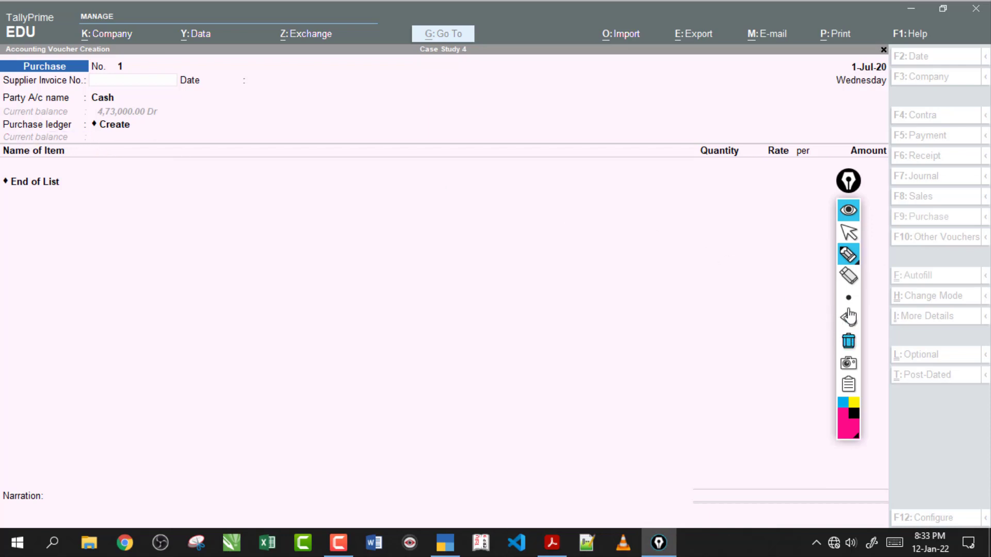
click(848, 232)
Step: In the voucher configuration, mark the common ledger account and Modify Tax Rate details of GST options, clear the marks, and accept the configuration
key(F12)
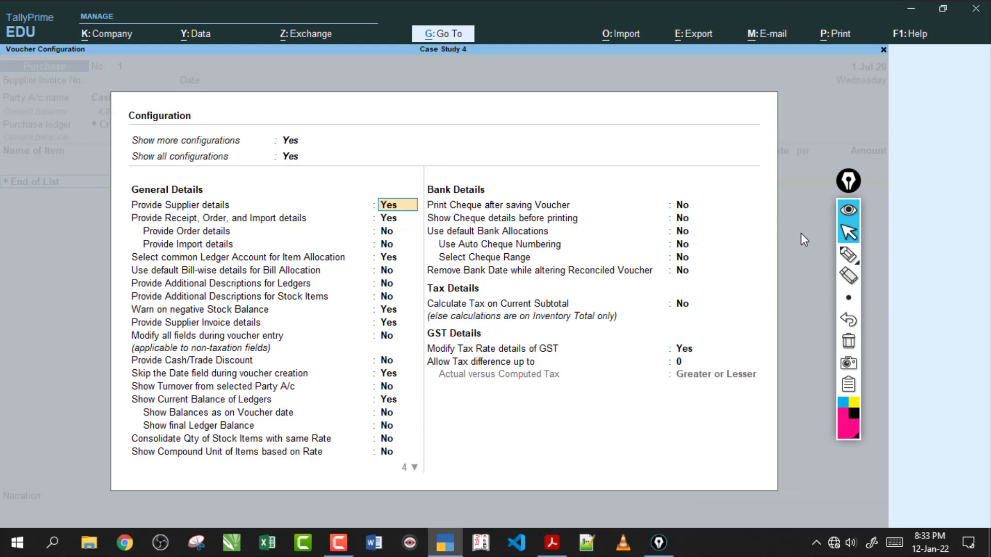
click(848, 255)
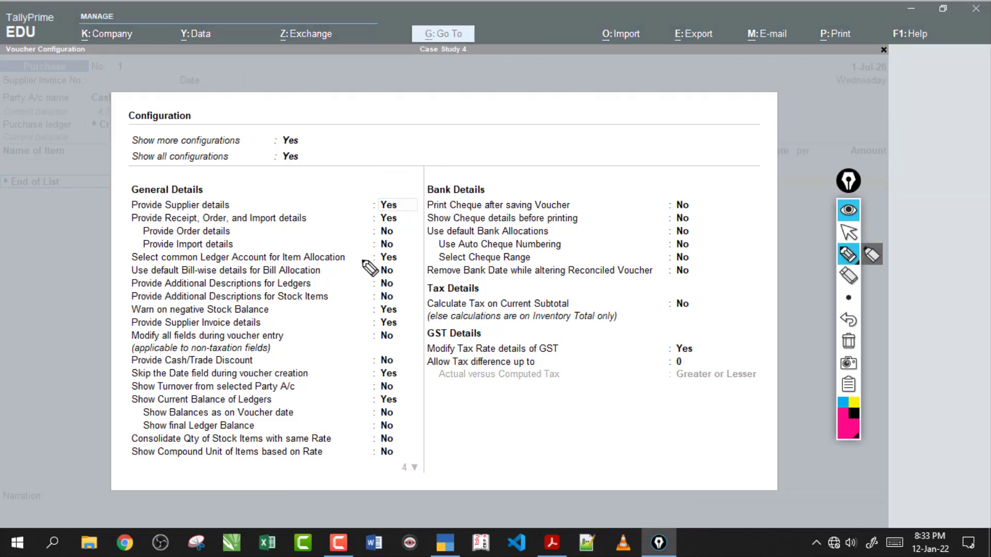
drag(359, 262, 379, 258)
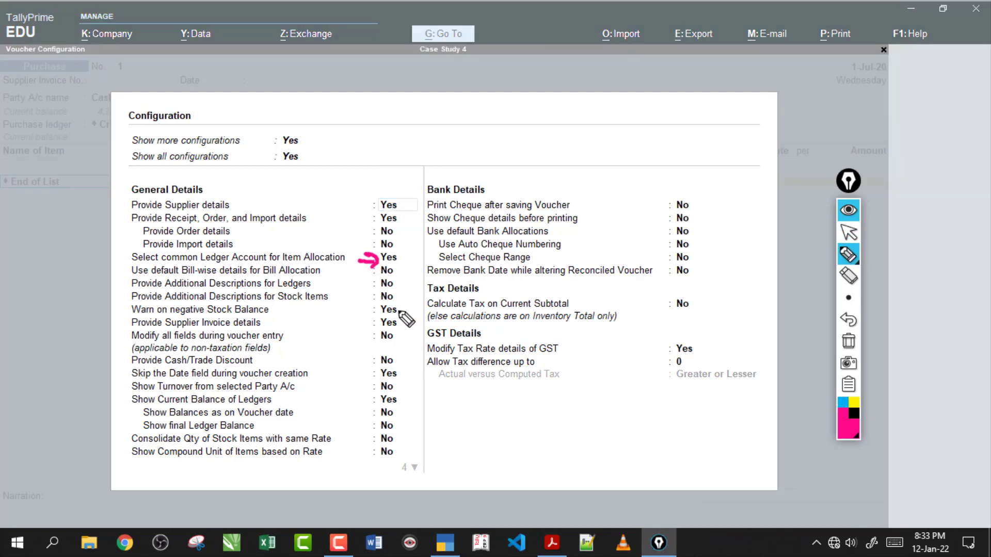
drag(571, 349, 709, 356)
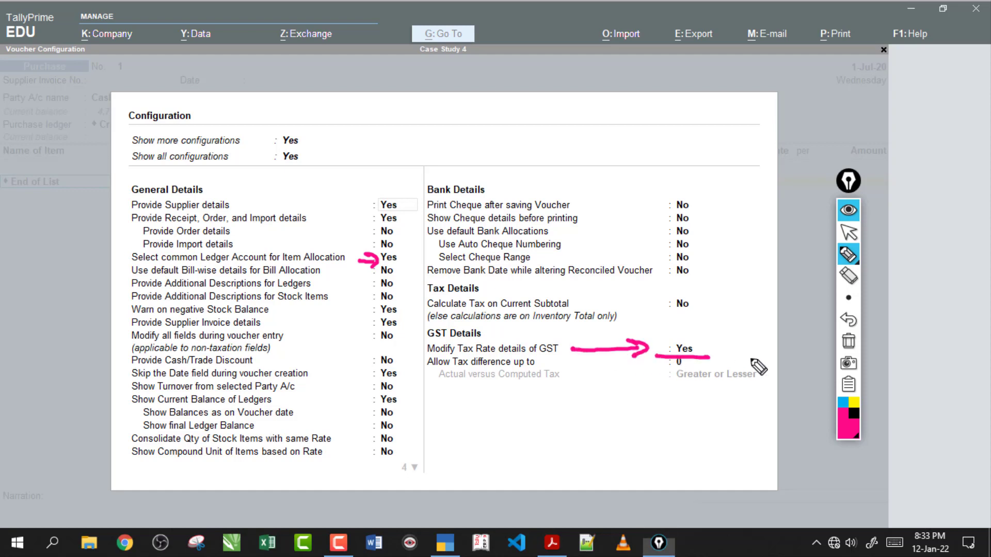
click(848, 341)
click(848, 232)
drag(850, 188, 921, 206)
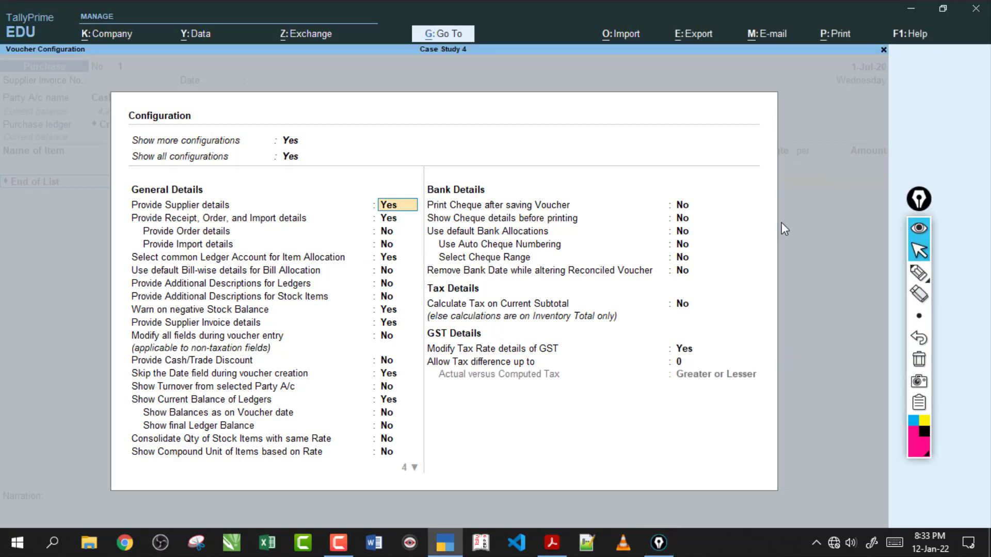
key(ctrl+a)
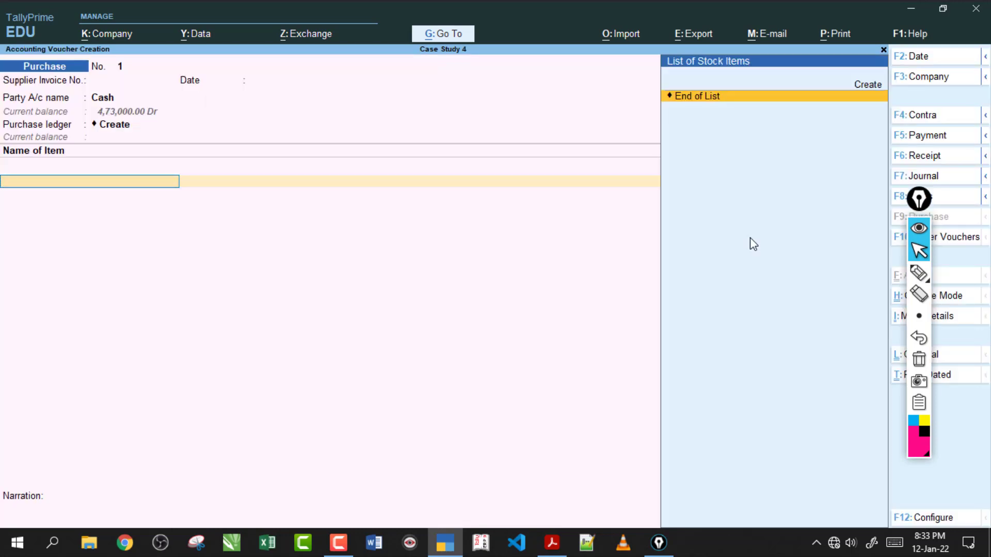
Step: Return to the start of the purchase voucher and leave the supplier invoice number and date blank, stopping at the party account
key(Escape)
key(Return)
key(Return)
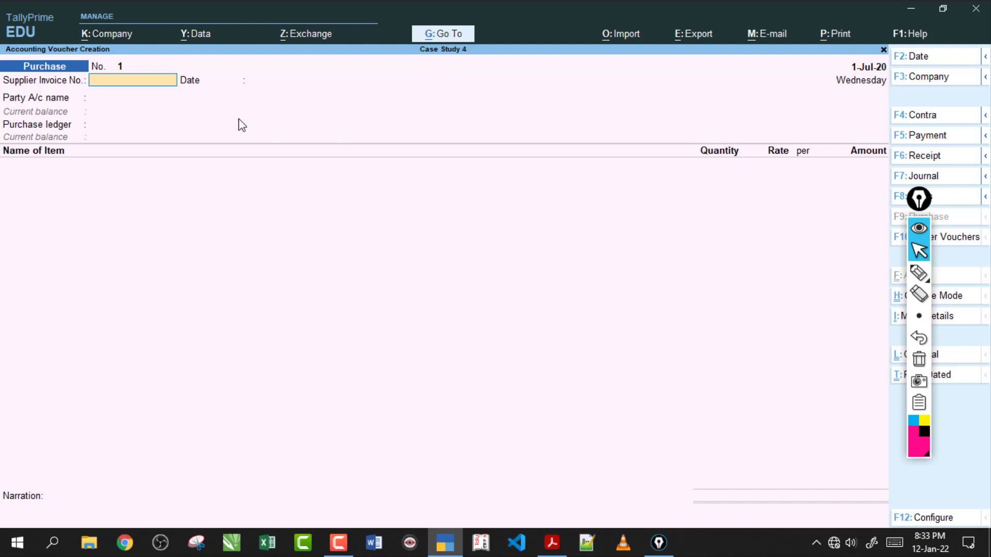
key(Return)
key(Return)
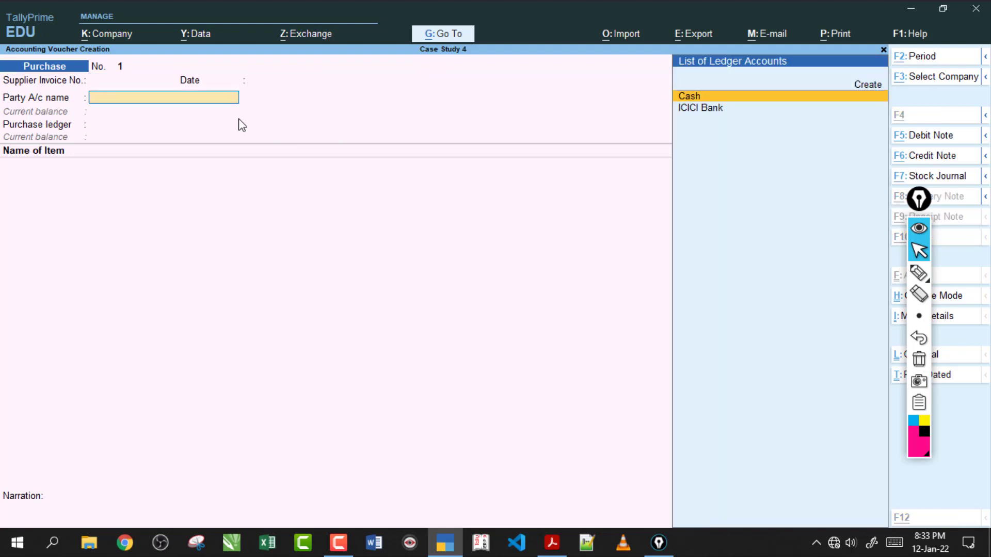
Step: Create a party ledger named Neha Computers under the Sundry Creditors group from within the voucher
key(alt+c)
text(Neha)
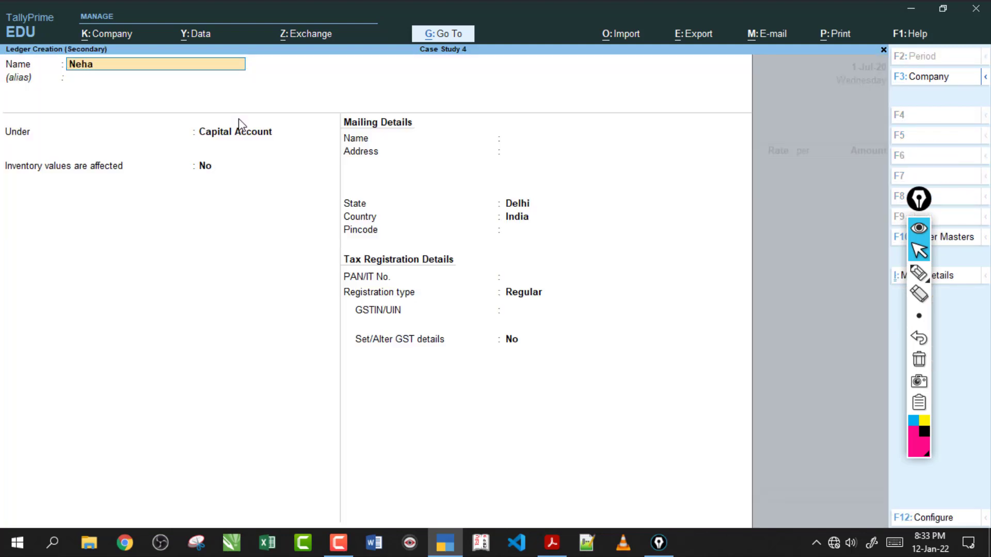
text( Compoters)
key(Return)
text(Sun)
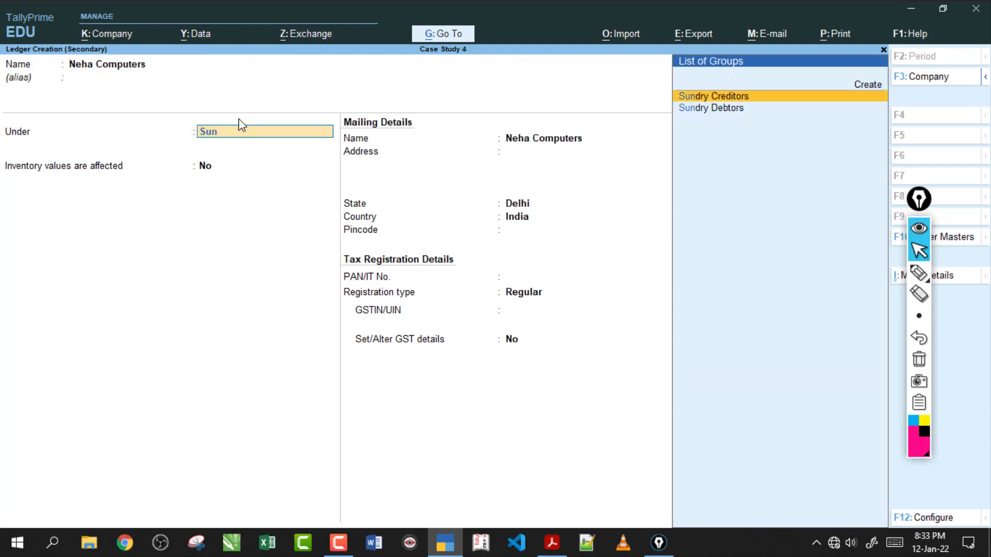
key(Return)
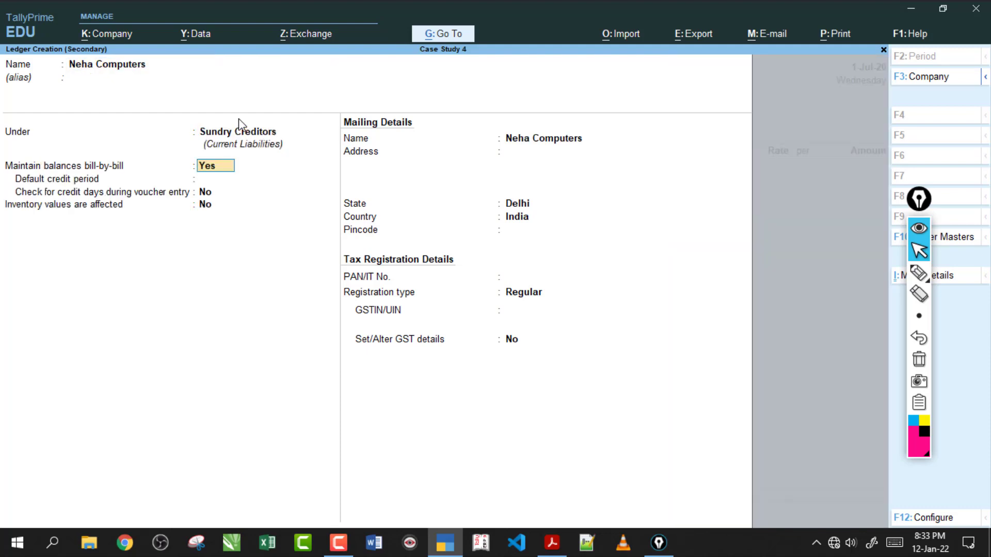
Step: Keep the default bill-by-bill, mailing, and Regular registration details of the Neha Computers ledger, stopping at the GSTIN/UIN entry
key(Return)
key(Return)
key(Return)
key(Return)
key(Return)
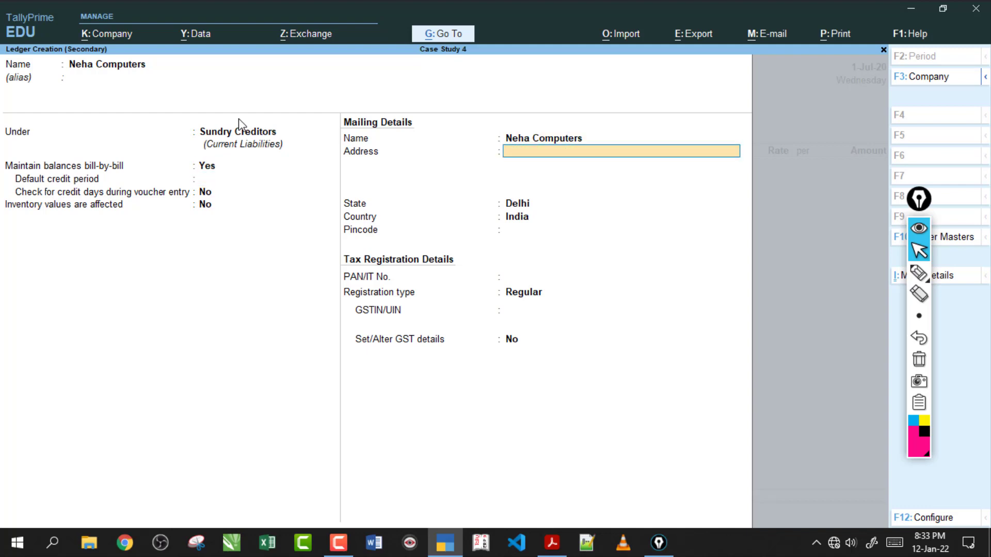
key(Return)
key(Return)
key(Return)
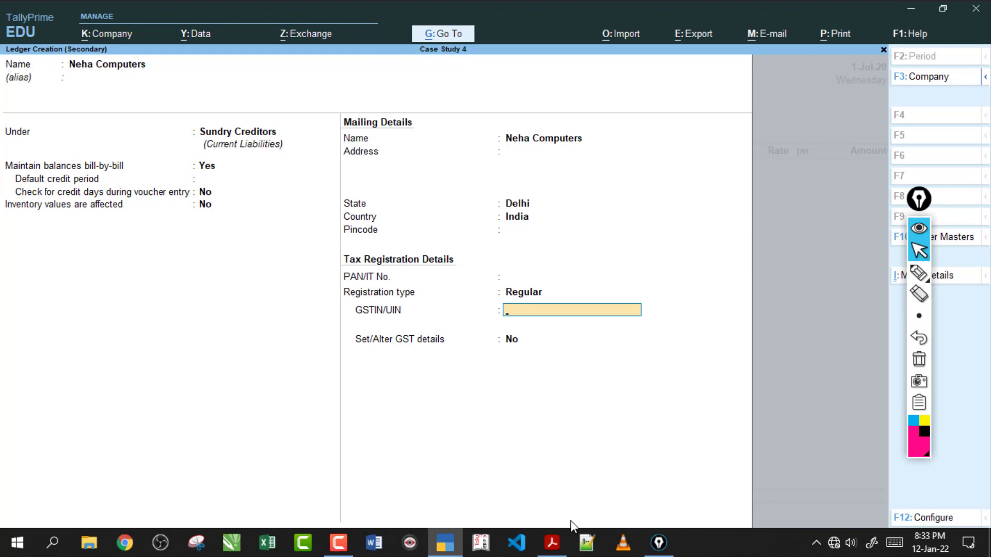
Step: Copy Neha Computer's GST number from the case study PDF and paste it into the ledger's GSTIN/UIN field in TallyPrime
click(552, 542)
drag(508, 161, 710, 161)
key(ctrl+c)
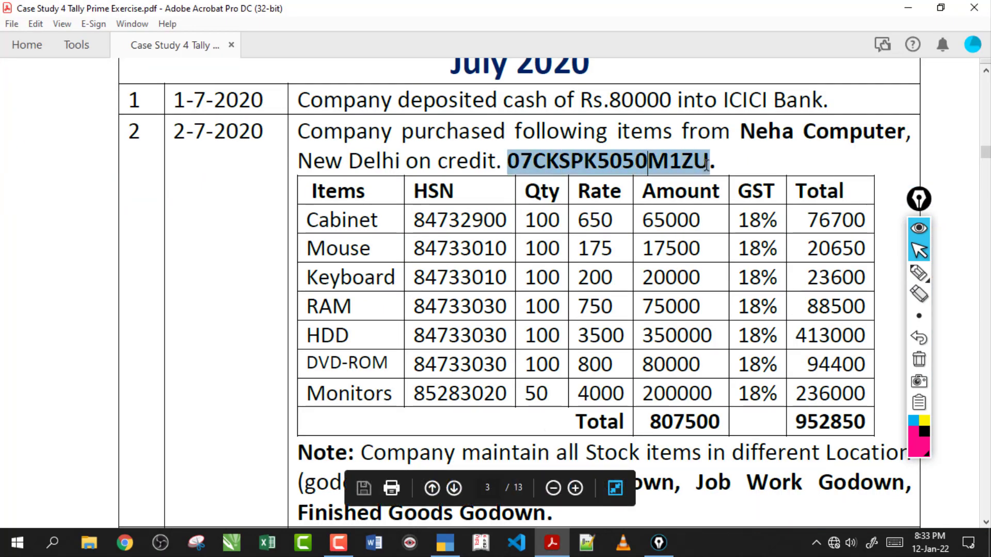
click(462, 545)
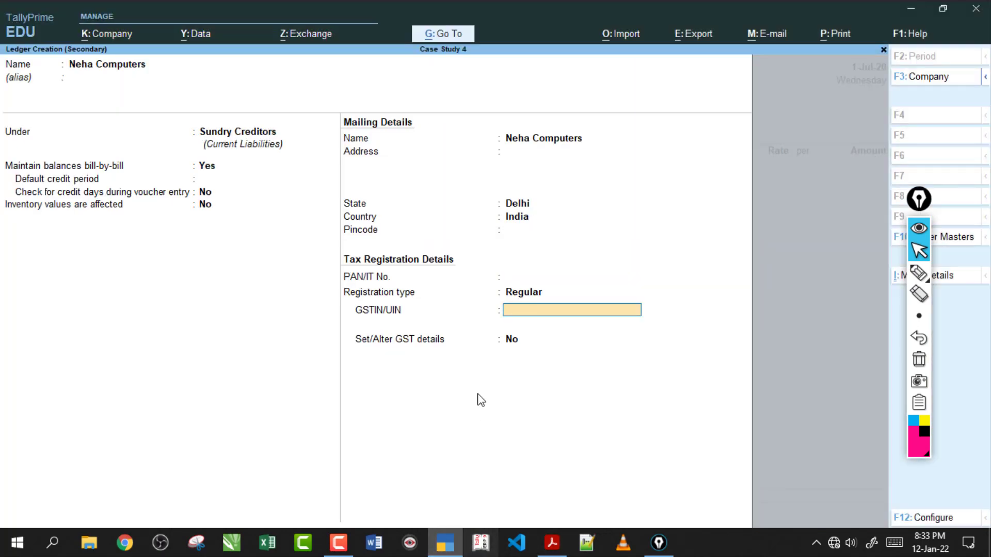
key(ctrl+v)
key(Return)
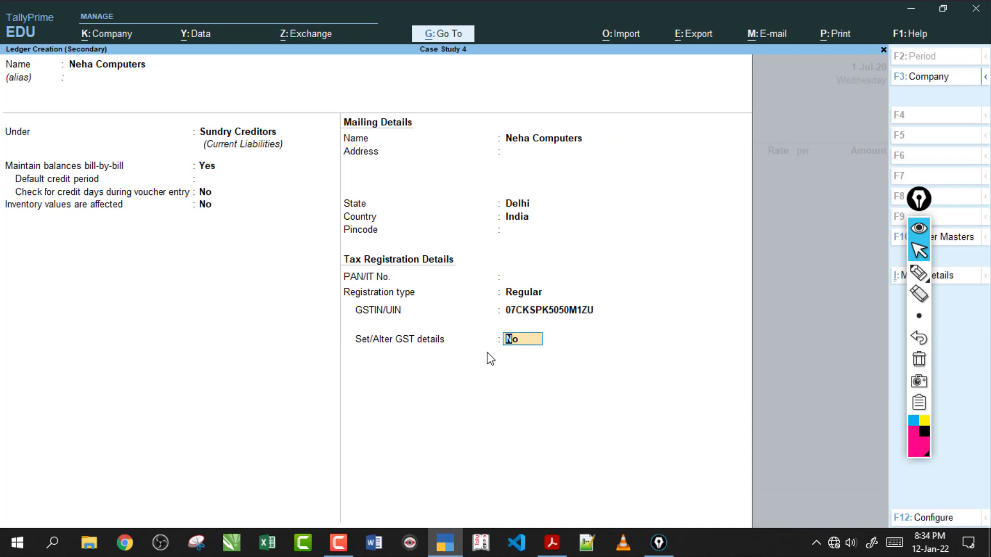
Step: Save the Neha Computers ledger without setting GST details and accept the default party details for the purchase voucher
key(Return)
key(Return)
key(Return)
key(Return)
key(Return)
key(Return)
key(Return)
key(Return)
key(Return)
key(Return)
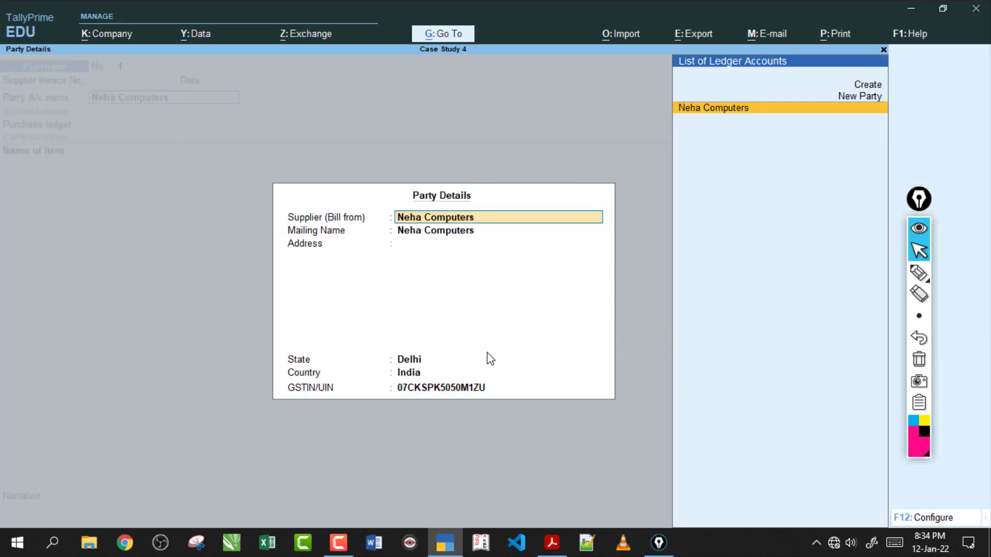
key(ctrl+a)
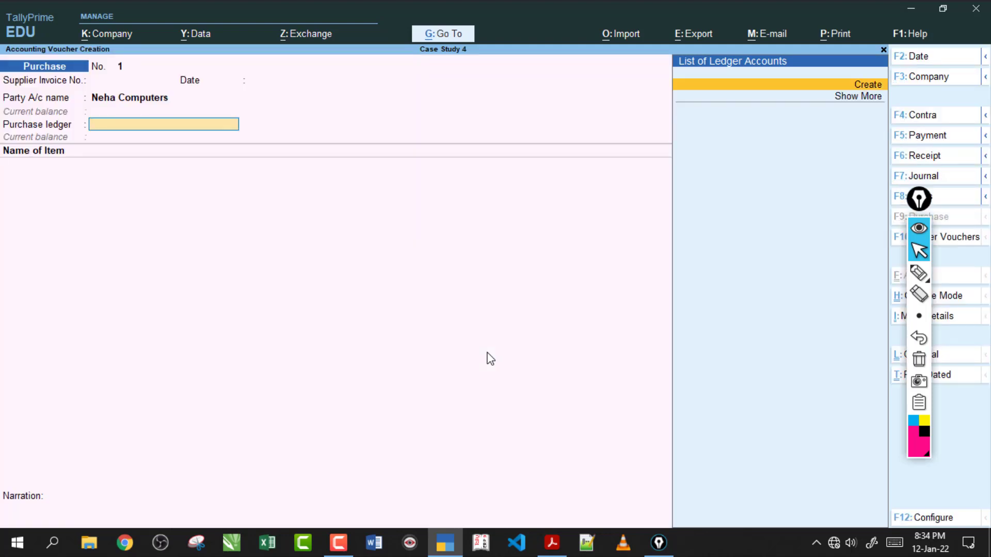
Step: Create a ledger named Purchase under the Purchase Accounts group from the voucher's purchase ledger entry
key(alt+c)
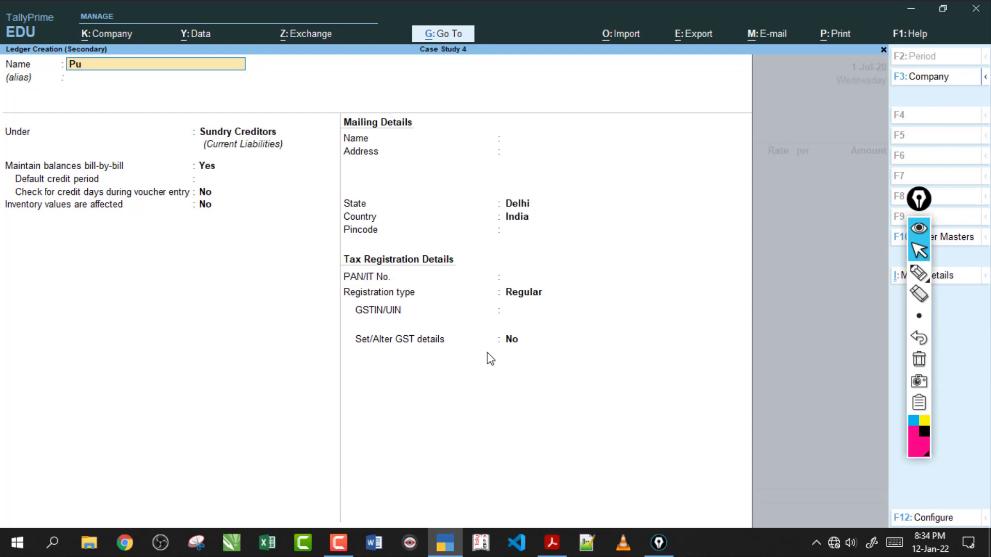
text(Purchase)
key(Return)
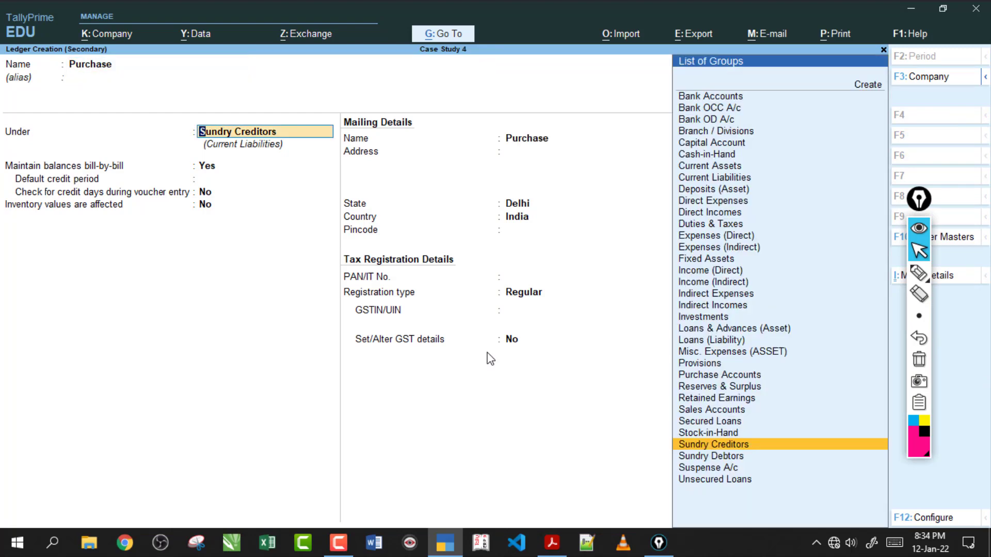
text(P)
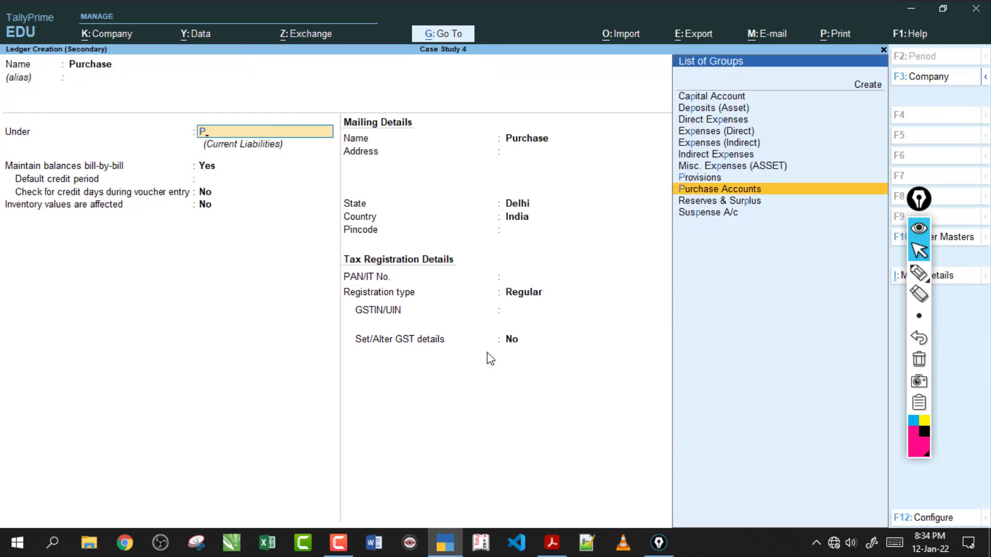
key(Return)
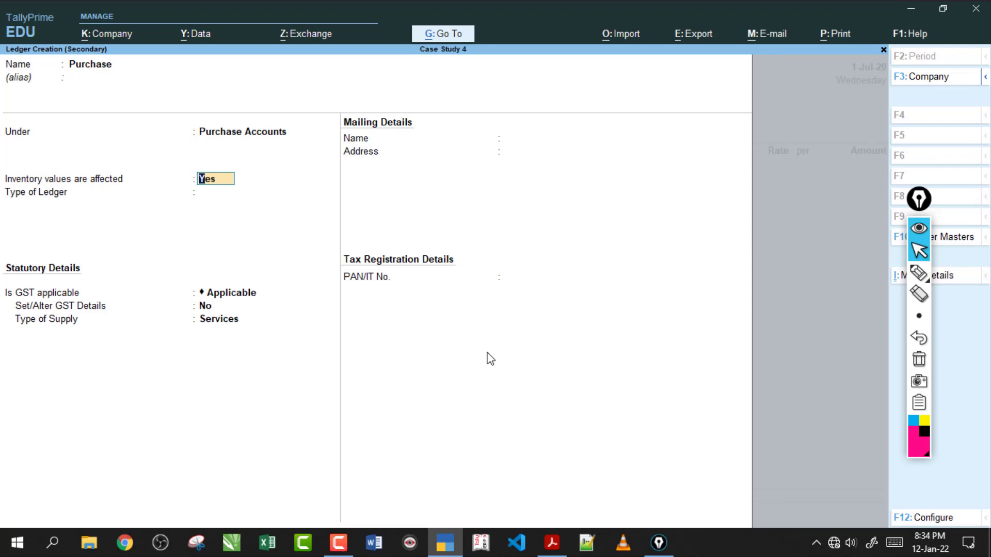
Step: Keep inventory values affected and GST applicable for the Purchase ledger, set its type of supply to Goods, and save it
key(Return)
key(Return)
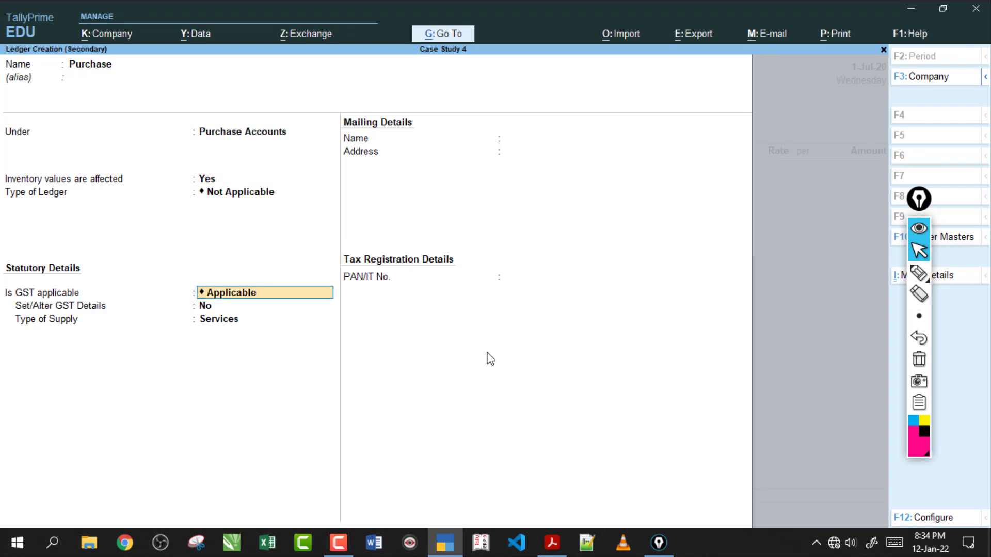
key(Return)
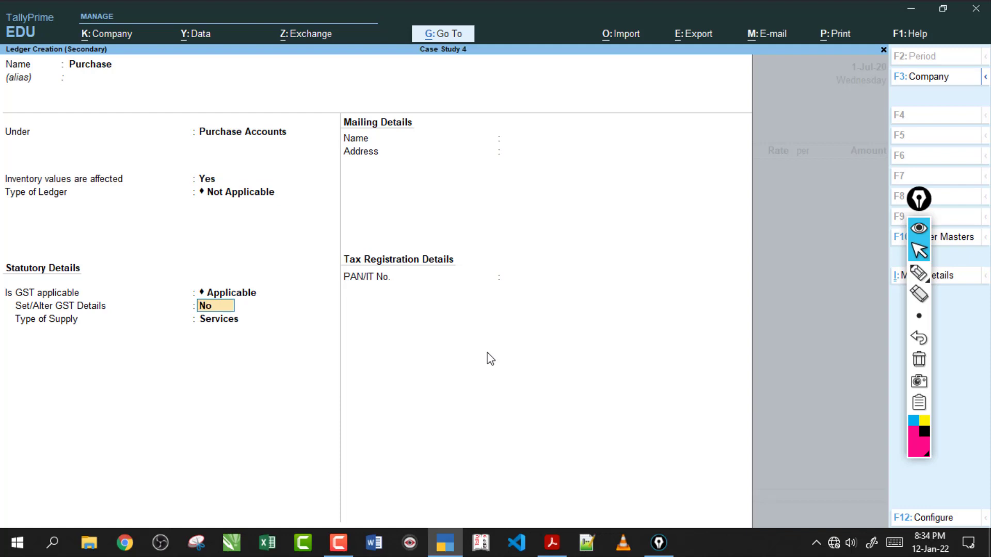
key(Return)
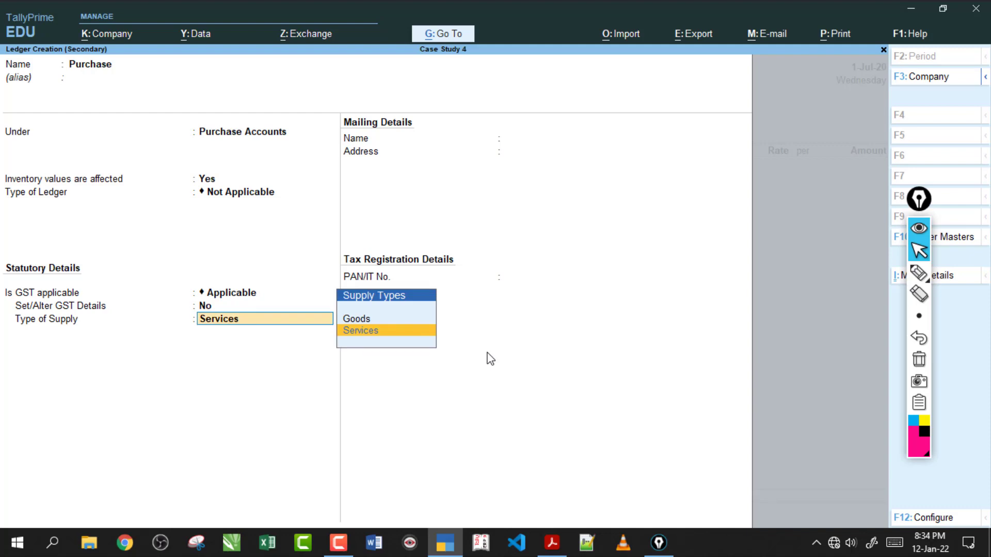
key(Up)
key(Return)
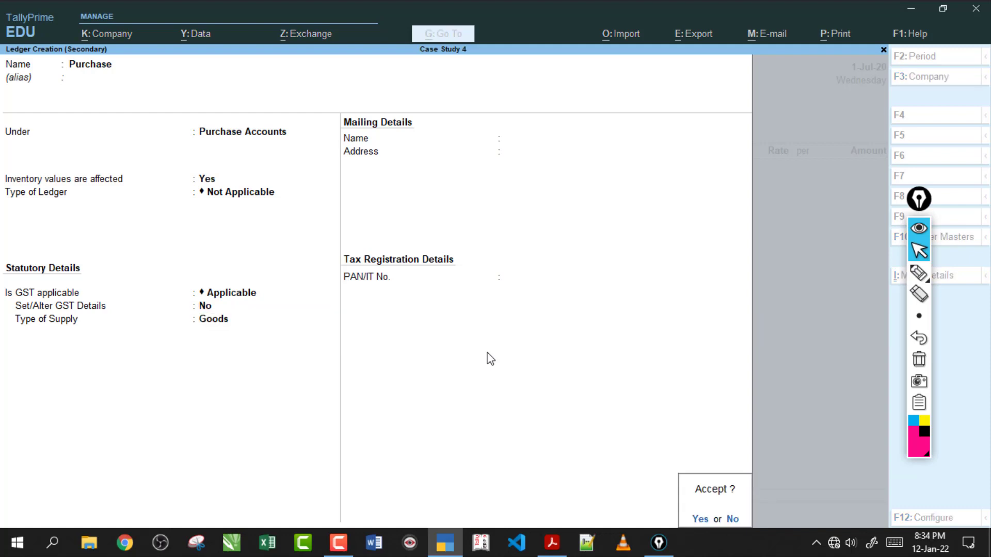
key(Return)
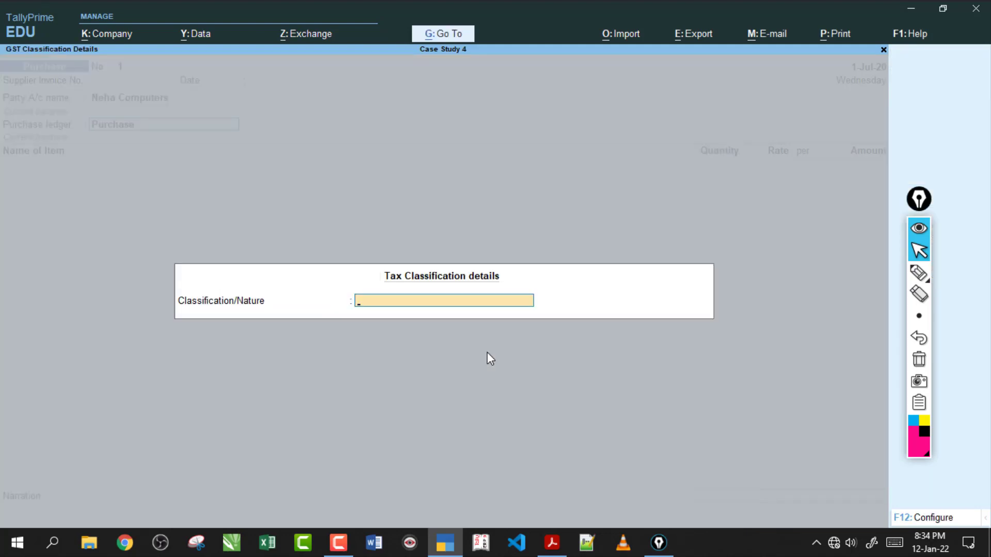
Step: Set the voucher's tax classification to Purchase Taxable
text(P)
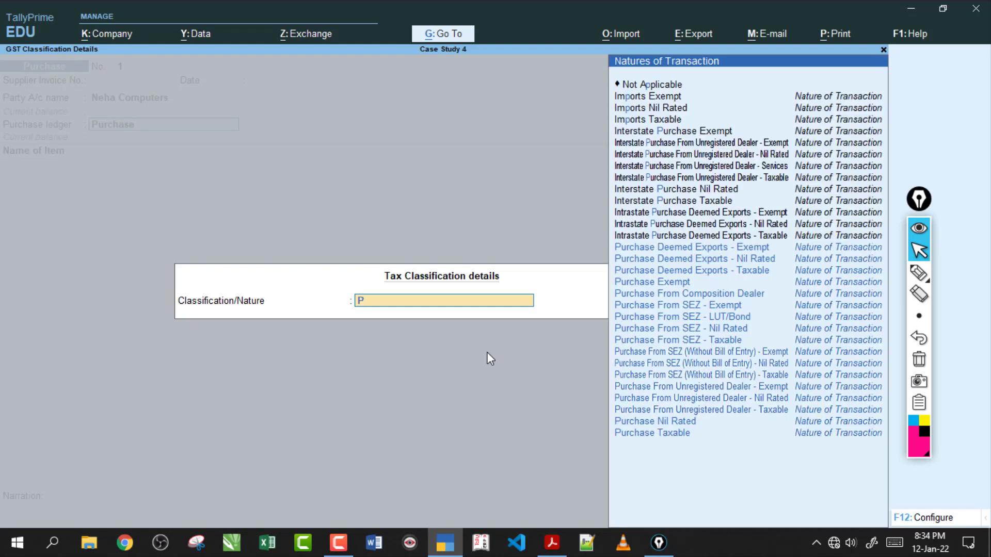
key(Down)
key(Down)
key(Down)
key(Down)
key(Down)
key(Down)
key(Down)
key(Down)
key(Down)
key(Down)
key(Down)
key(Down)
key(Down)
key(Down)
key(Down)
key(Down)
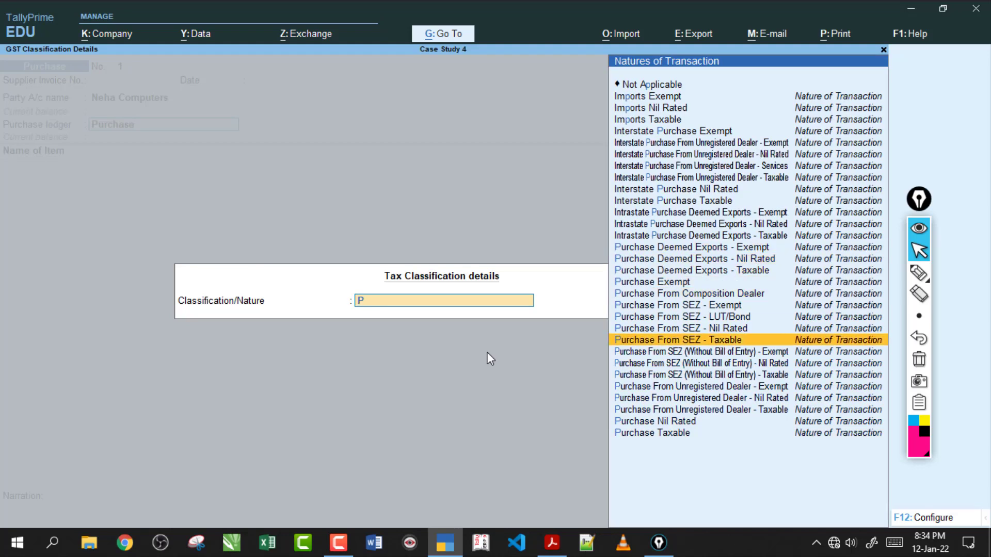
key(Return)
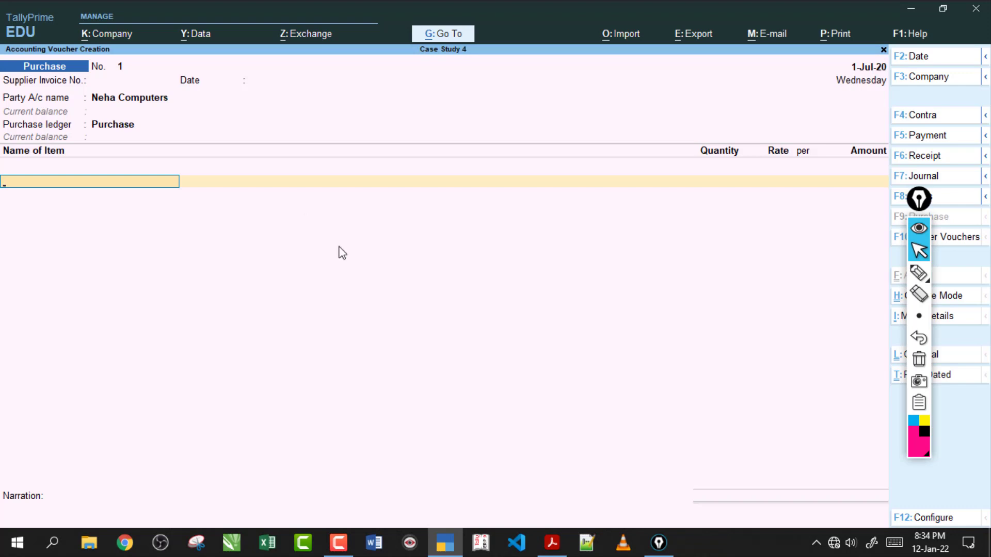
Step: Select Cabinet's HSN code 84732900 in the case study PDF and return to the purchase voucher in TallyPrime
click(551, 542)
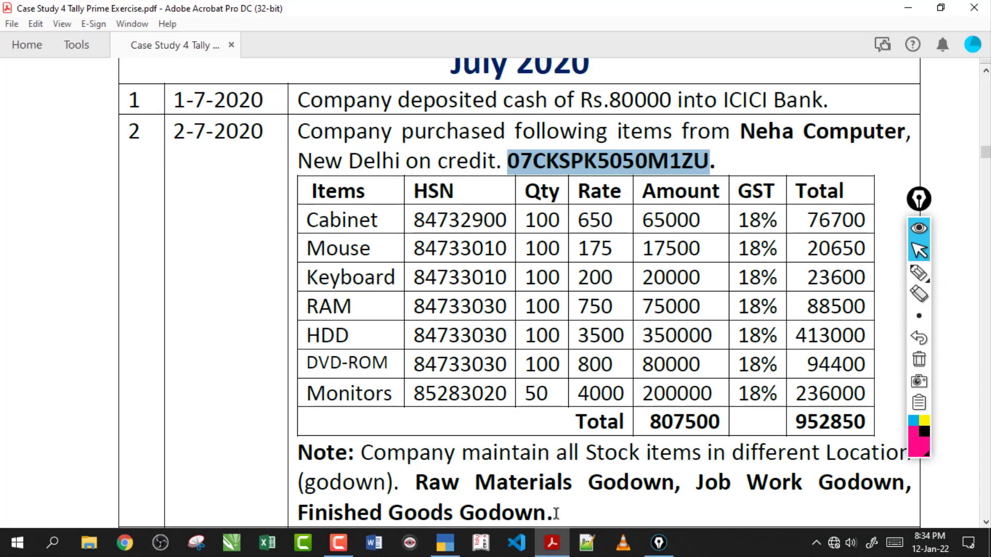
drag(437, 222, 506, 220)
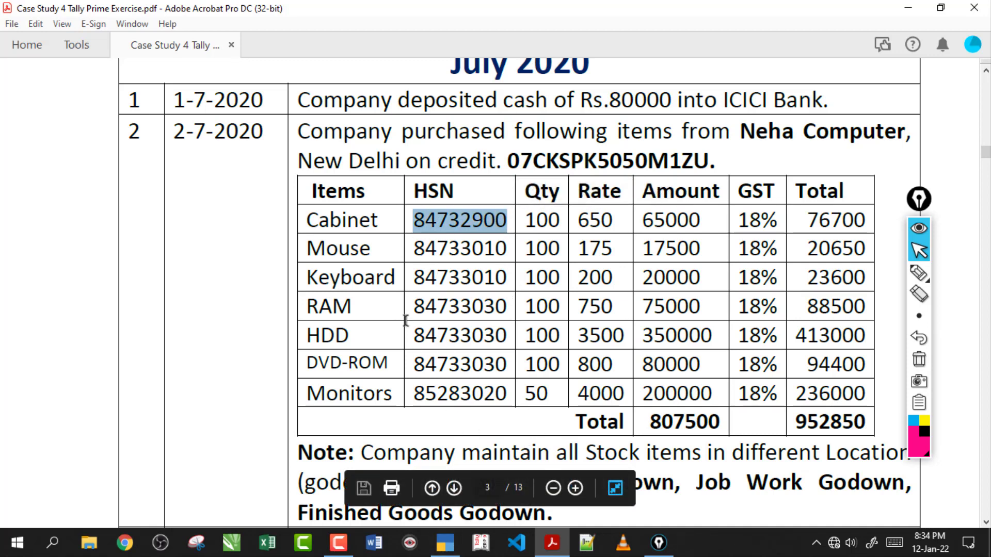
click(444, 542)
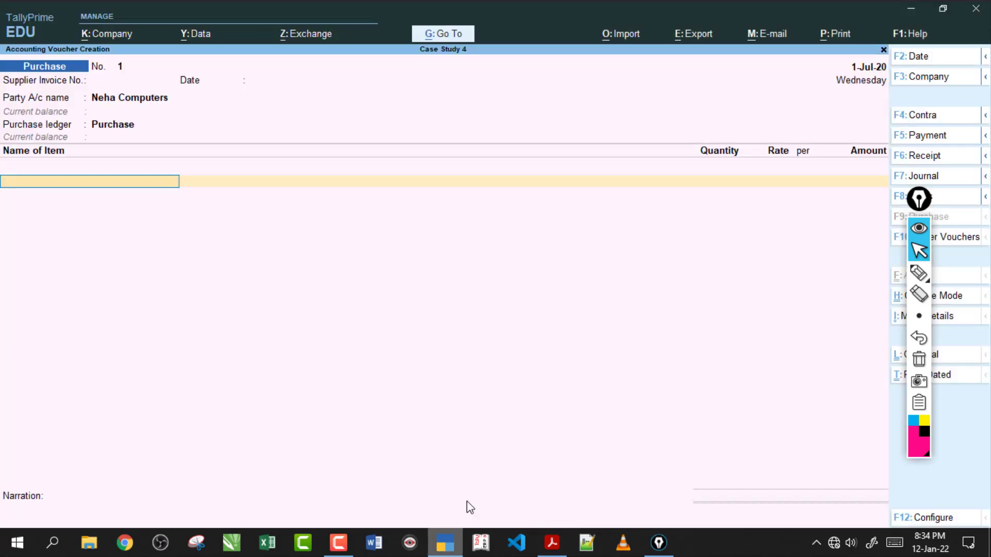
Step: Start a stock item named Cabinet under Raw Material, with nos as its unit and alternate units Not Applicable
key(alt+c)
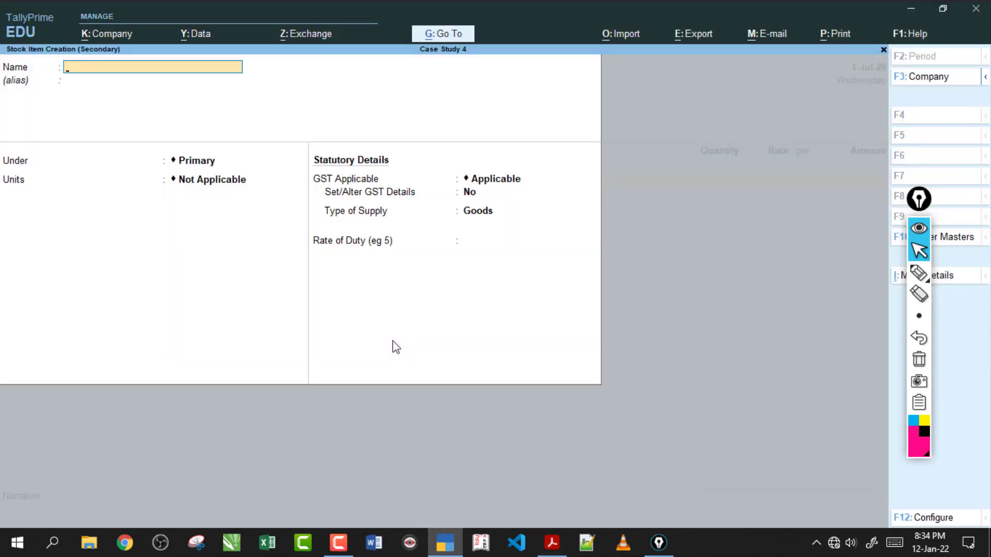
key(ctrl+alt+v)
text(Cabinet)
key(Return)
key(Down)
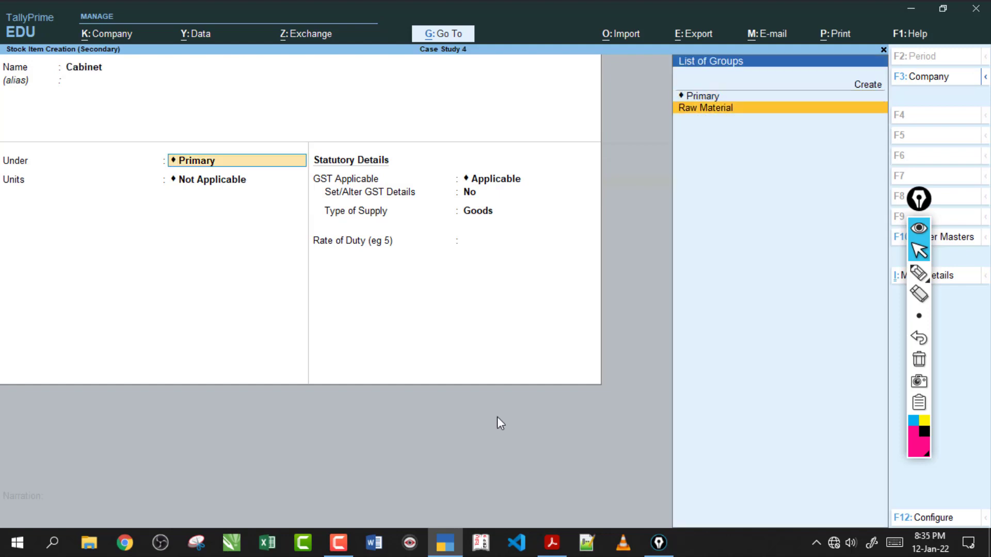
key(Return)
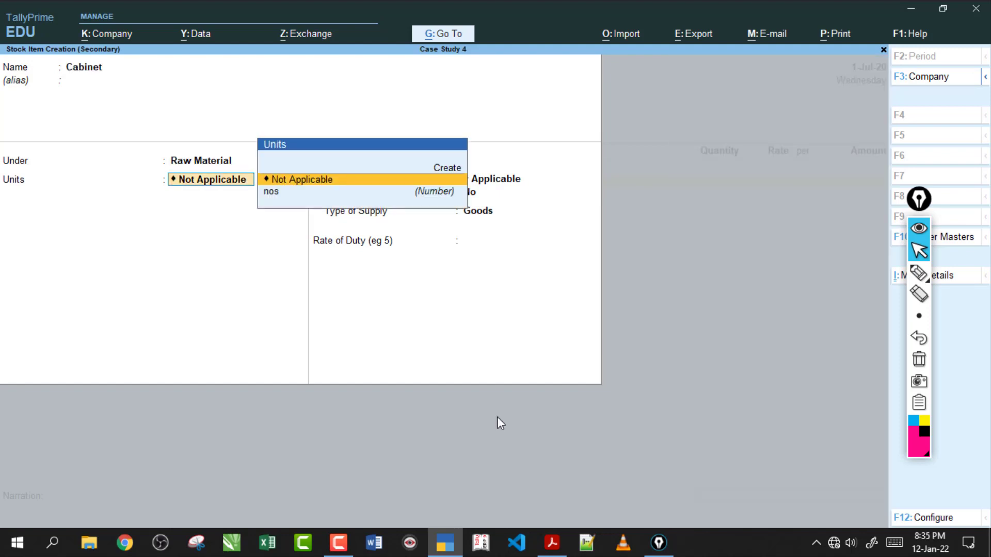
key(Down)
key(Return)
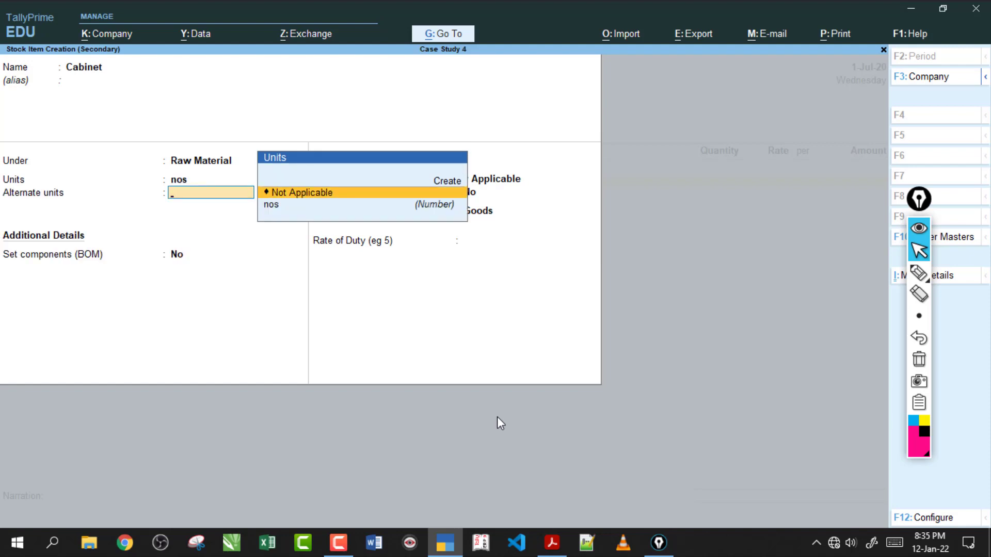
key(Return)
key(BackSpace)
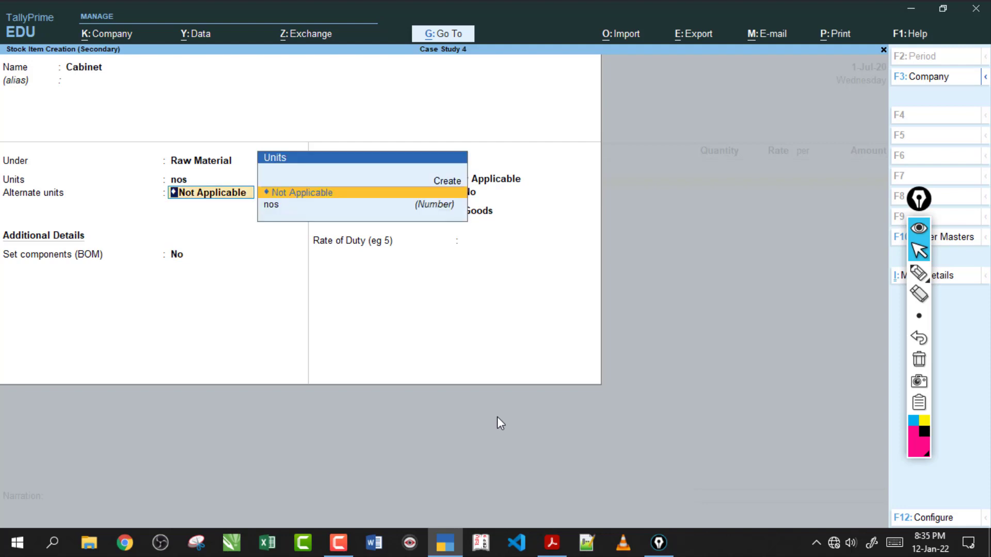
key(Return)
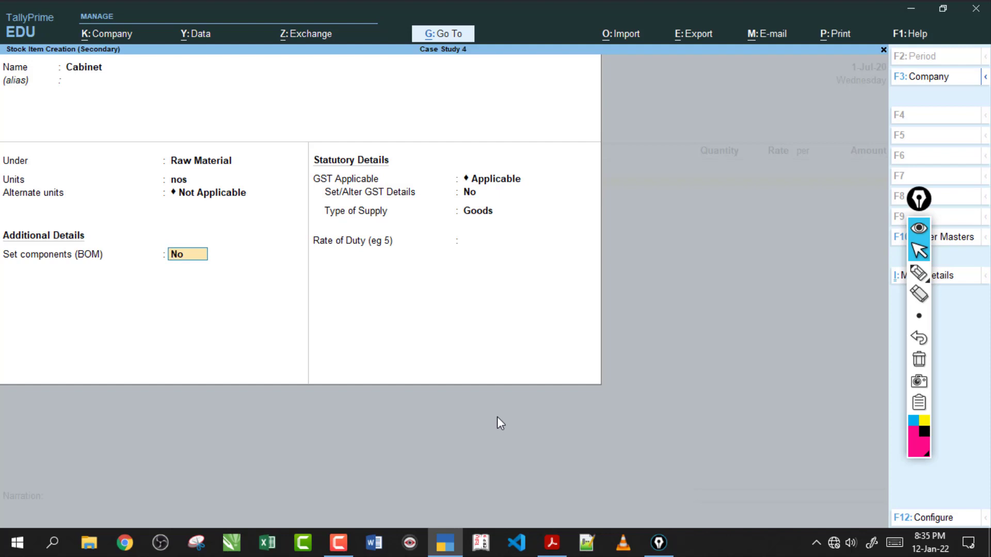
Step: In the stock item configuration, set the Bill of Materials components list and Use Alternative Units to No, and accept it
key(F12)
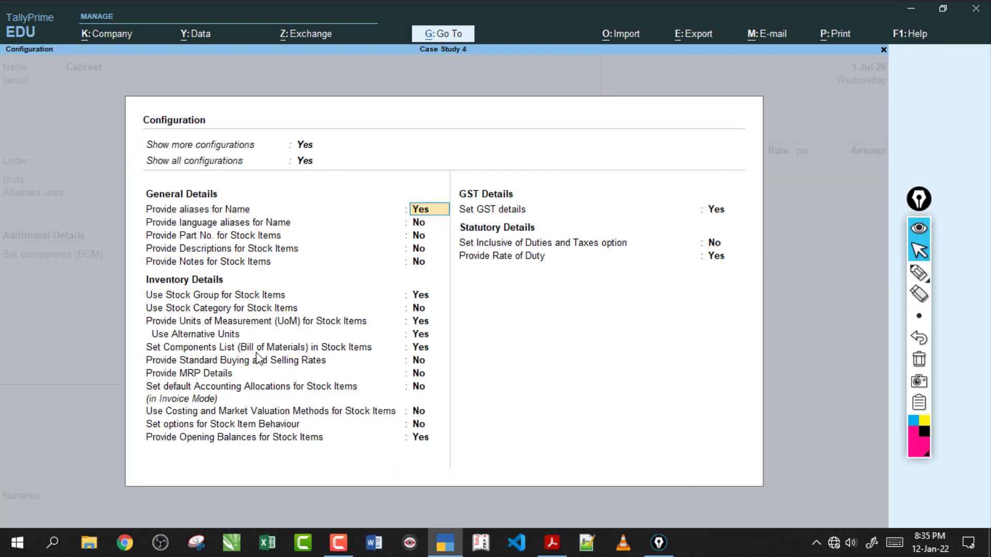
click(421, 351)
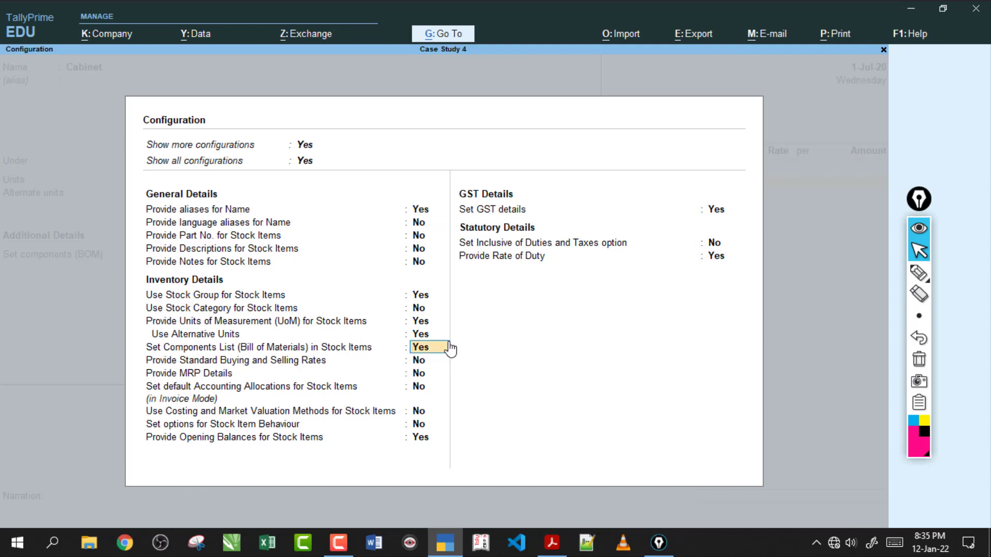
text(n)
click(441, 333)
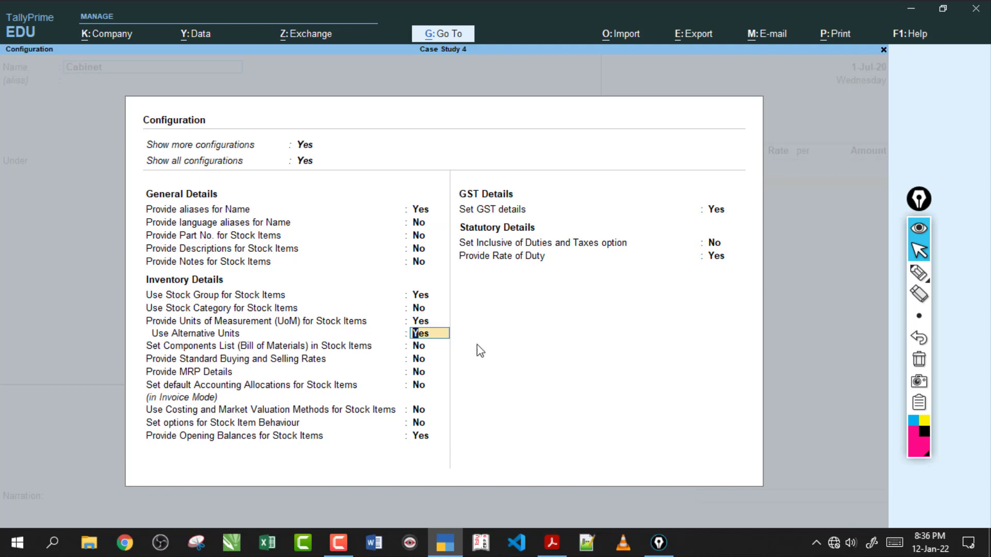
text(n)
key(Return)
key(ctrl+a)
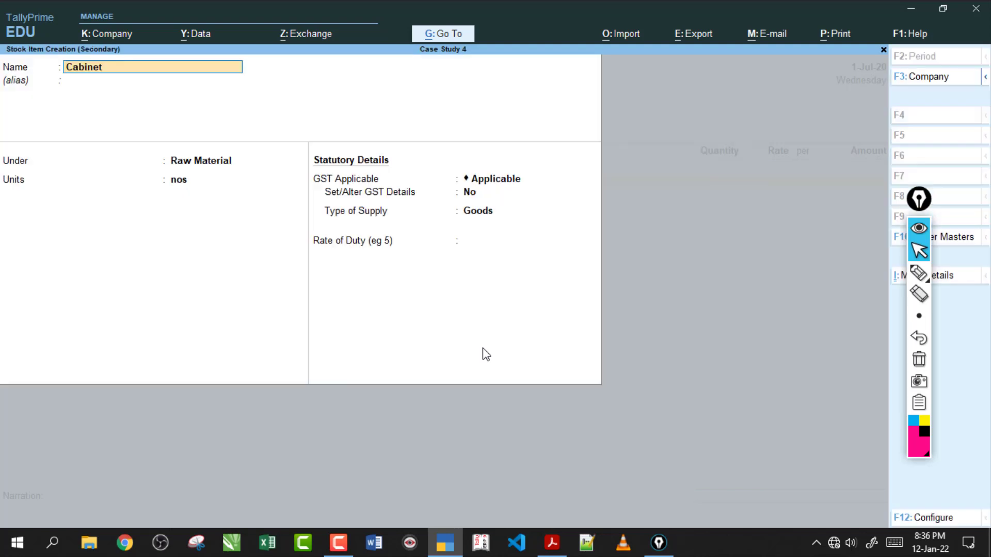
Step: Keep Cabinet's group, unit and GST applicability, and set Set/Alter GST Details to Yes to open its GST details
key(Return)
key(Return)
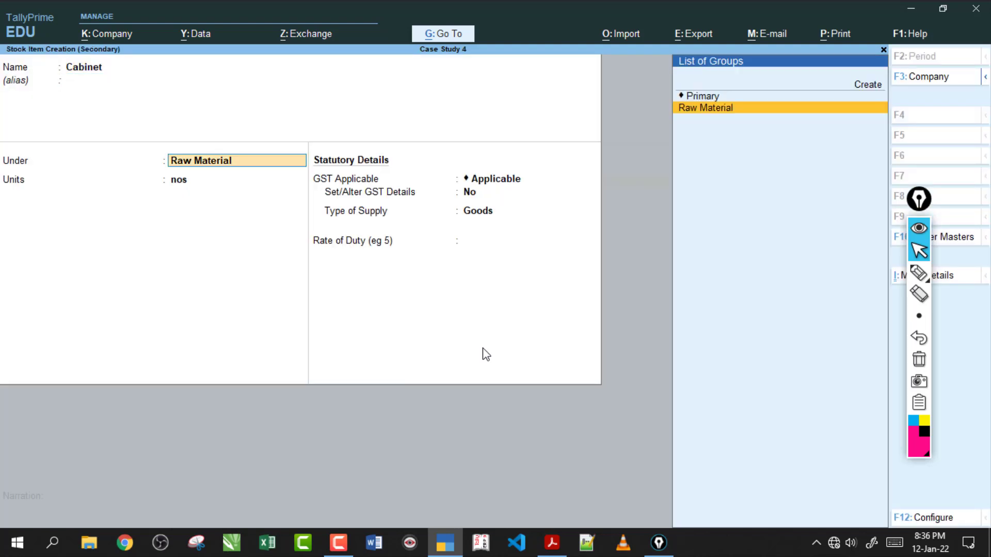
key(Return)
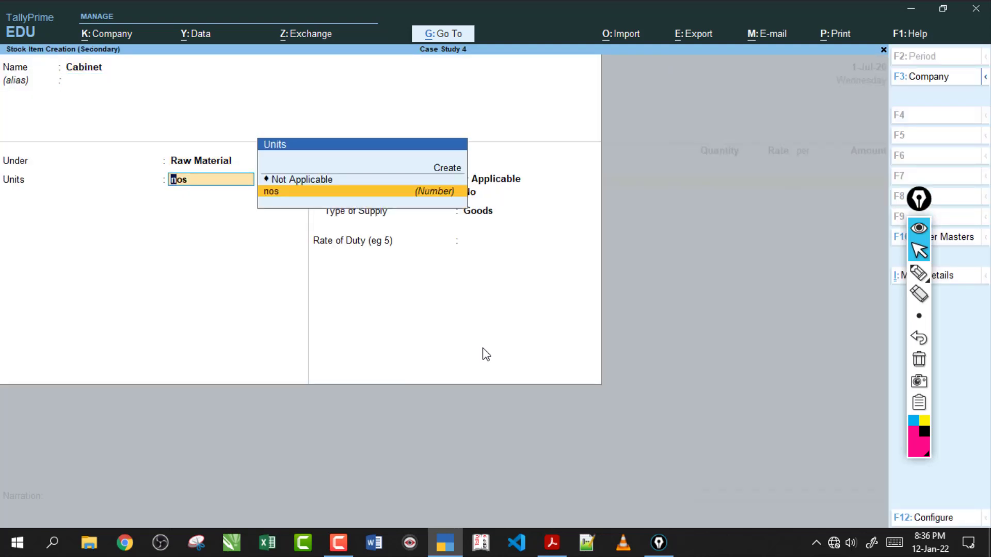
key(Return)
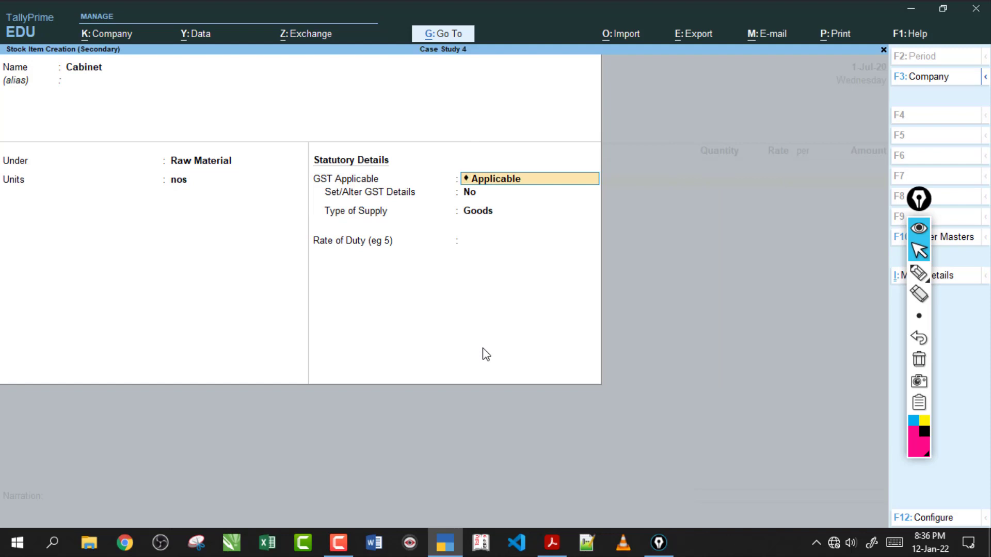
key(Return)
text(y)
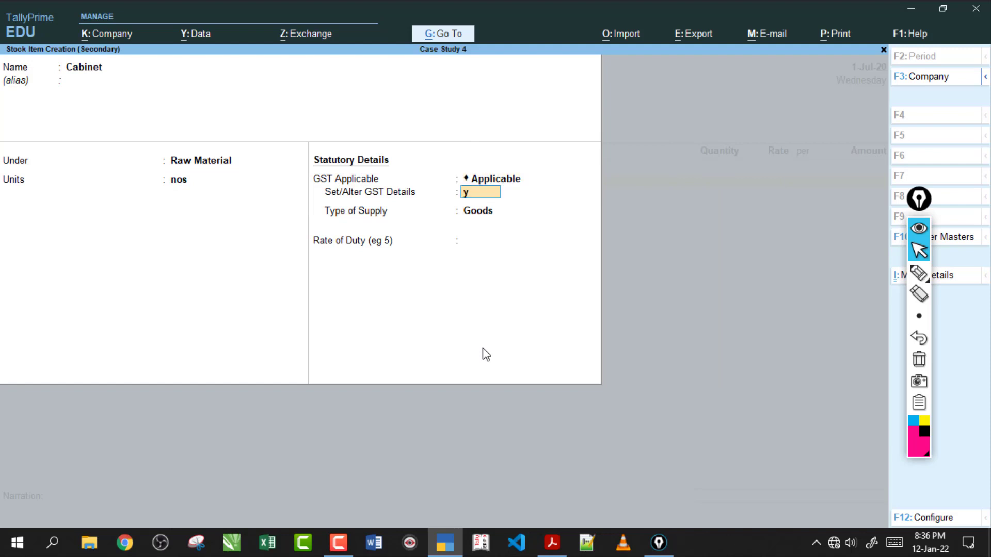
key(Return)
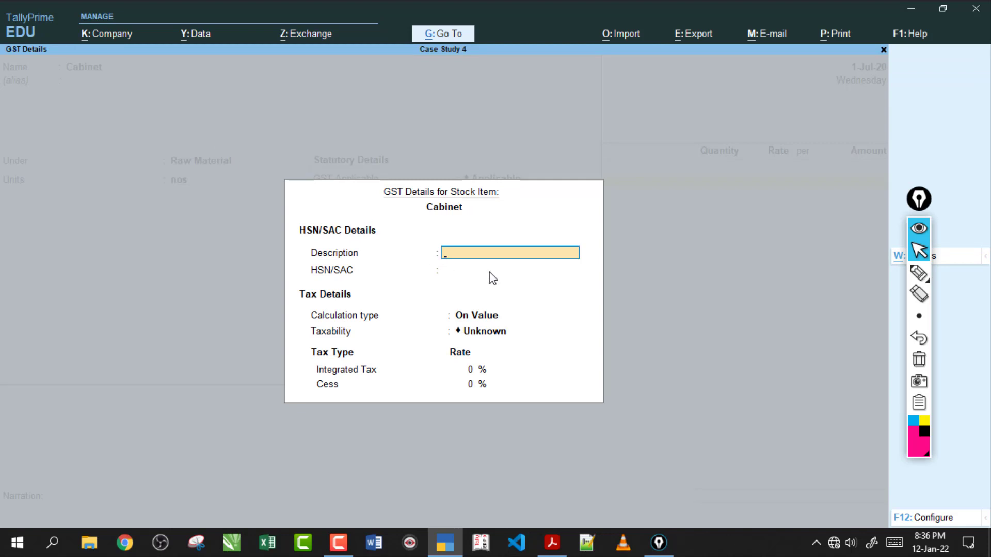
Step: Accept the GST details configuration with Allow HSN/SAC details set to Yes and all other options set to No
key(F12)
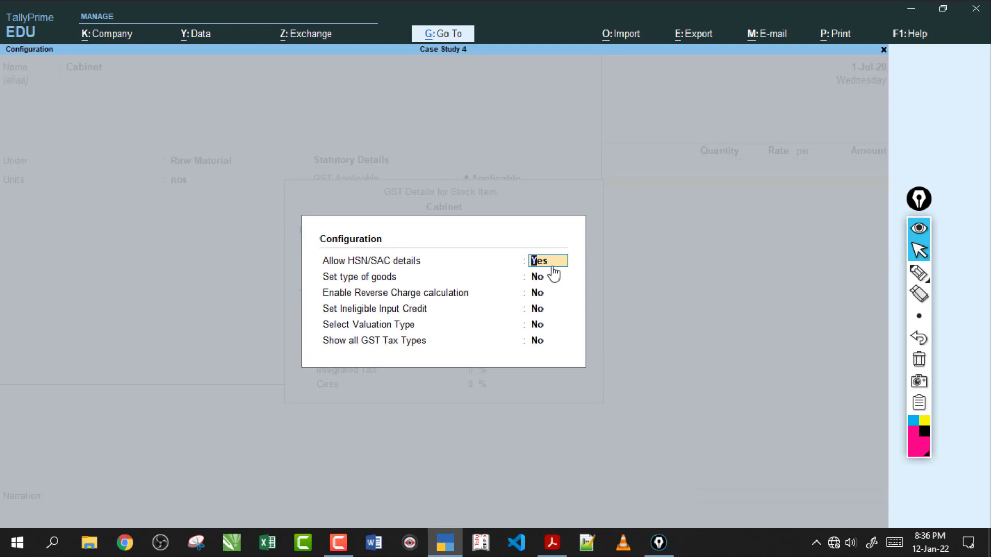
key(Return)
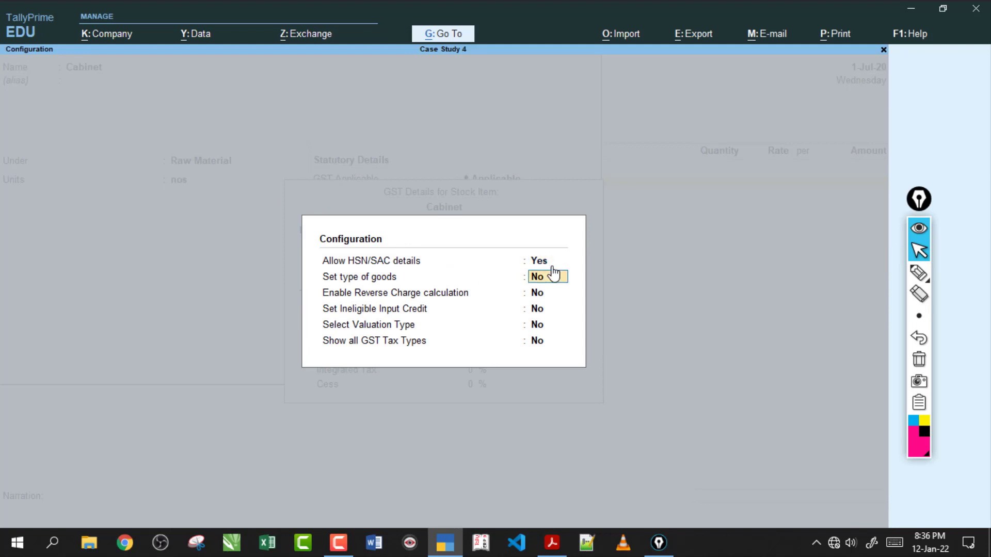
key(ctrl+a)
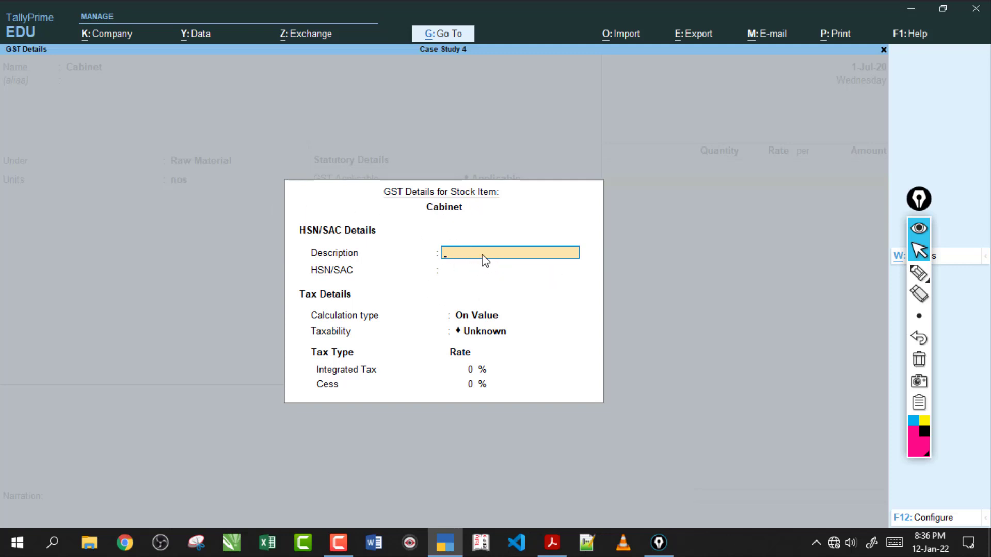
Step: Leave the description blank and set Cabinet's HSN/SAC to 84732900, consulting the case study PDF
key(Return)
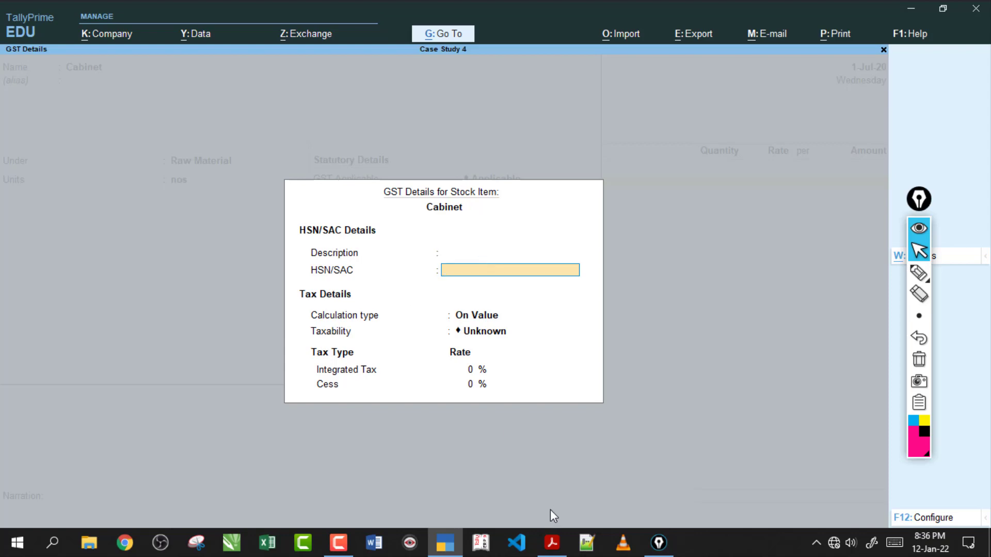
click(551, 542)
click(552, 542)
text(84732900)
key(Return)
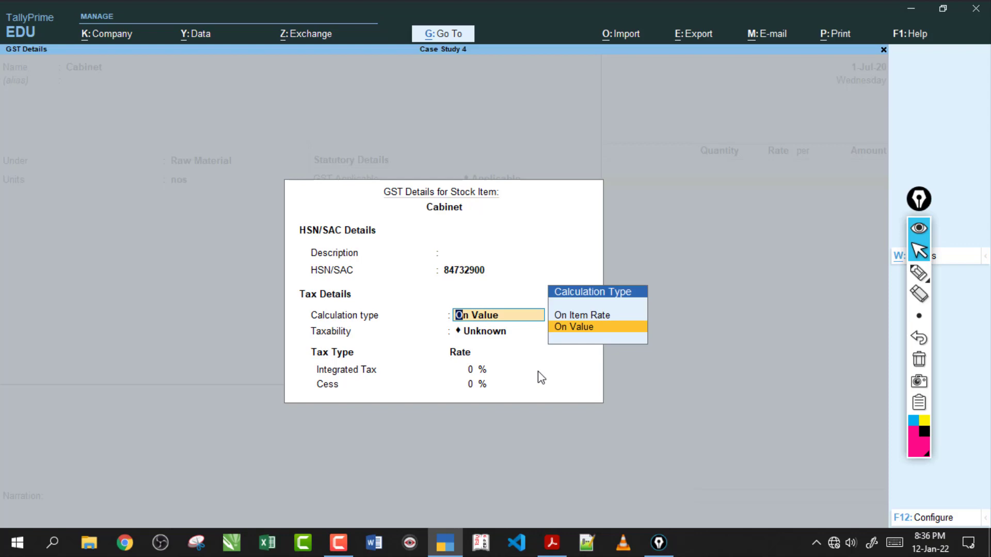
Step: Keep Cabinet's calculation type On Value, set taxability to Taxable, and enter the case study's 18% GST rate as Integrated Tax
key(Return)
key(Down)
key(Down)
key(Down)
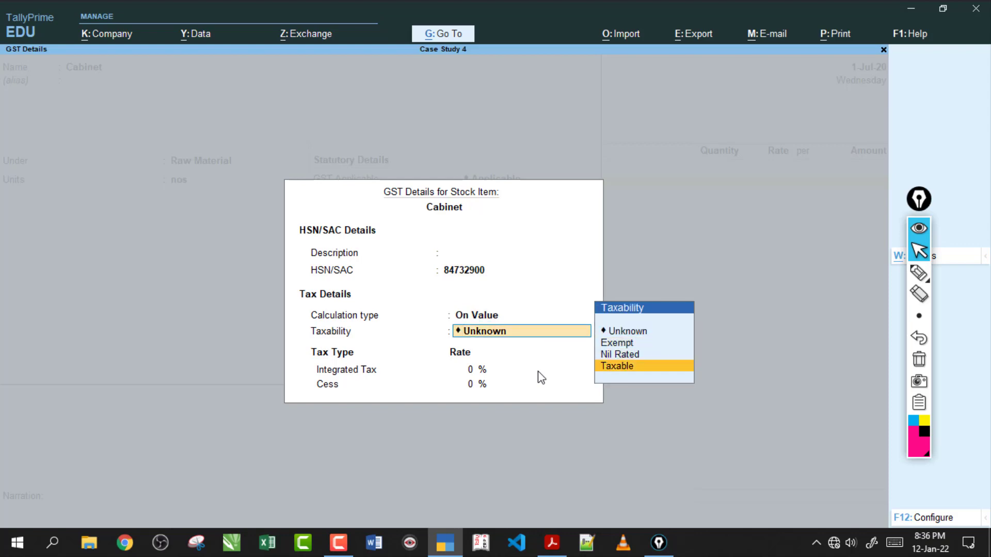
key(Return)
click(557, 549)
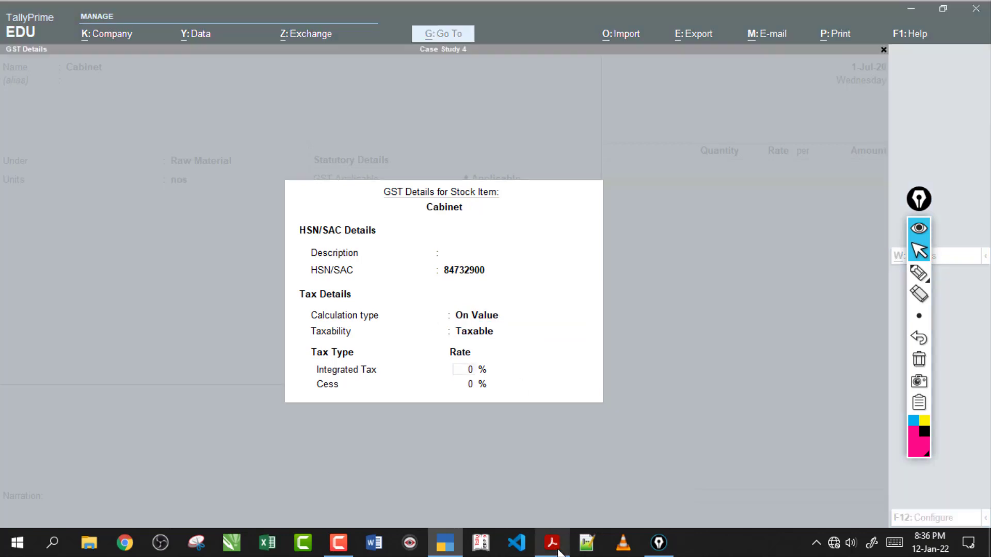
click(552, 547)
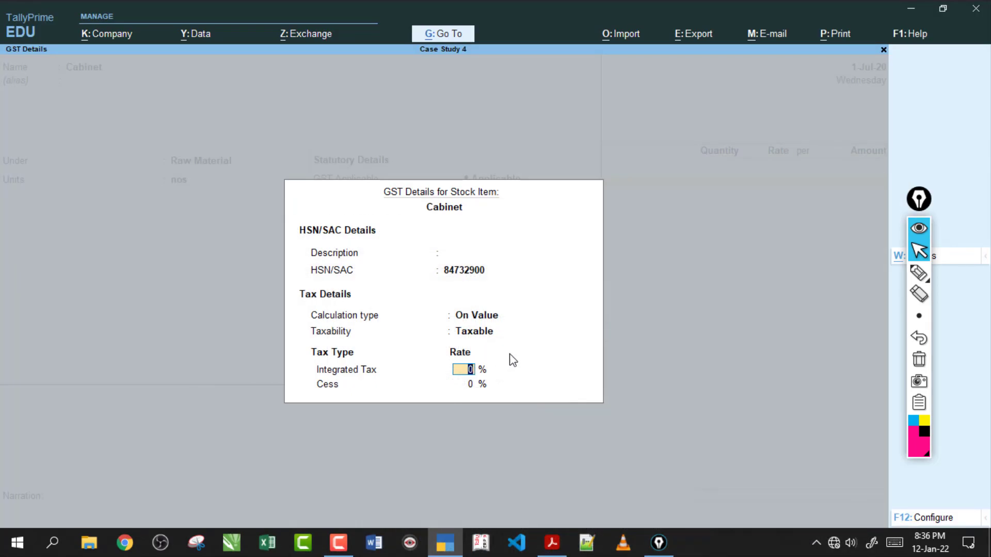
key(Return)
key(Return)
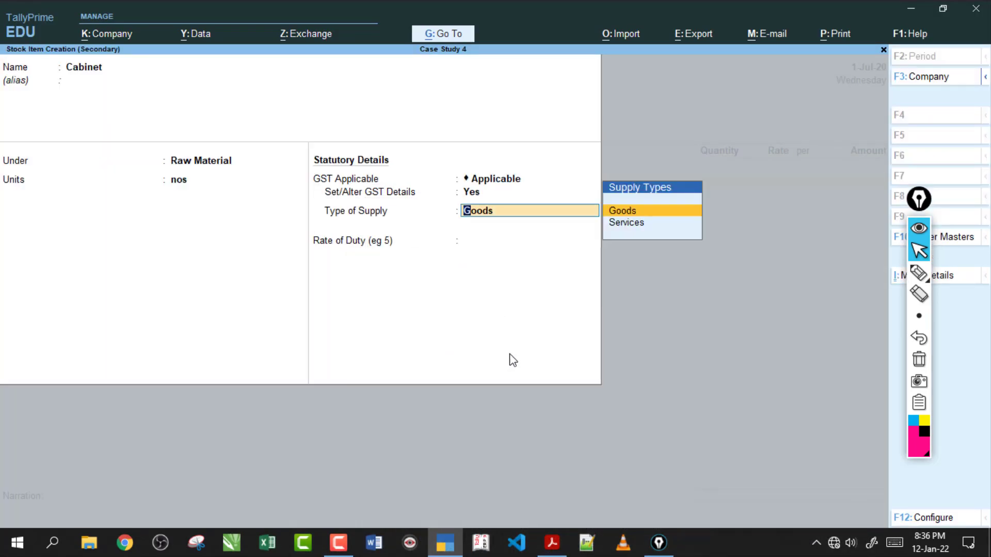
Step: Keep Goods as Cabinet's type of supply and 0 as its rate of duty, and save the stock item
key(Return)
key(Return)
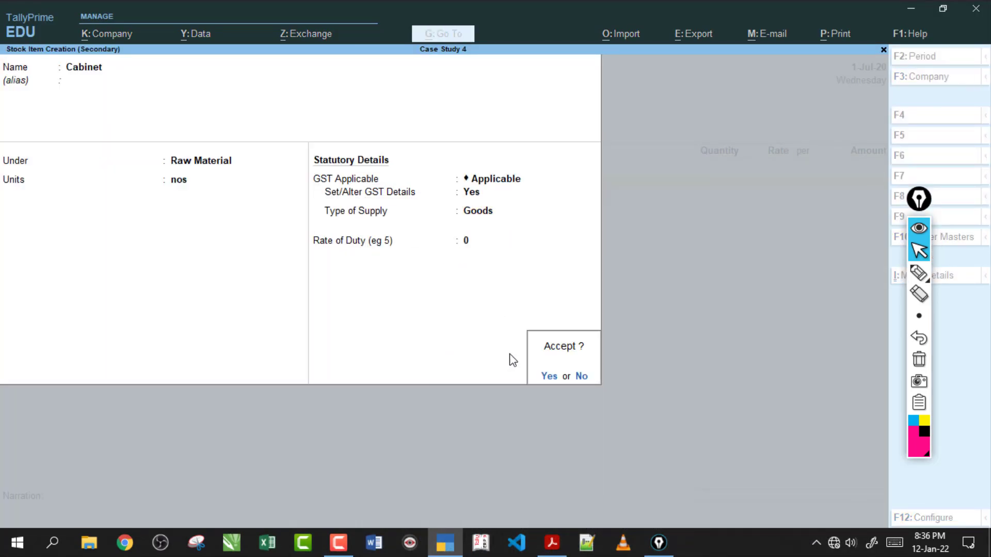
key(Return)
key(Return)
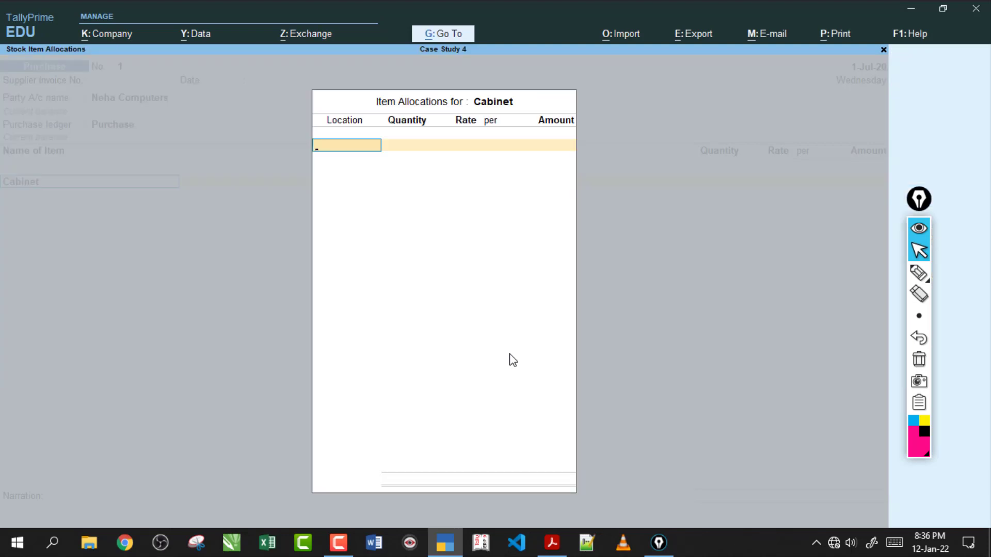
Step: Allocate 100 nos of Cabinet at a rate of 650 per nos to Raw Materials Godown, using the case study's figures
text(Ra)
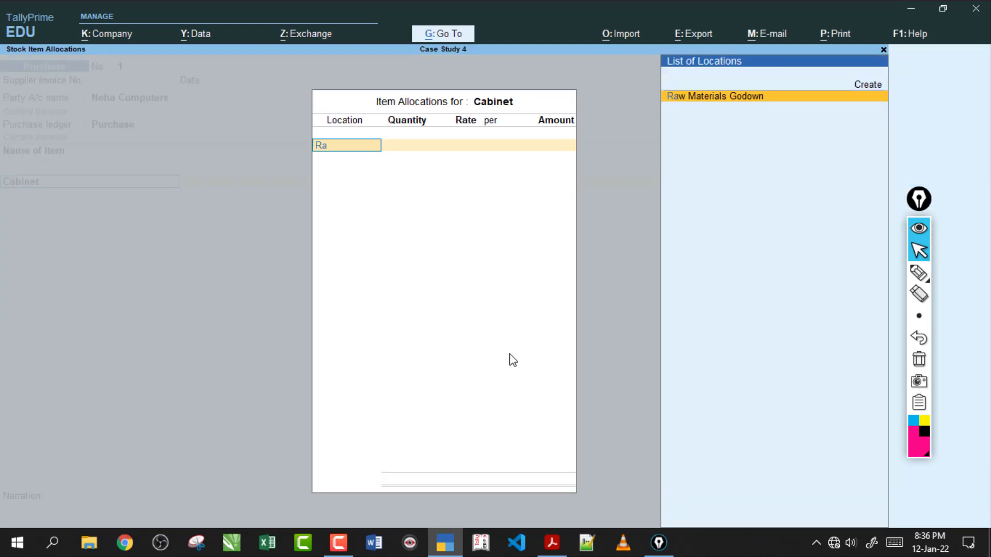
key(Return)
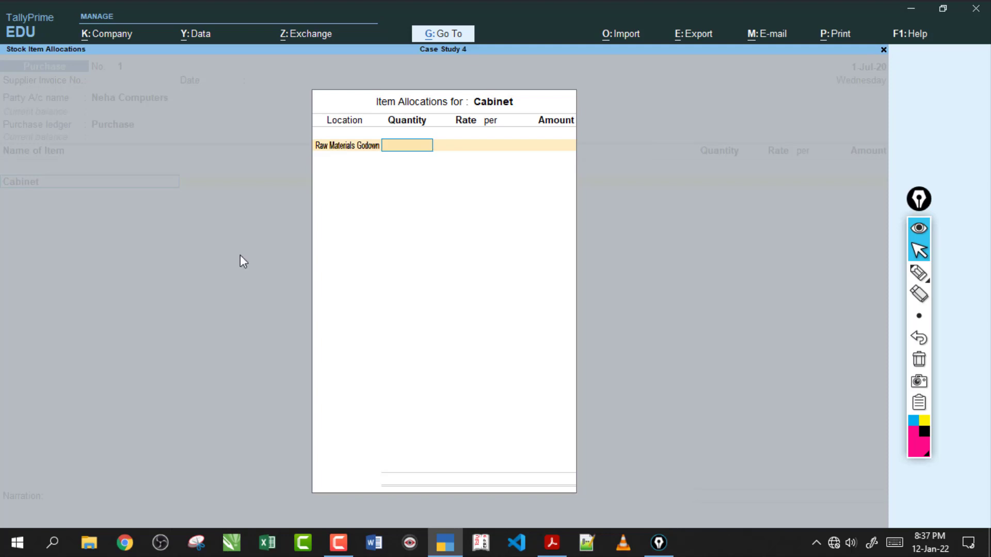
click(551, 542)
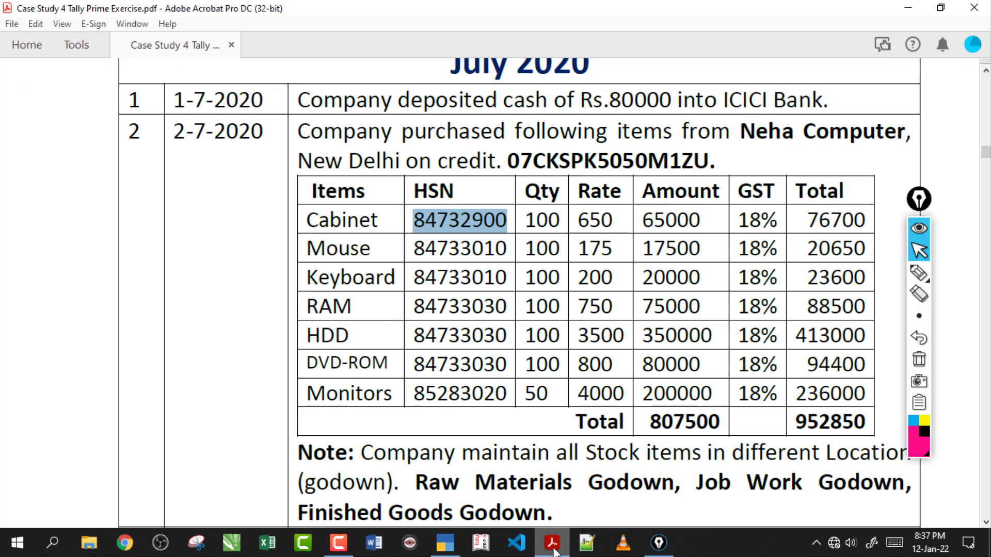
click(553, 548)
key(Return)
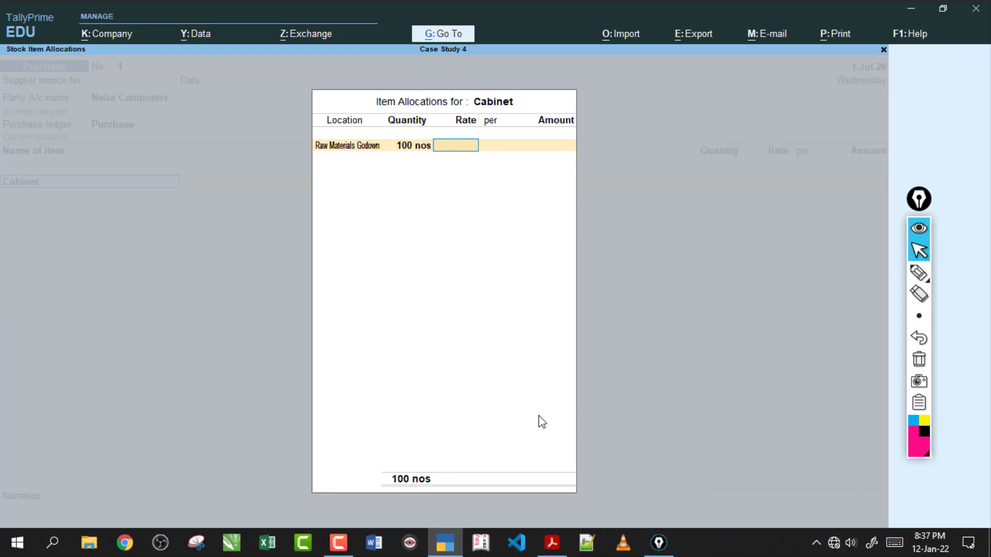
key(Return)
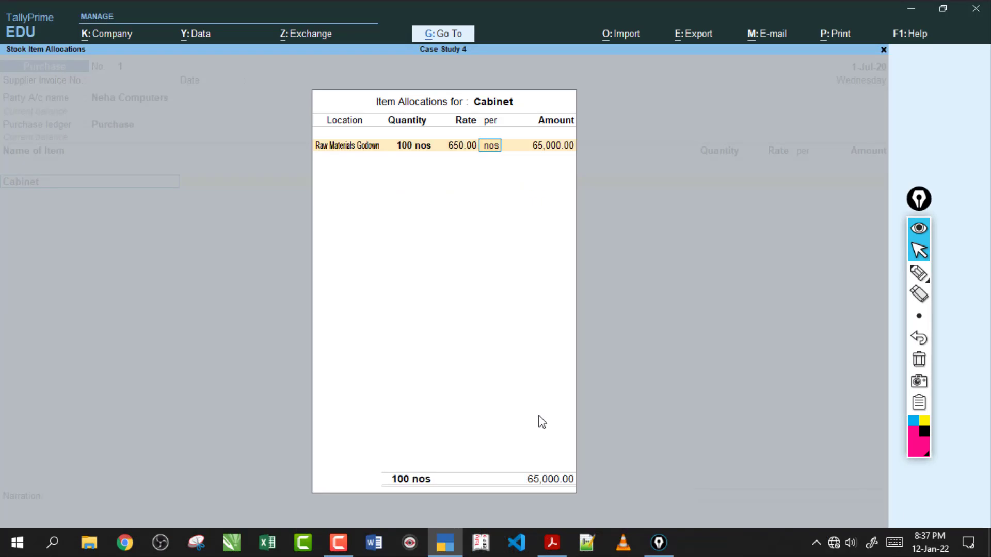
key(Return)
key(Return)
key(Return)
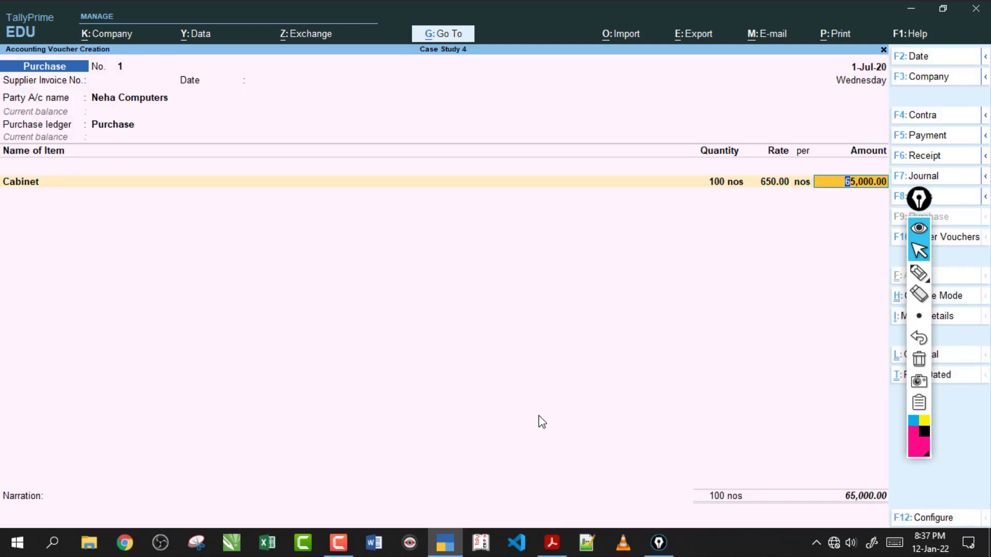
Step: Select Mouse's HSN code 84733010 and its item name in the case study PDF
click(551, 542)
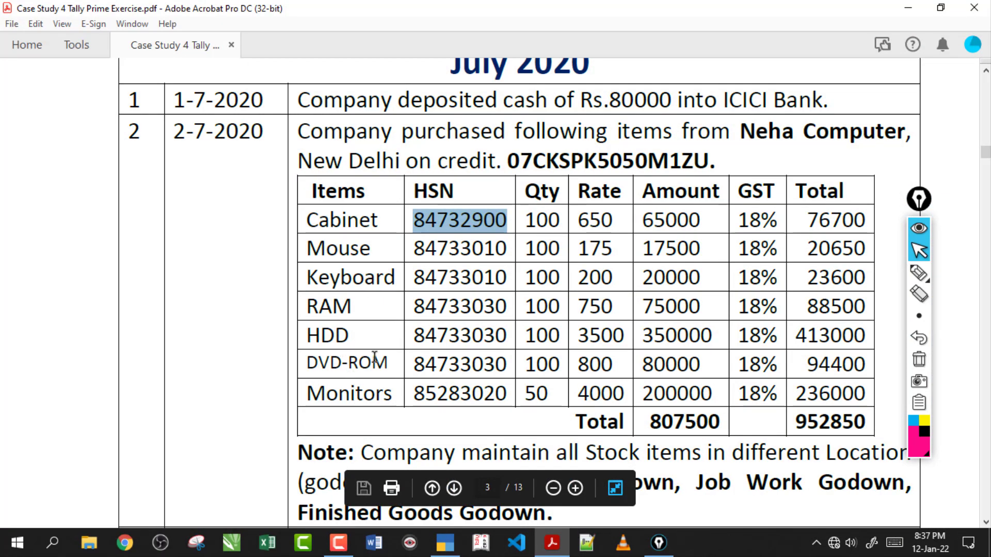
double_click(433, 253)
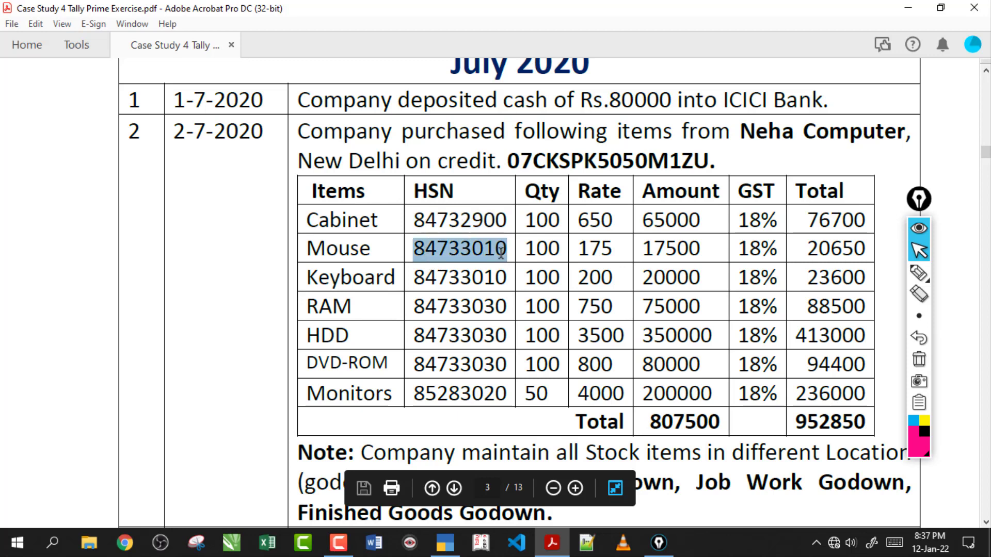
click(487, 253)
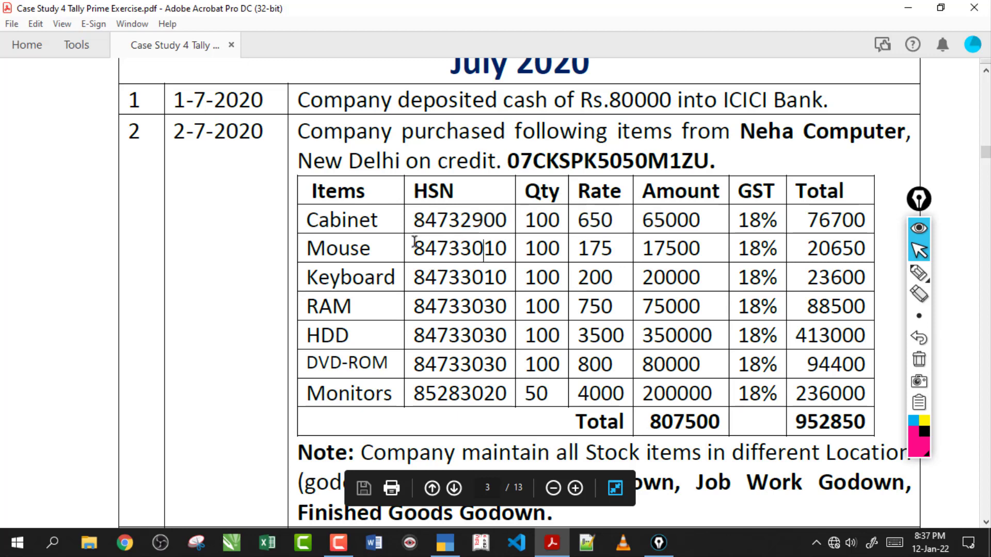
drag(372, 248, 306, 249)
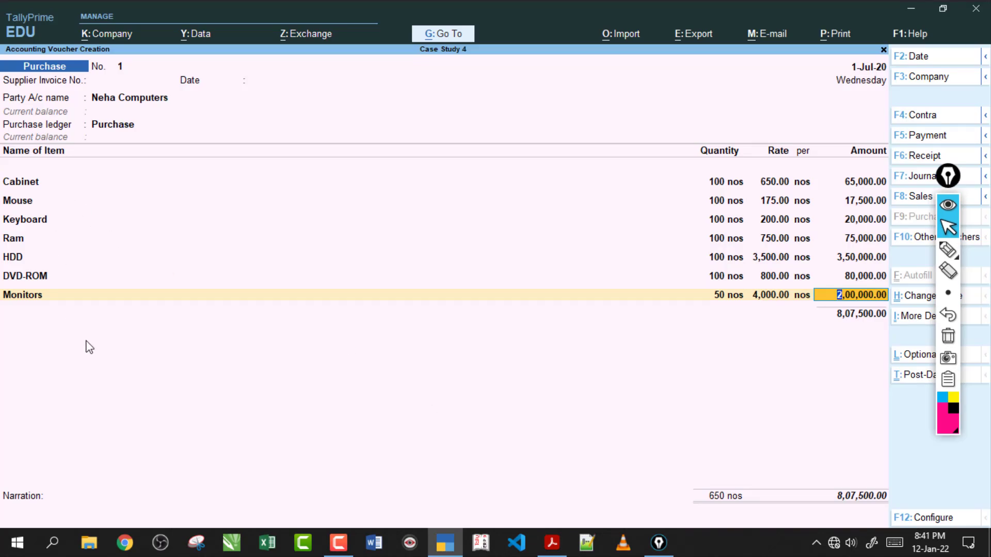
Step: Compare the entered stock items with the Neha Computer purchase table in the case study PDF and return to TallyPrime
click(553, 551)
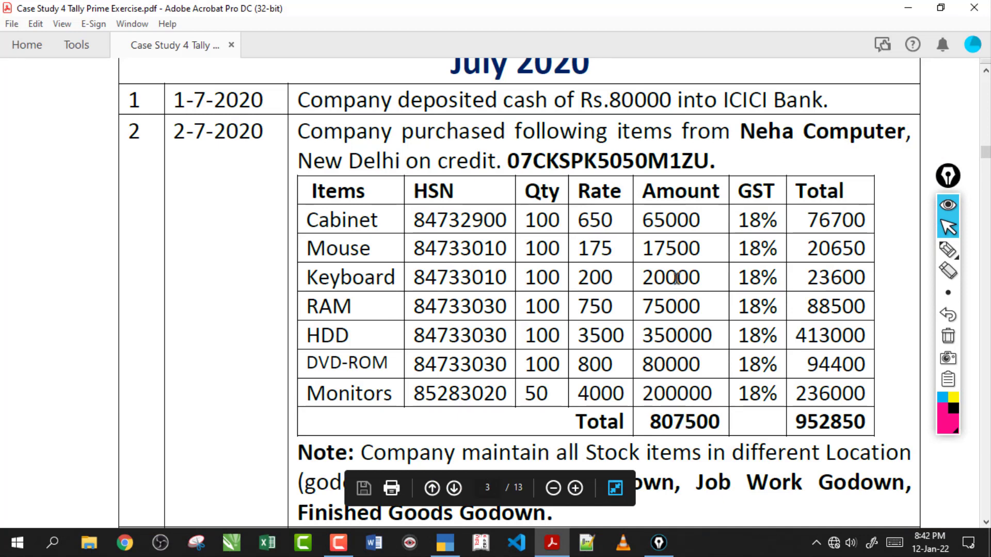
click(445, 543)
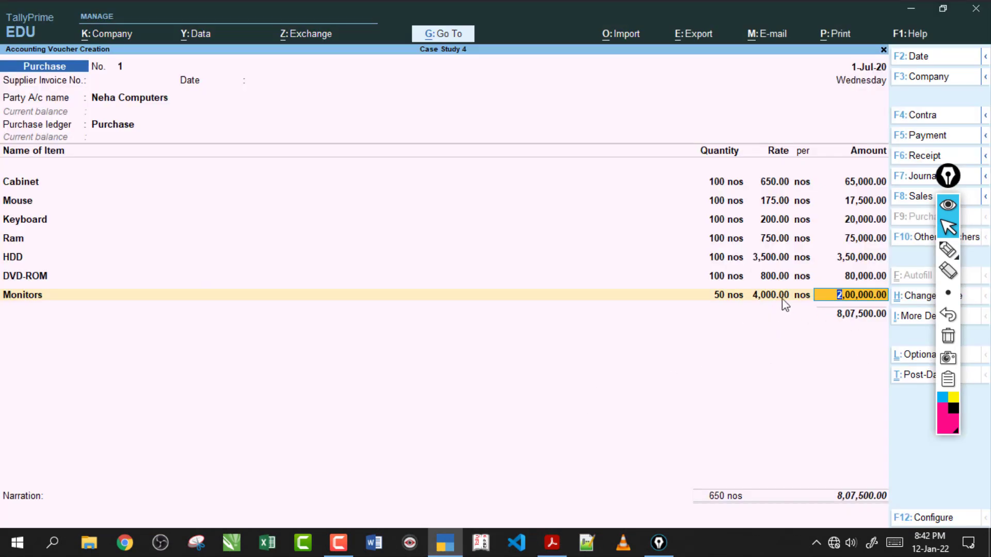
click(947, 250)
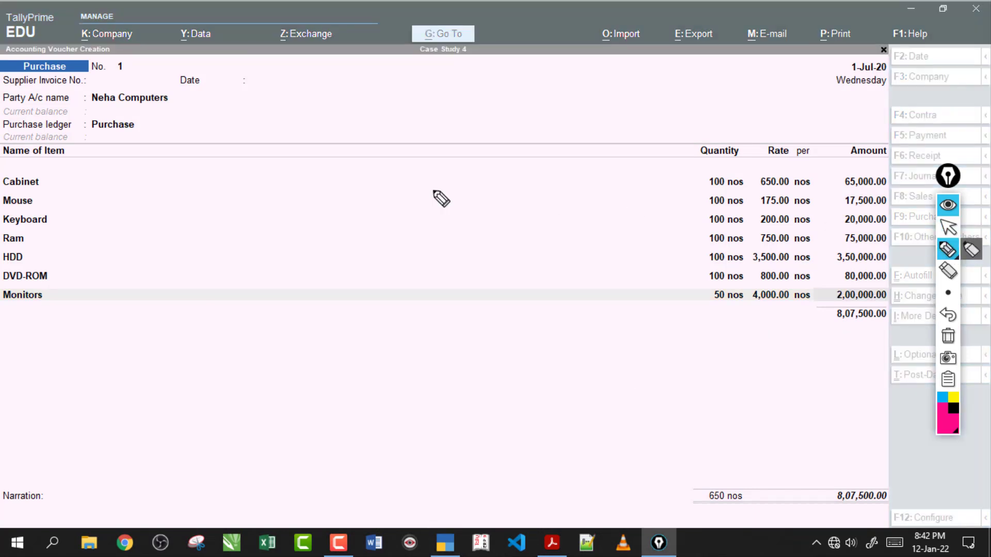
drag(87, 181, 111, 298)
drag(168, 252, 211, 251)
mouse_move(201, 227)
mouse_down()
mouse_move(199, 264)
mouse_move(340, 223)
mouse_up()
drag(224, 281, 345, 264)
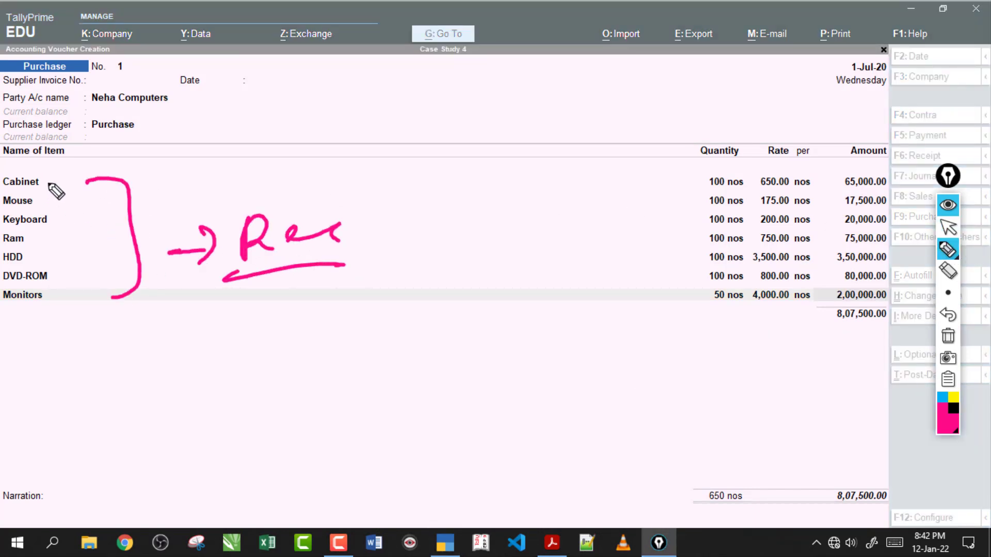
drag(42, 185, 91, 161)
drag(48, 212, 85, 192)
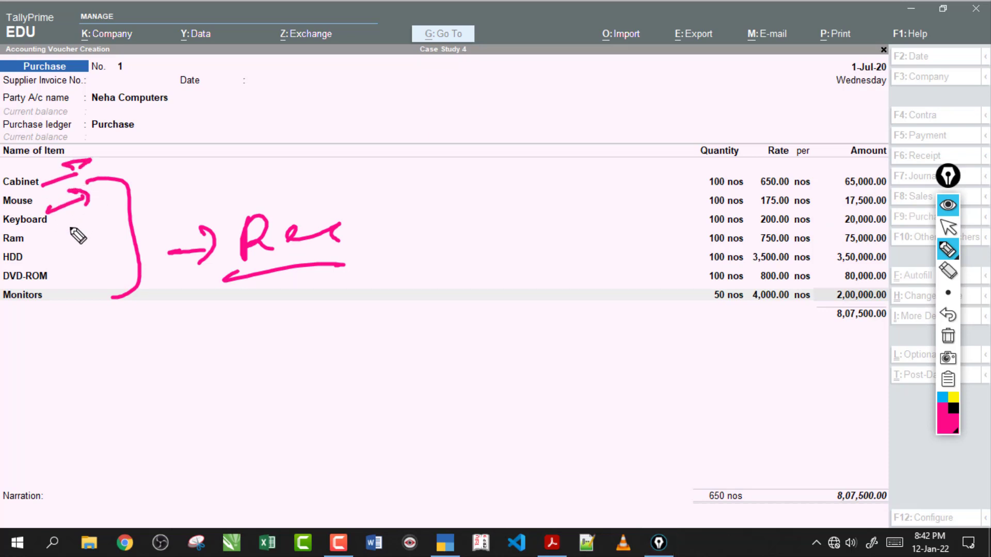
mouse_move(52, 245)
mouse_down()
mouse_move(90, 232)
mouse_move(78, 255)
mouse_up()
mouse_move(53, 276)
mouse_down()
mouse_move(85, 263)
mouse_move(77, 287)
mouse_move(91, 292)
mouse_up()
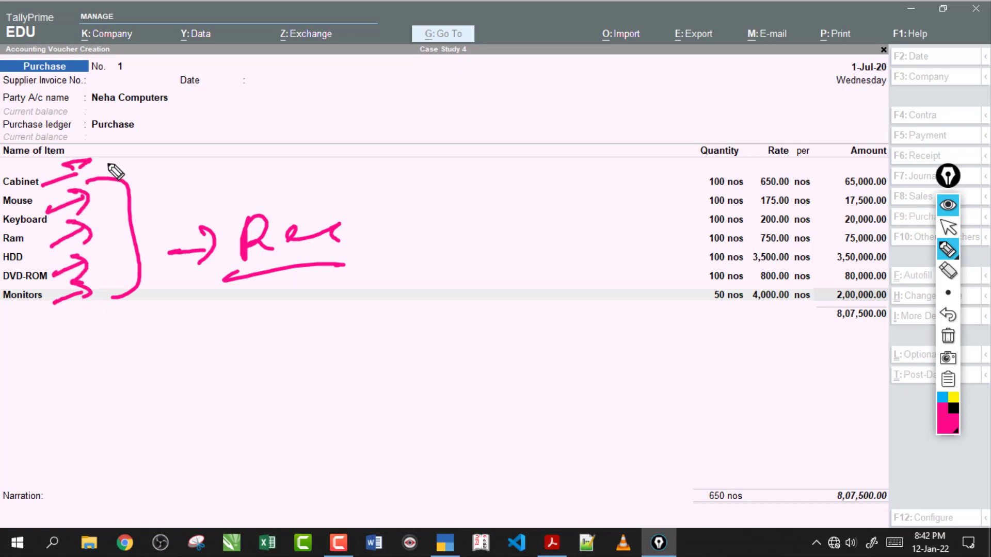
mouse_move(110, 142)
mouse_down()
mouse_move(112, 173)
mouse_move(147, 157)
mouse_up()
drag(175, 150, 181, 145)
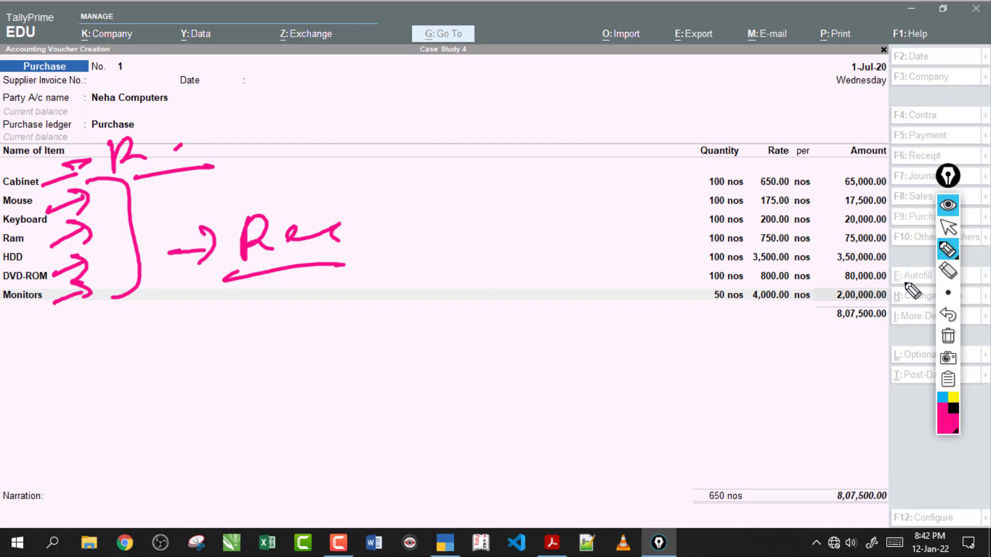
click(948, 336)
click(948, 227)
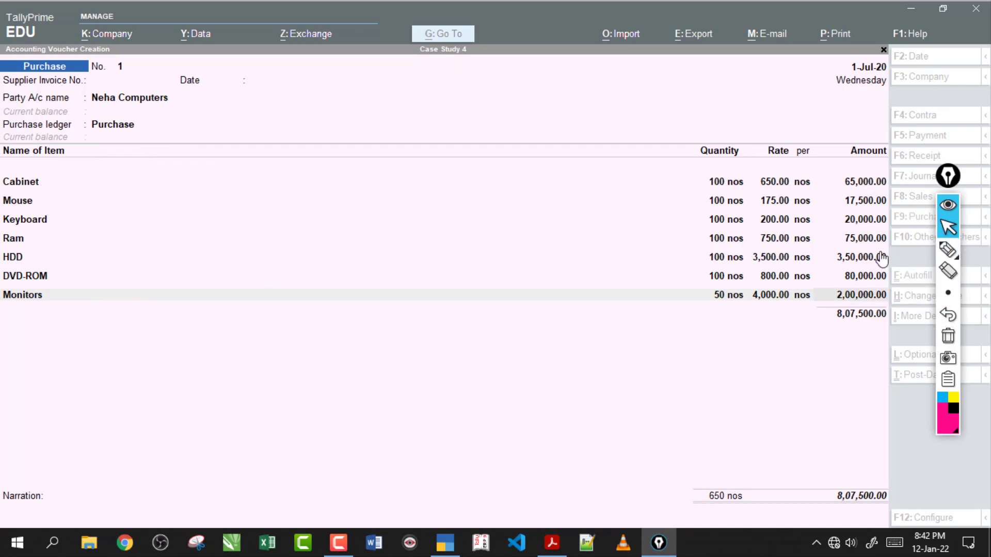
Step: Confirm the Monitors line's amount and start a new ledger named Cgst from the purchase voucher
click(847, 299)
key(Return)
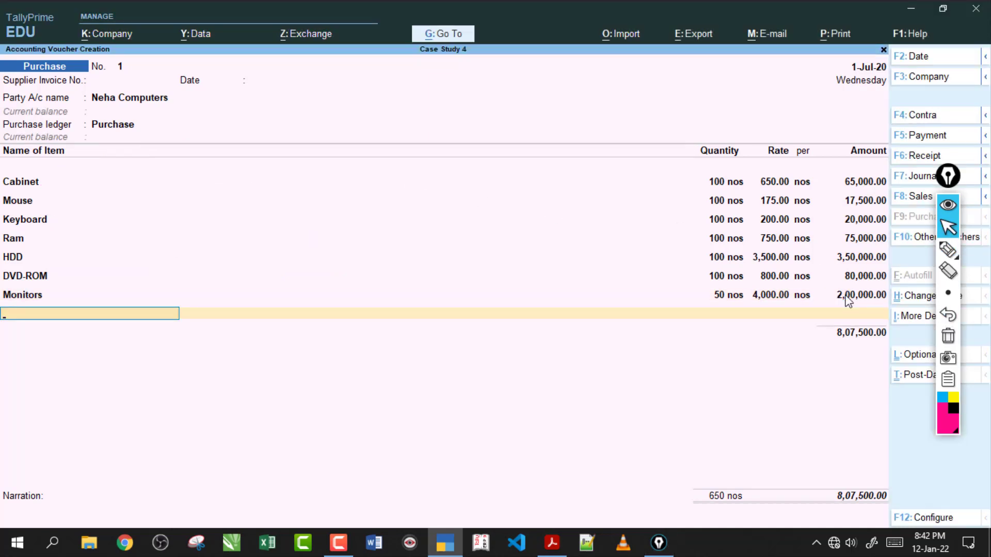
key(alt+c)
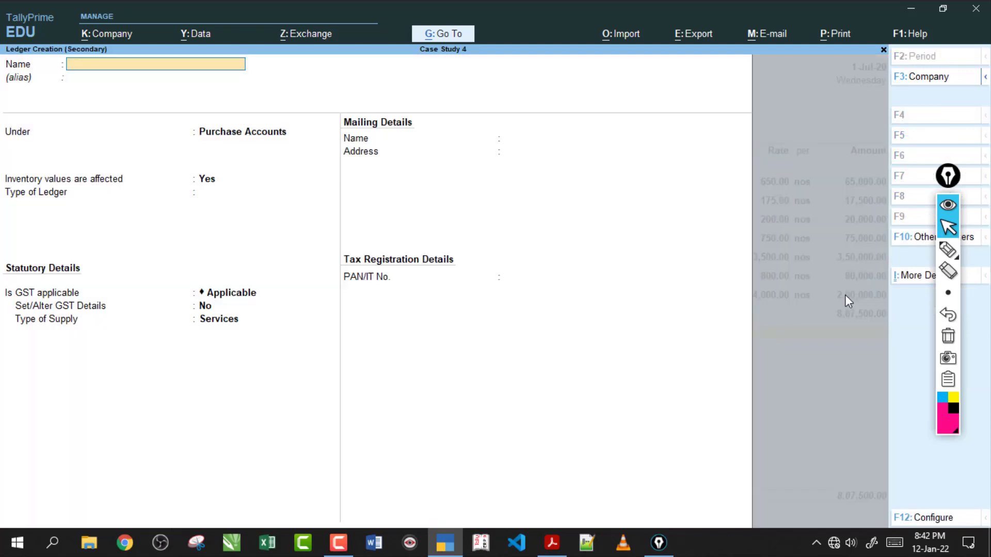
text(Cgst)
key(Return)
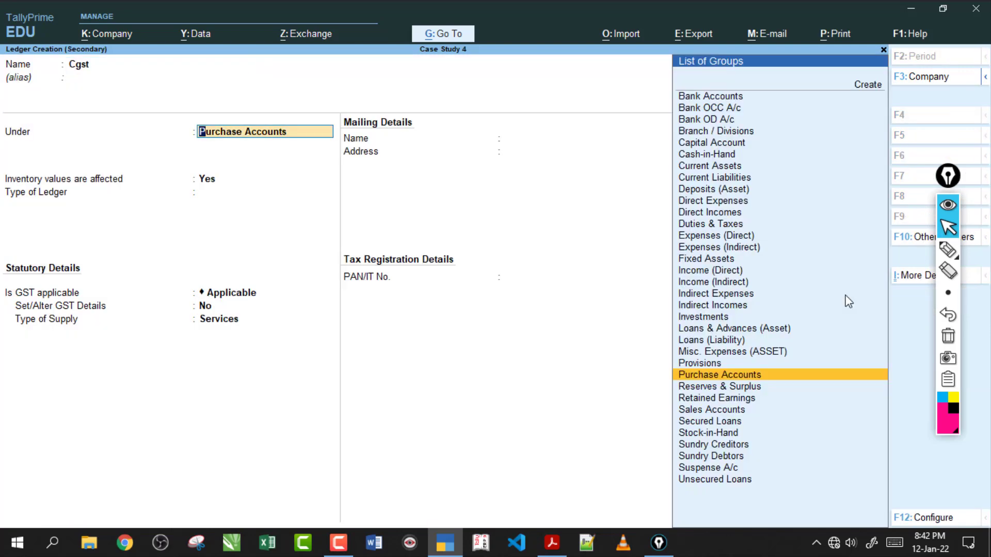
Step: Place the Cgst ledger under Duties & Taxes and set its type of duty/tax to GST
text(D)
key(Down)
key(Down)
key(Down)
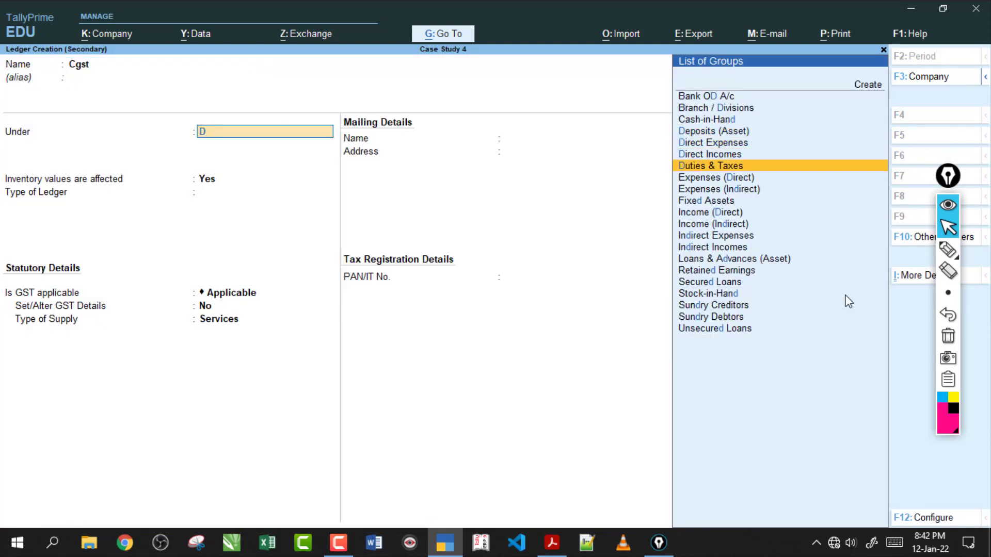
key(Return)
key(Up)
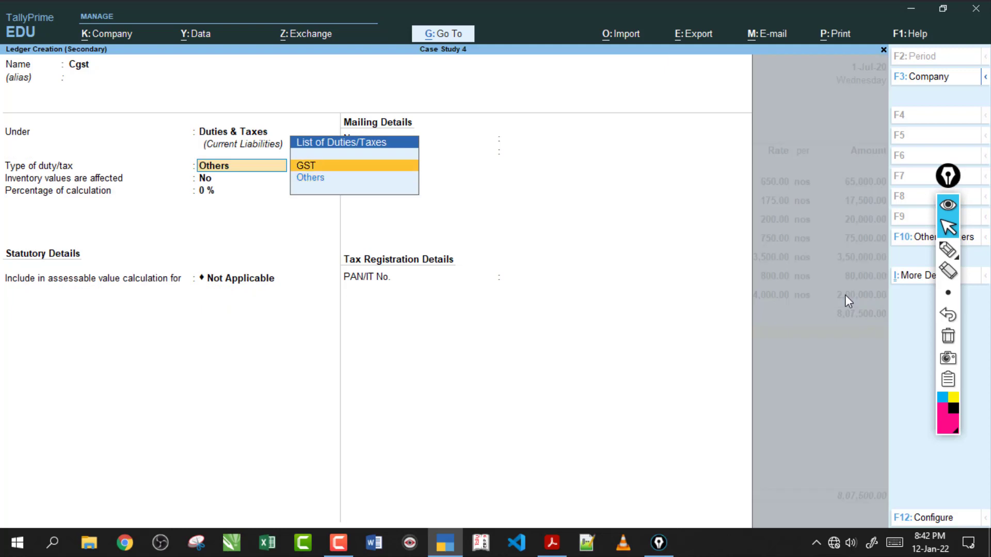
key(Return)
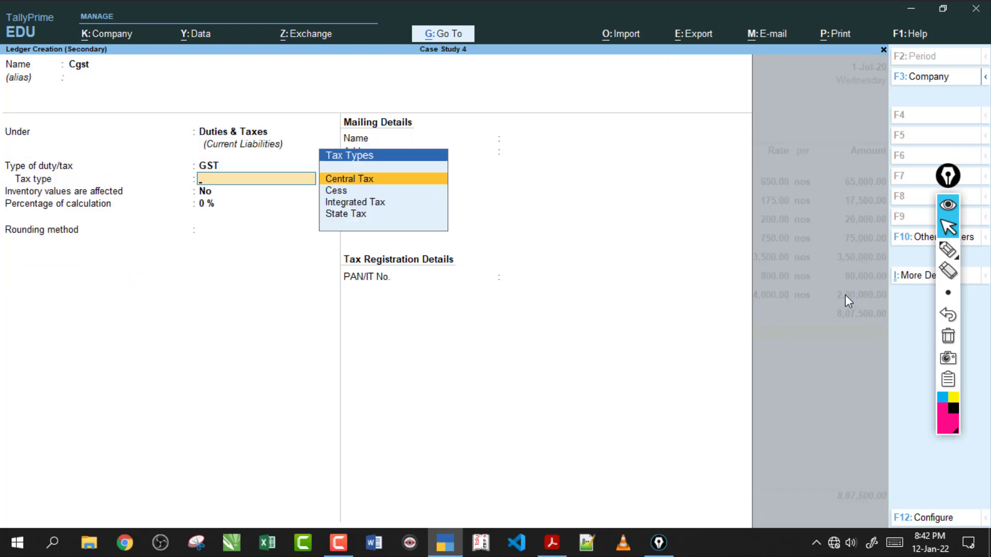
Step: Save the Cgst ledger with Central Tax as its tax type and no rounding, and accept its line in the purchase voucher
key(Return)
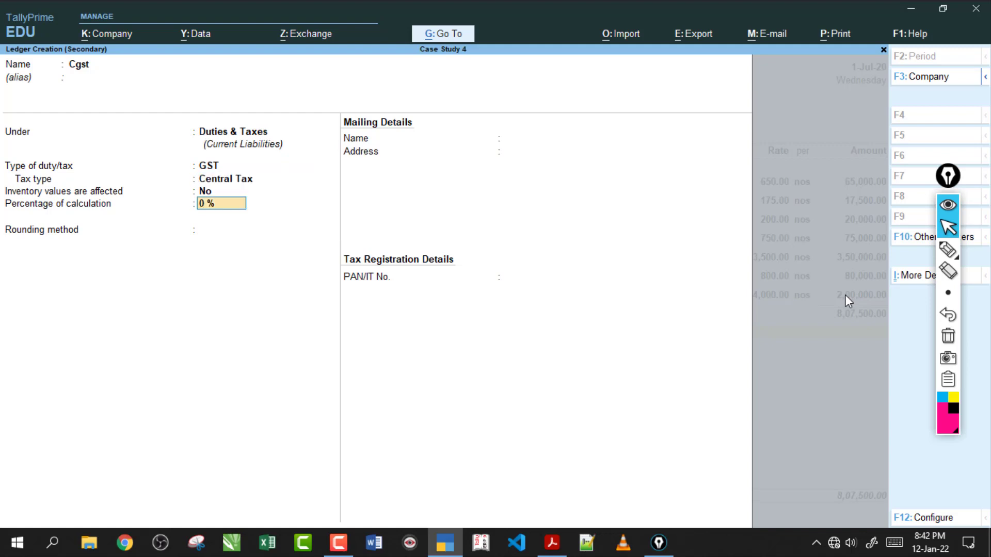
key(Return)
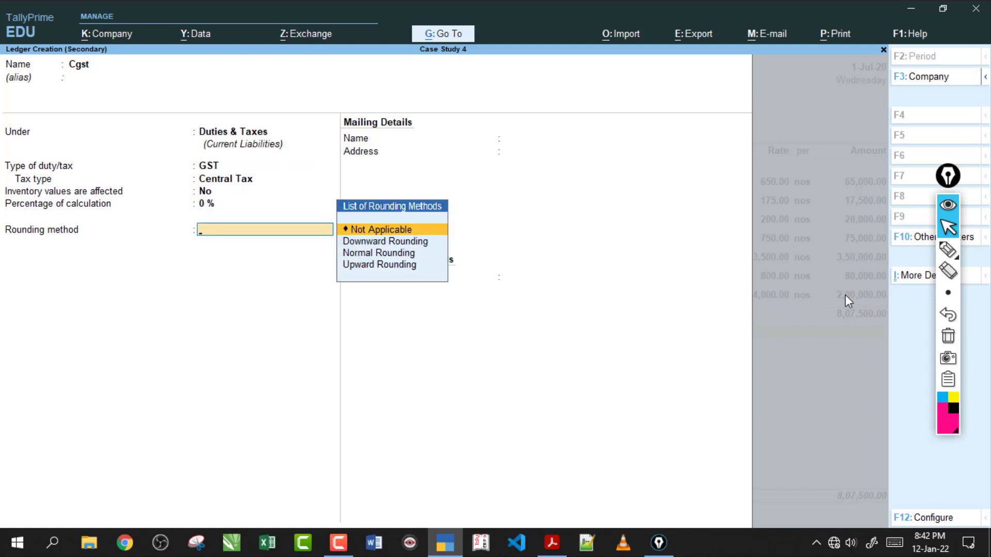
key(Return)
key(Return)
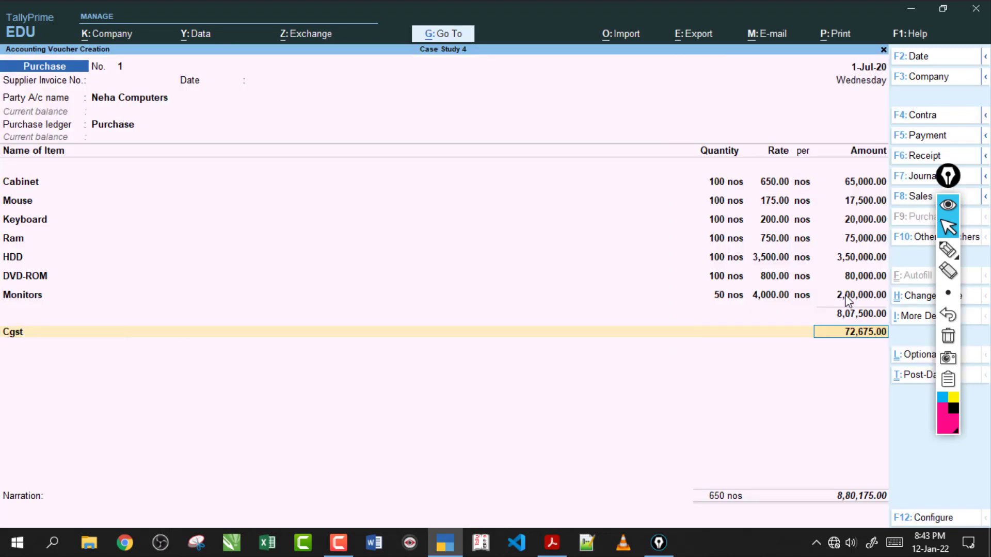
key(Return)
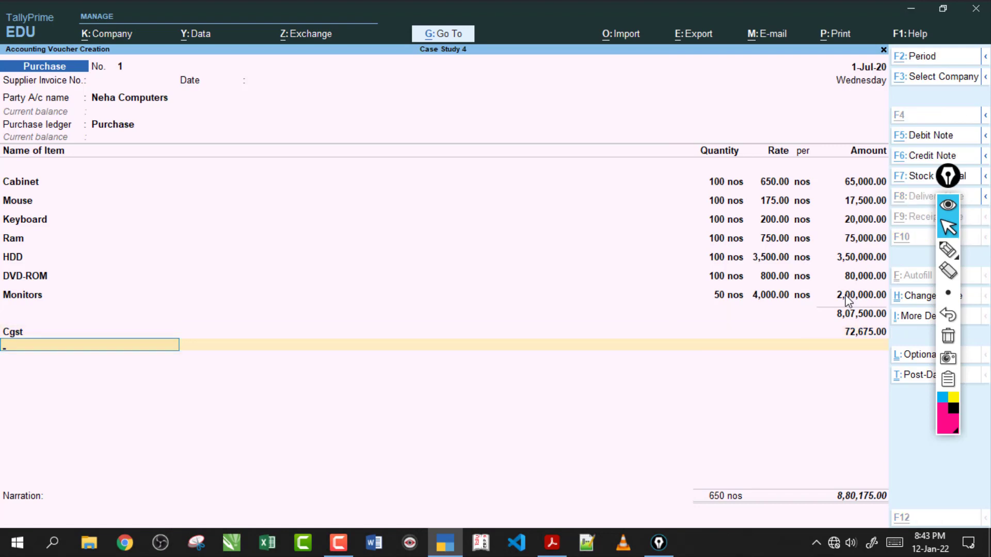
Step: Start a new ledger named Sgst under Duties & Taxes with GST as its type of duty/tax
key(alt+c)
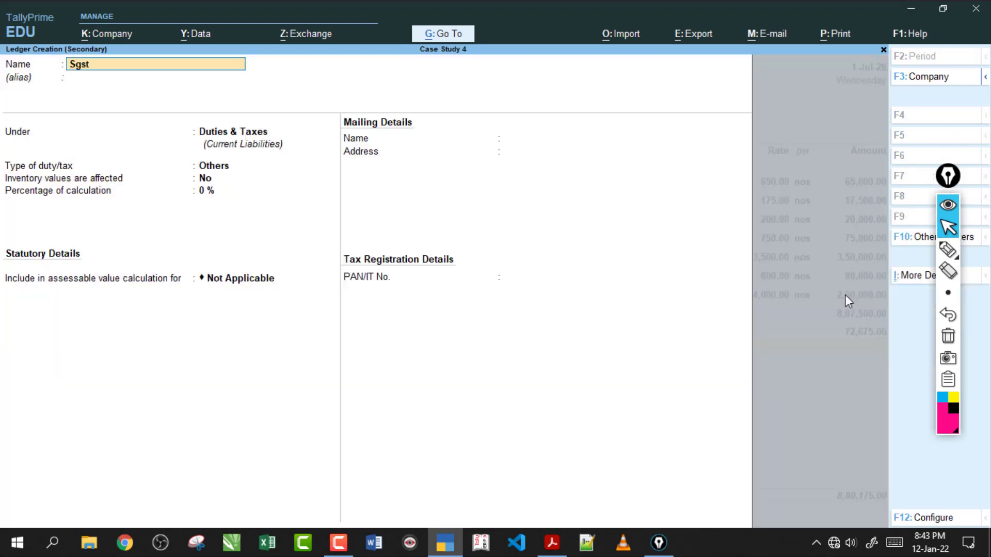
key(Return)
key(Return)
key(Return)
key(Up)
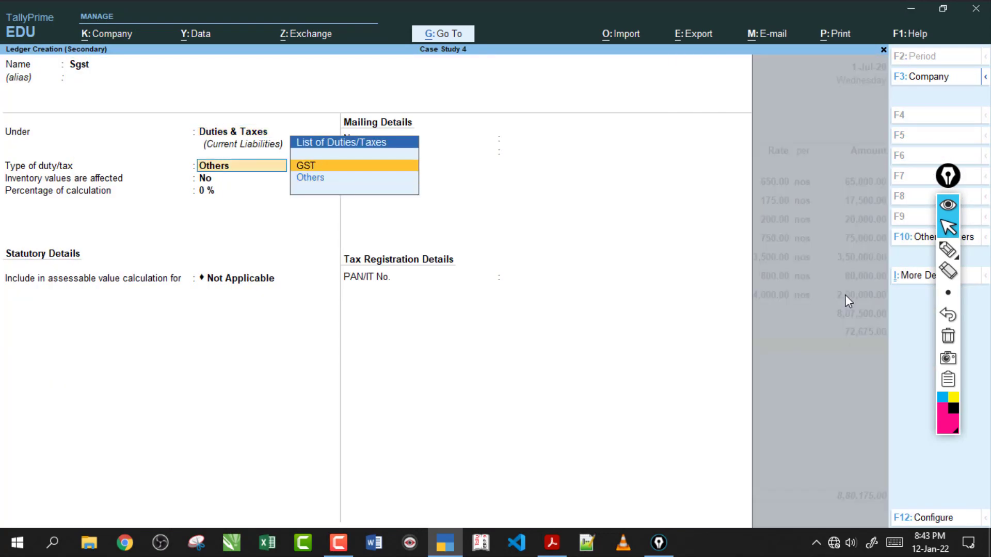
key(Return)
Step: Save the Sgst ledger with State Tax as its tax type and add it to the purchase voucher
key(Down)
key(Down)
key(Down)
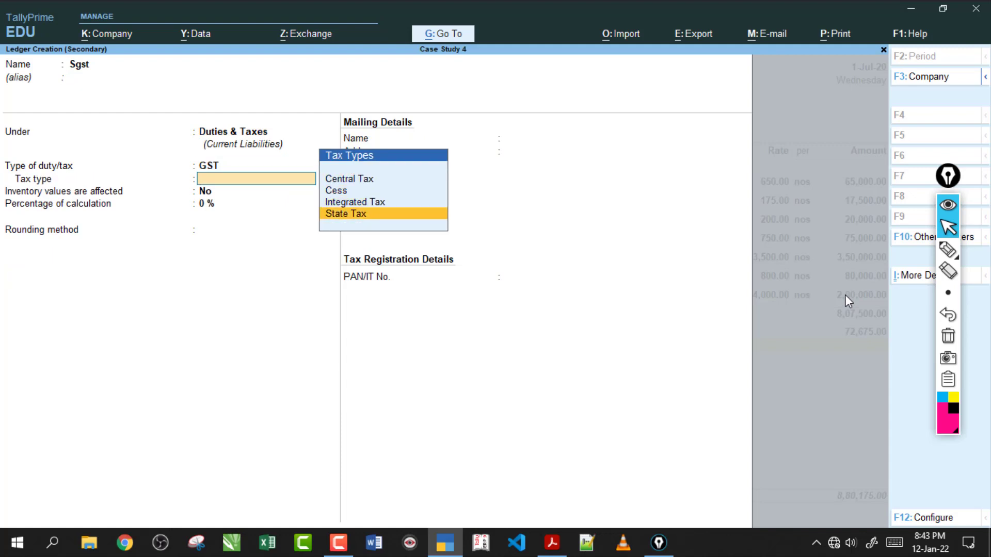
key(Return)
key(Return)
key(Return)
key(Return)
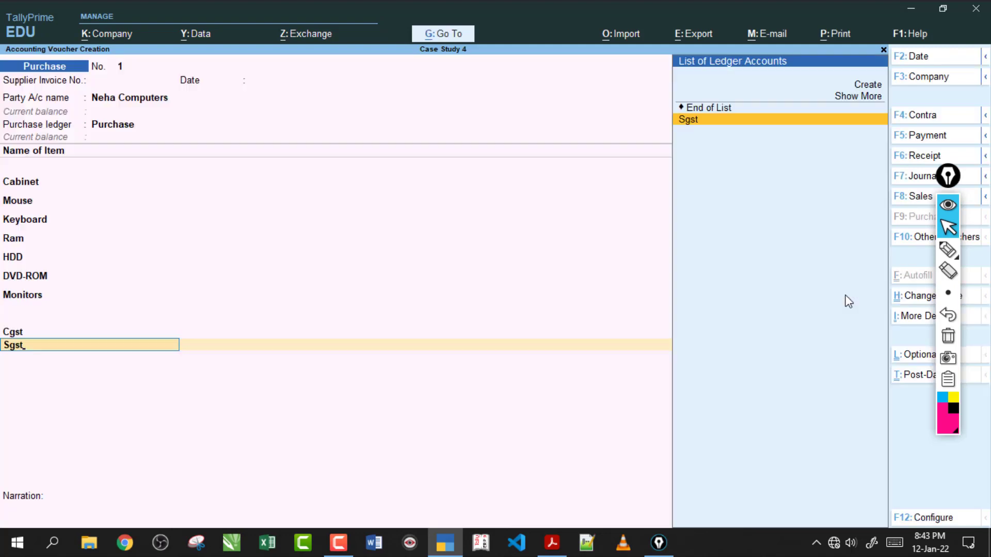
key(Return)
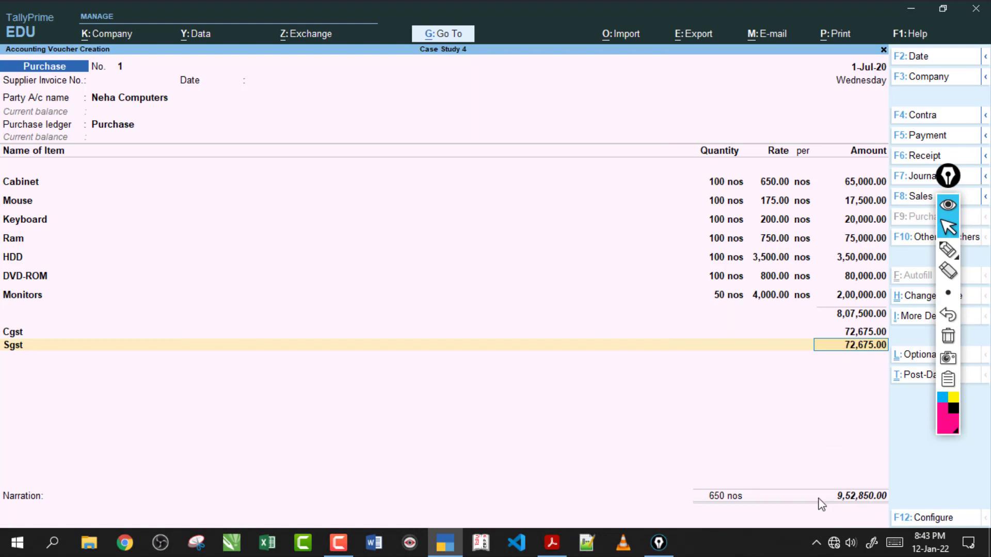
Step: Check the voucher total against the case study PDF and save the purchase with bill reference New Ref 1 for Neha Computers
click(551, 543)
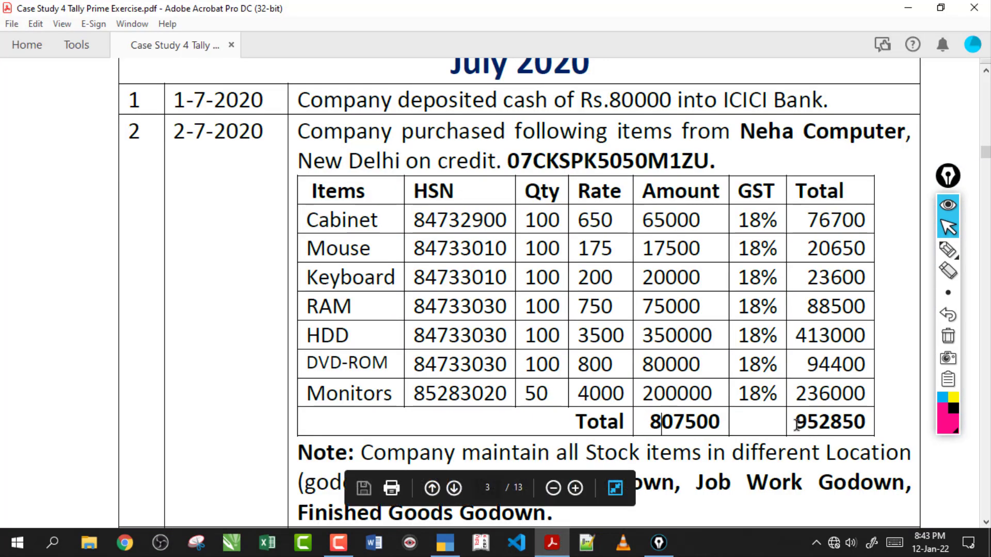
key(alt+Tab)
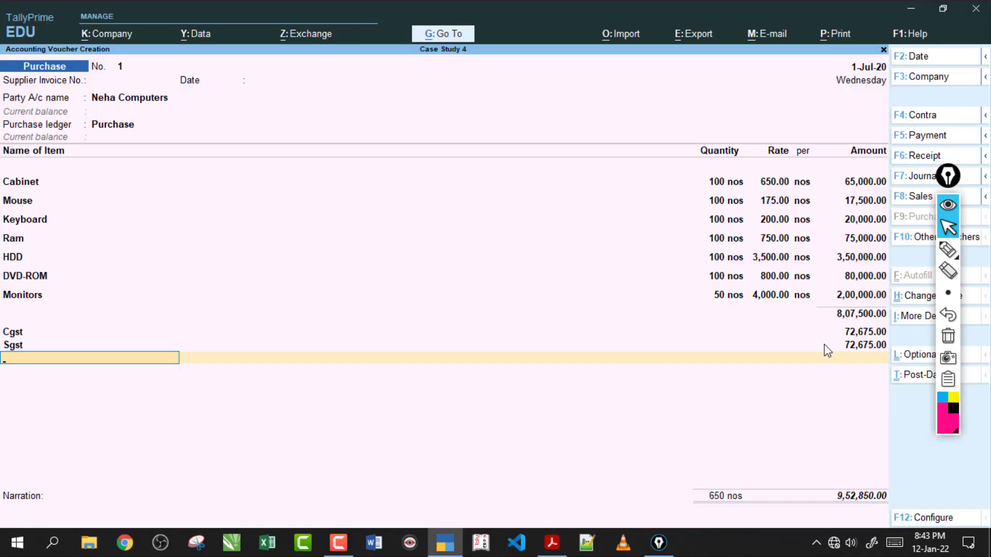
key(Return)
key(Return)
key(Return)
key(Return)
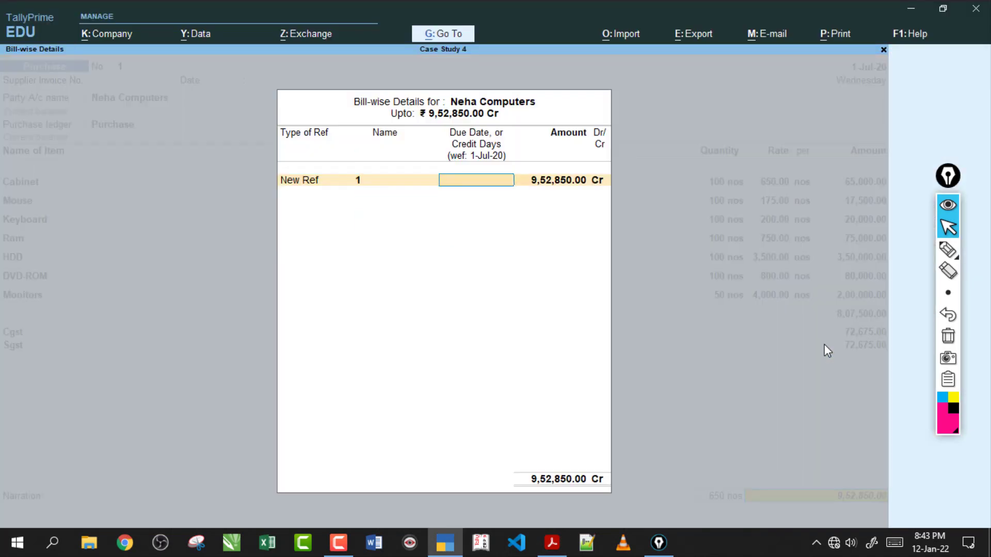
key(Return)
key(Return)
key(Return)
key(Return)
key(Return)
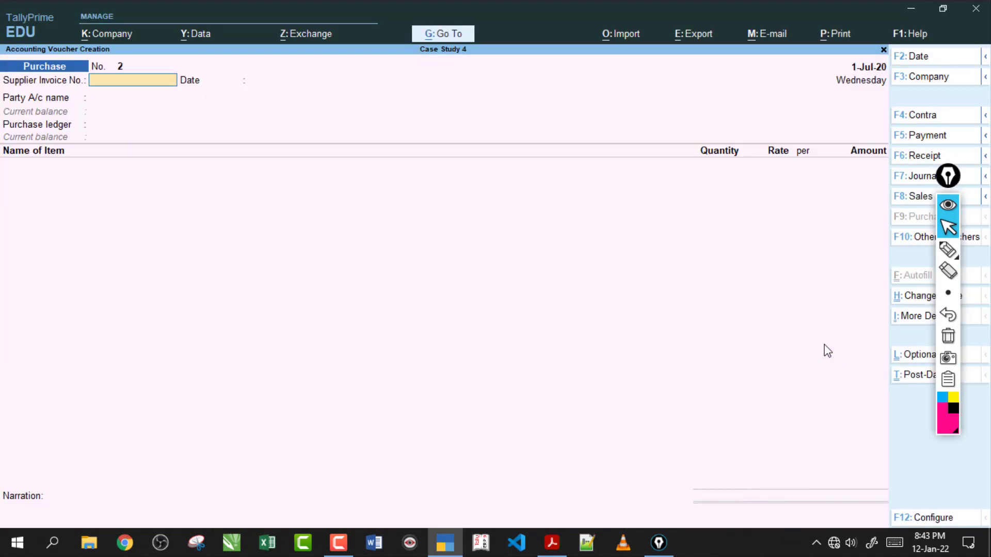
Step: Look through the July 2020 transactions that follow the Neha Computer purchase in the case study PDF
click(551, 542)
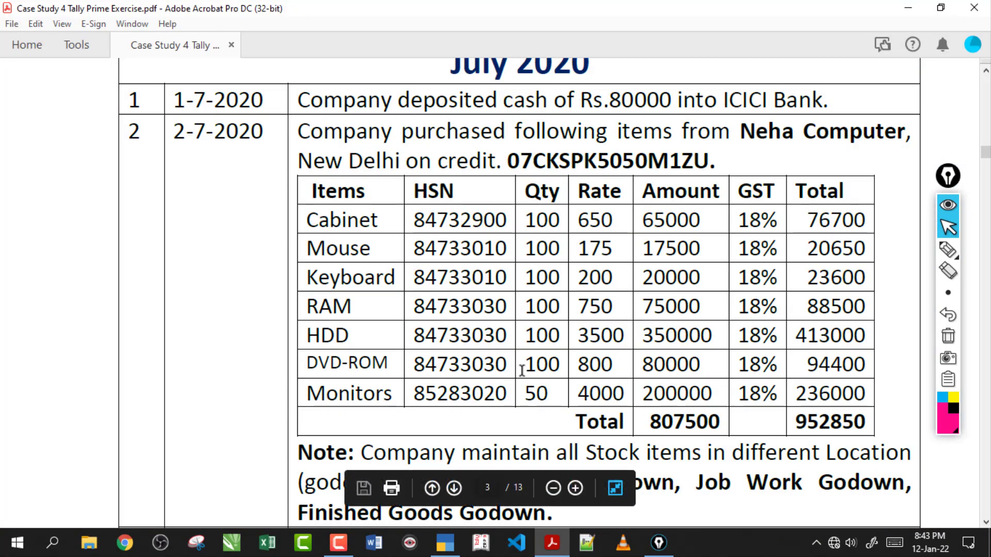
scroll(522, 370, down, 3)
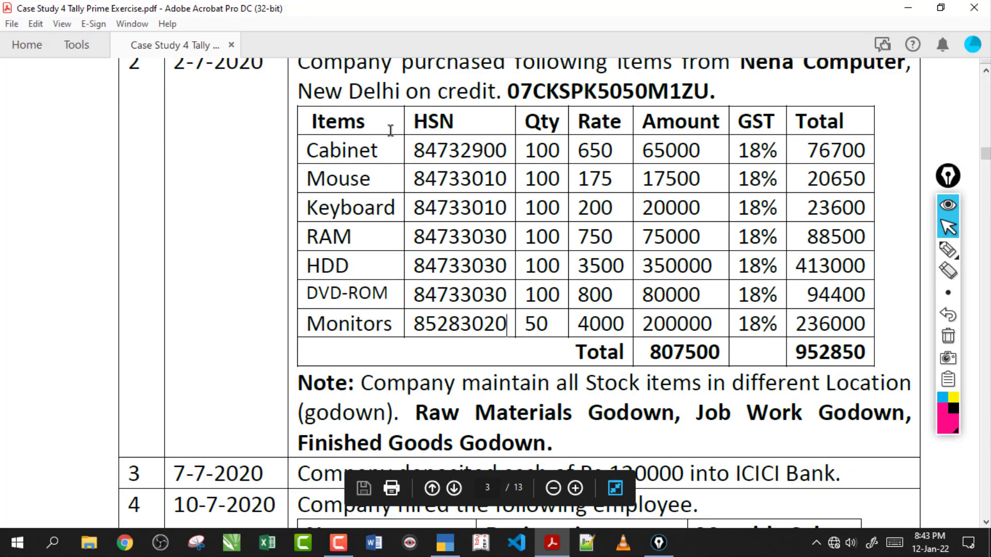
click(449, 255)
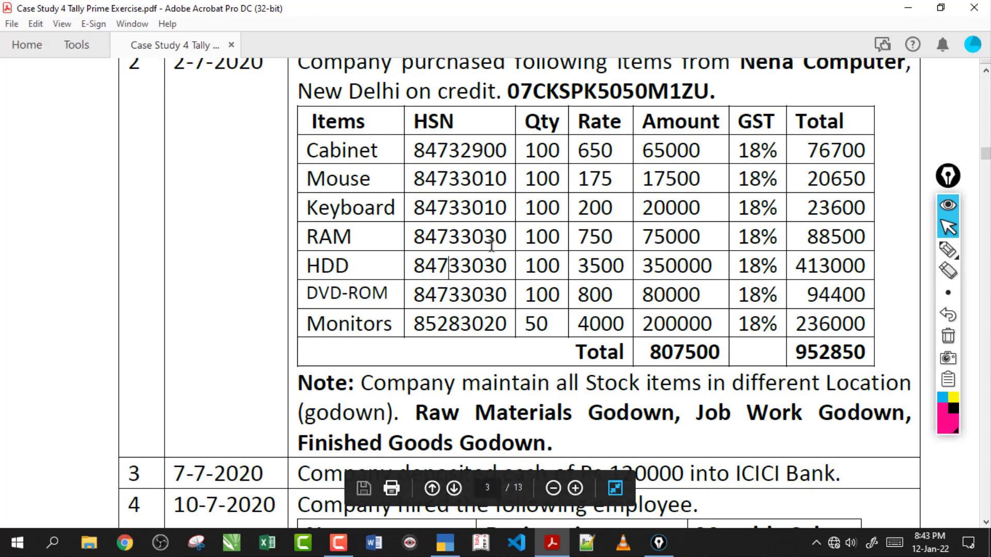
scroll(501, 250, down, 20)
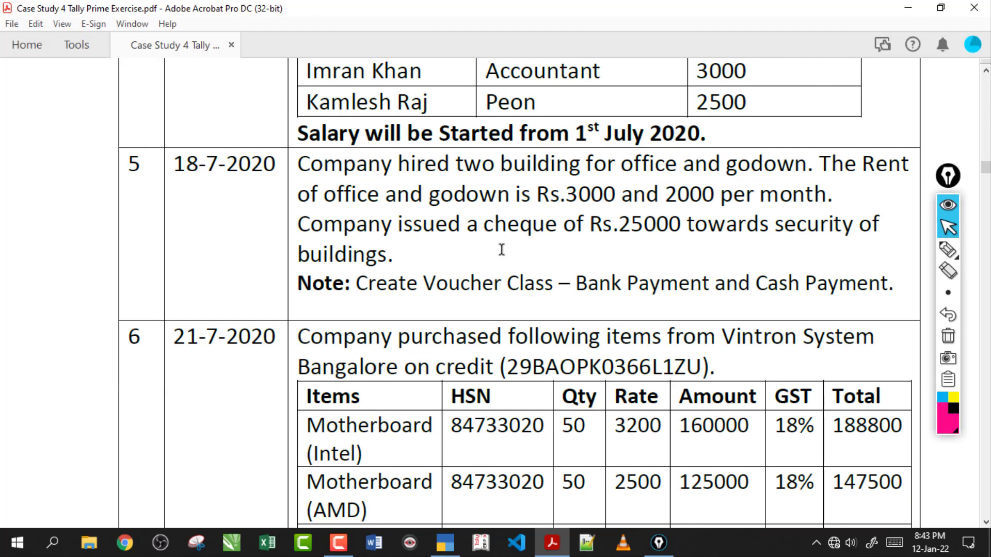
scroll(501, 250, down, 20)
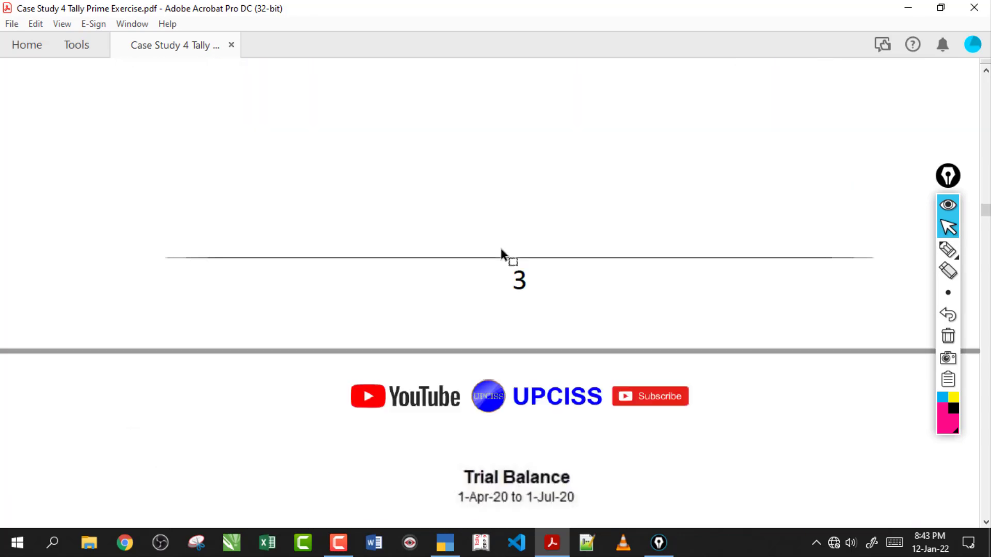
scroll(501, 250, up, 20)
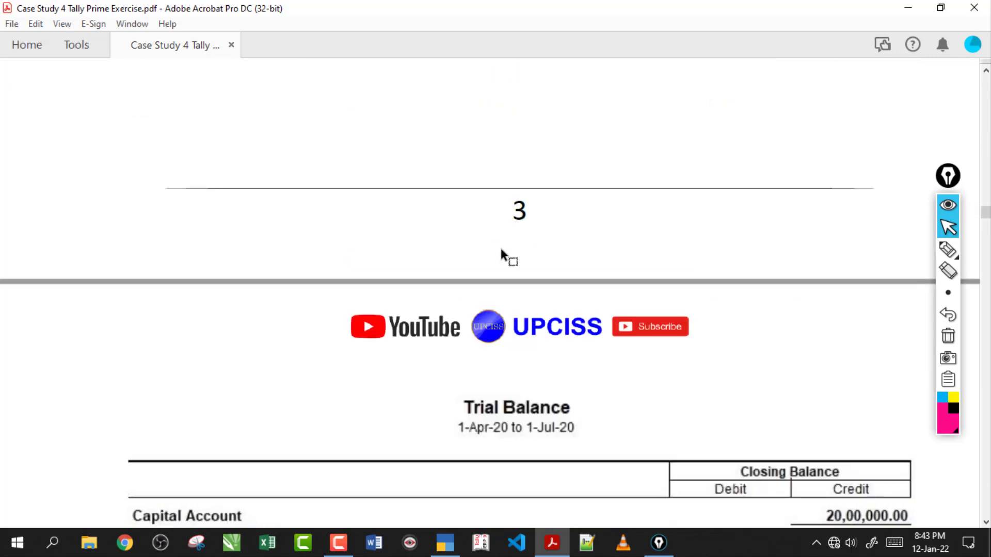
scroll(501, 250, up, 15)
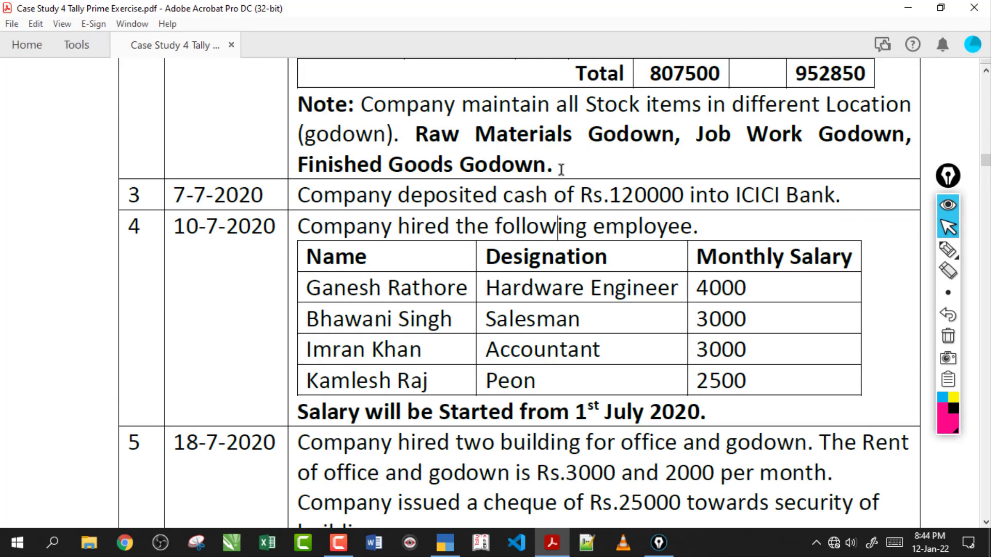
Step: Read the 7-7-2020 cash deposit entry in the case study PDF, selecting its amount and wording
drag(684, 196, 588, 196)
click(722, 196)
double_click(764, 195)
drag(764, 195, 466, 195)
click(466, 195)
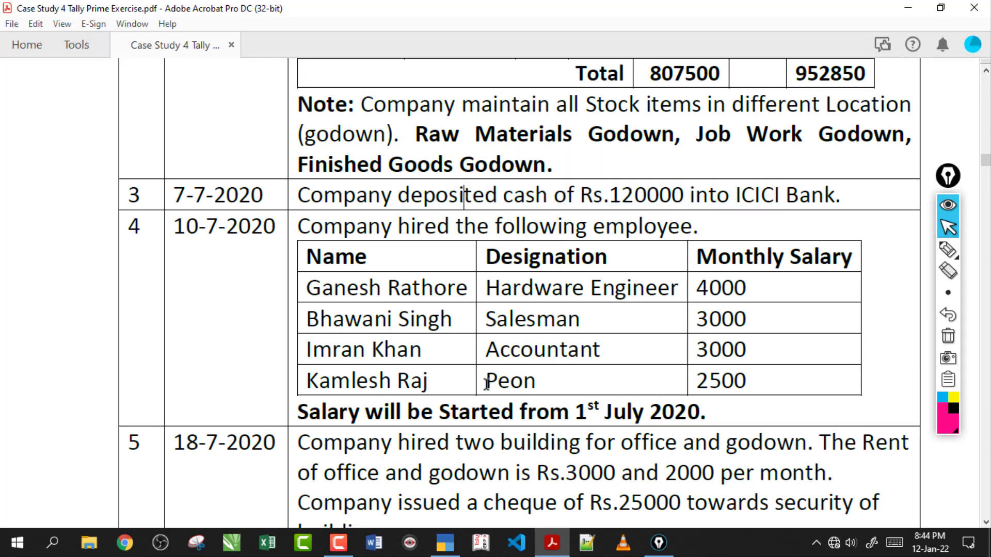
Step: Return to TallyPrime and start a Contra voucher crediting Cash with 1,20,000
click(445, 542)
key(F4)
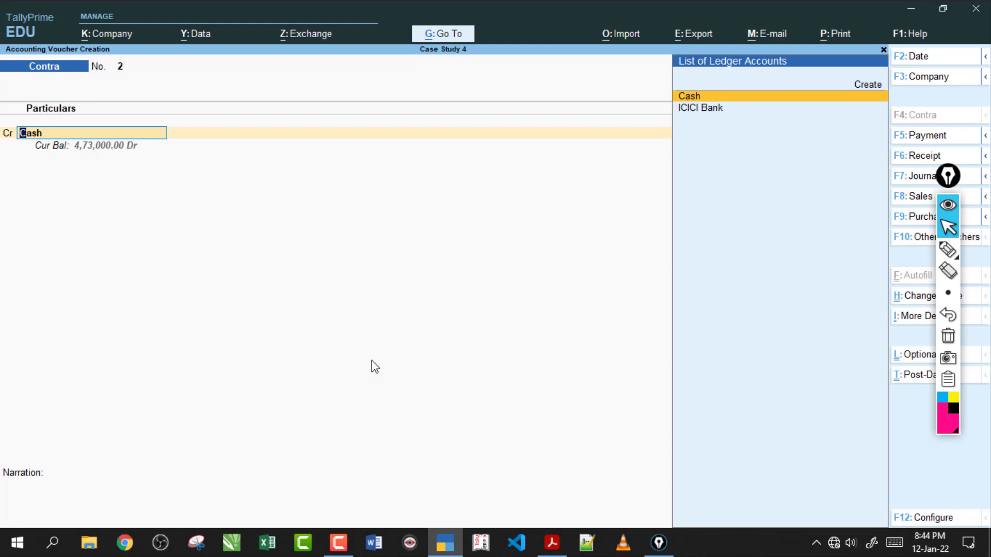
key(Return)
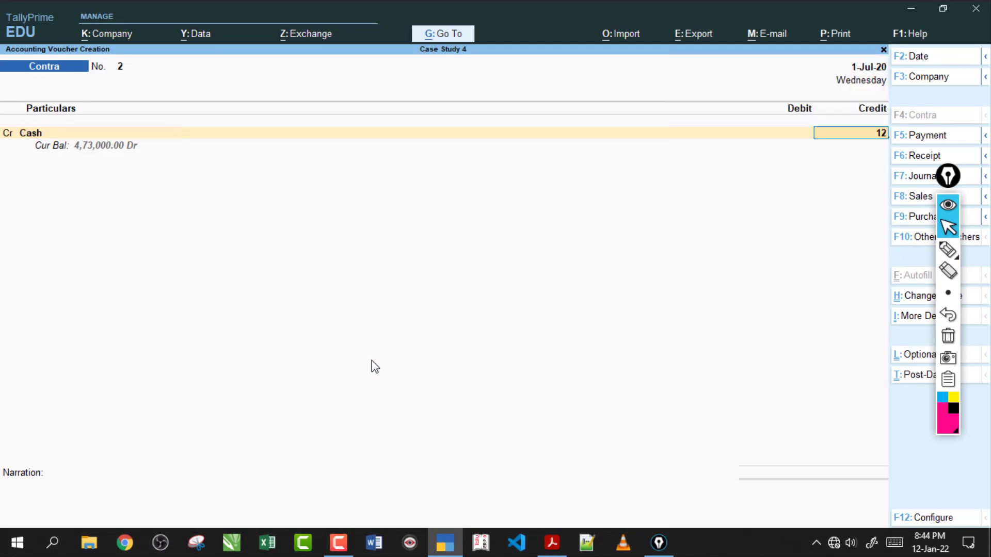
text(12)
text(0000)
key(Return)
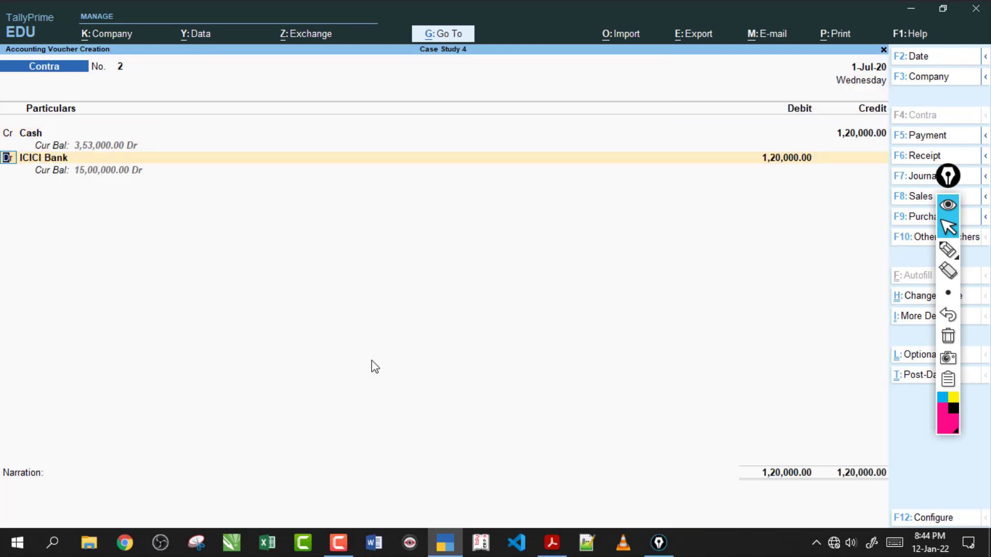
Step: Debit ICICI Bank with 1,20,000 in the Contra voucher and save it without a narration
key(Return)
key(Return)
key(Return)
key(Return)
key(Return)
key(Return)
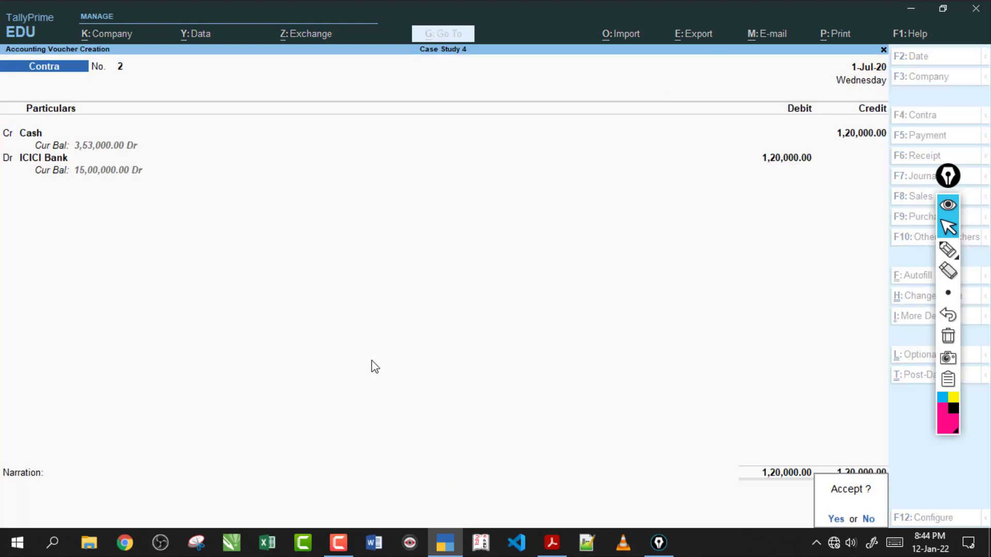
key(Return)
Step: Switch to the case study PDF and examine the 10-7-2020 employee hiring entry with its names, designations and monthly salaries
click(551, 542)
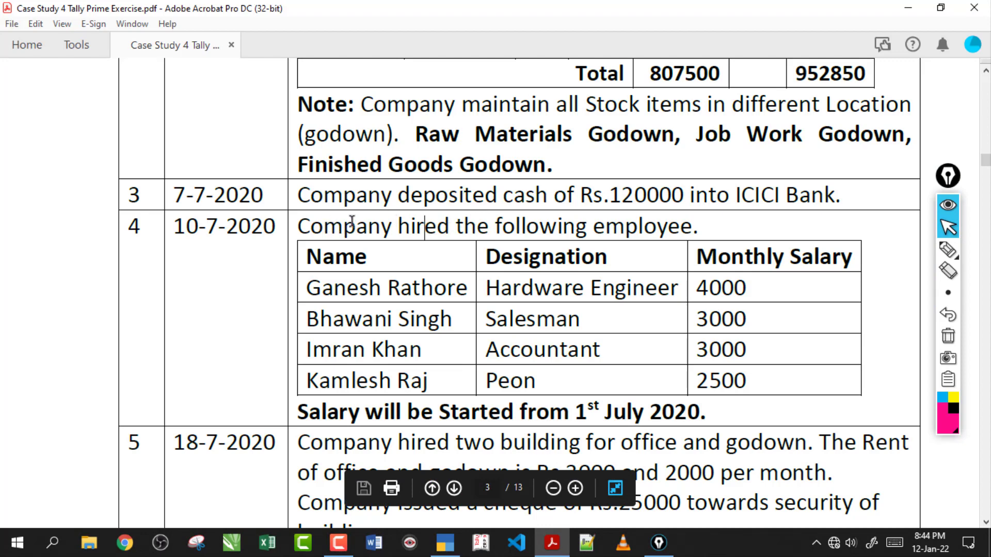
drag(359, 227, 601, 227)
click(603, 229)
scroll(607, 228, down, 3)
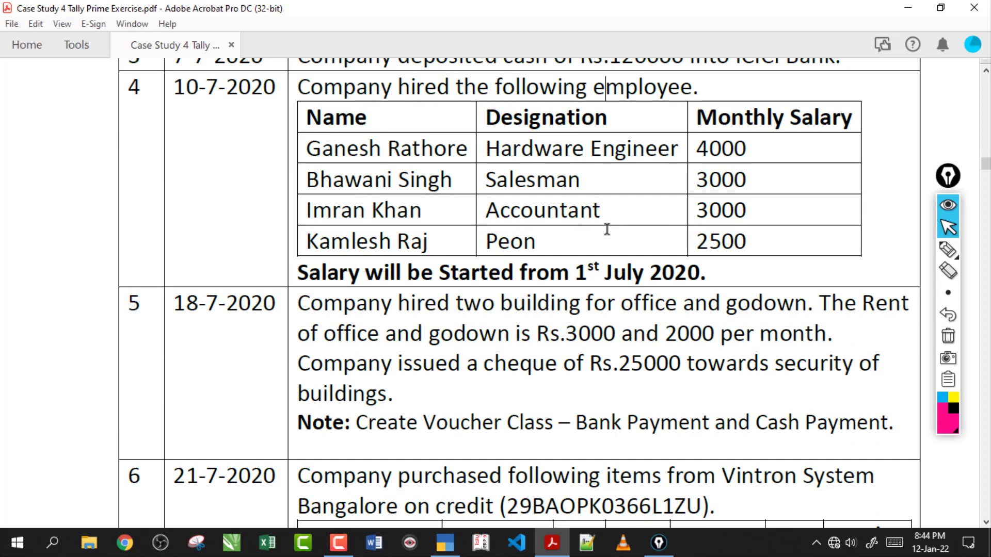
drag(309, 151, 714, 241)
click(708, 241)
drag(420, 172, 562, 242)
click(492, 248)
Step: Underline the office and godown hire and the issued Rs.25000 cheque in the 18-7-2020 entry with the on-screen pen
scroll(530, 220, down, 1)
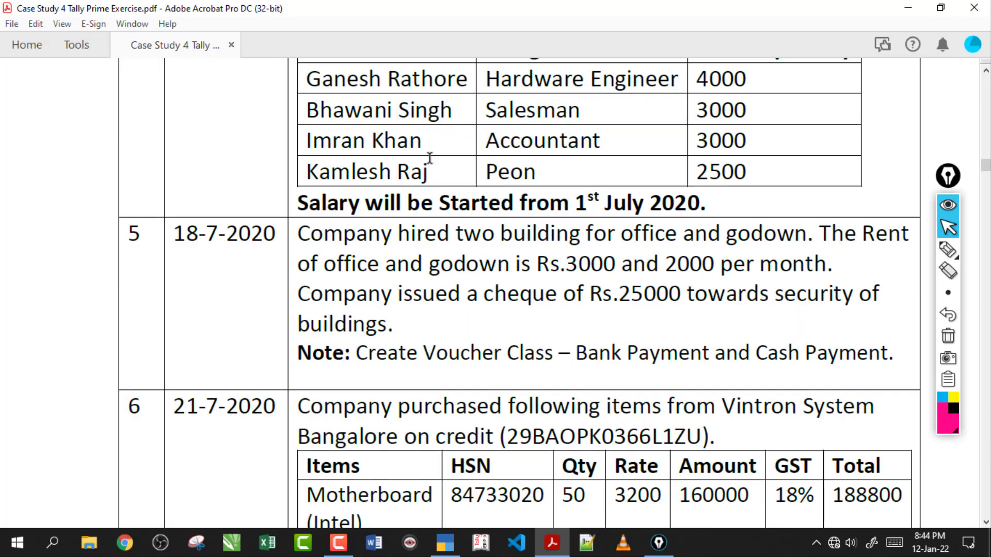
drag(373, 242, 536, 243)
click(947, 248)
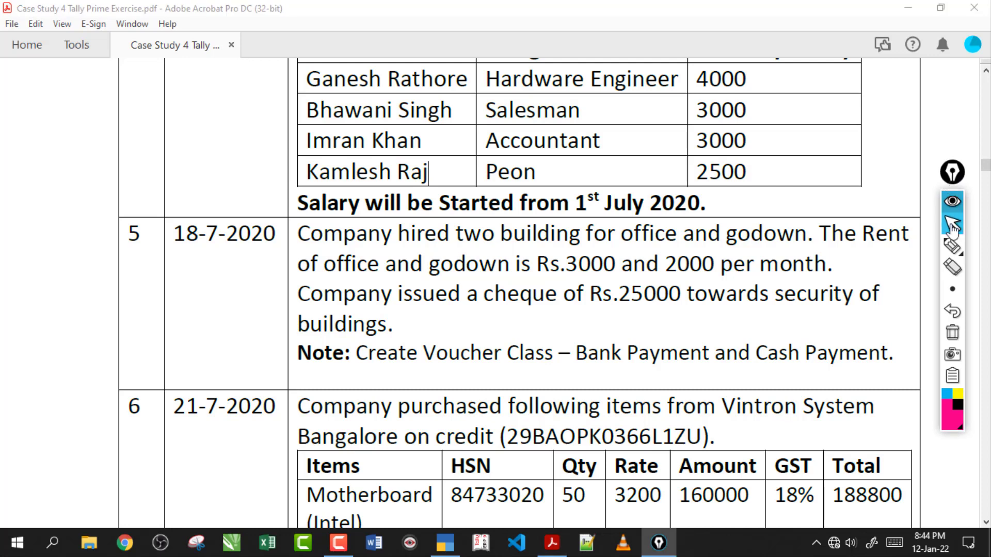
drag(629, 249, 781, 257)
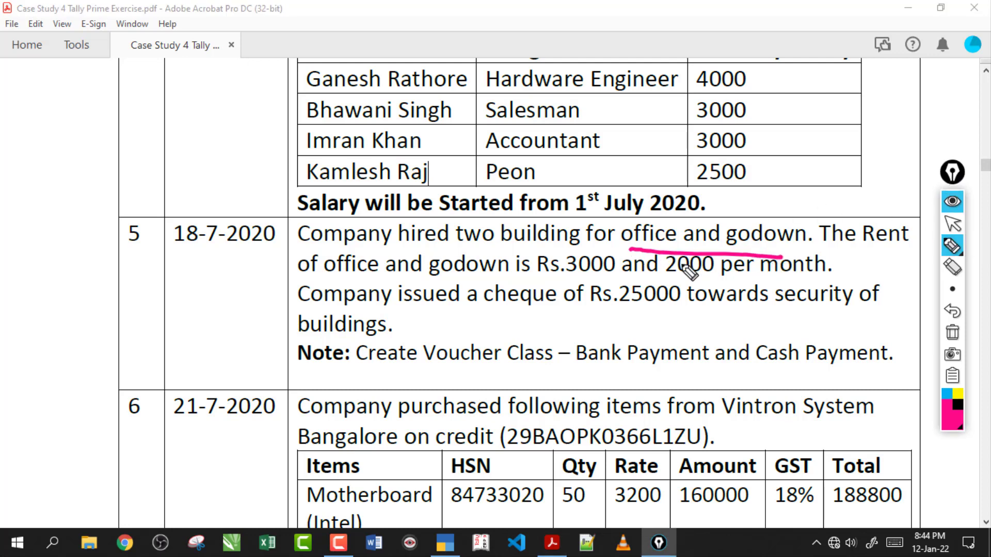
drag(526, 309, 700, 308)
drag(404, 310, 467, 310)
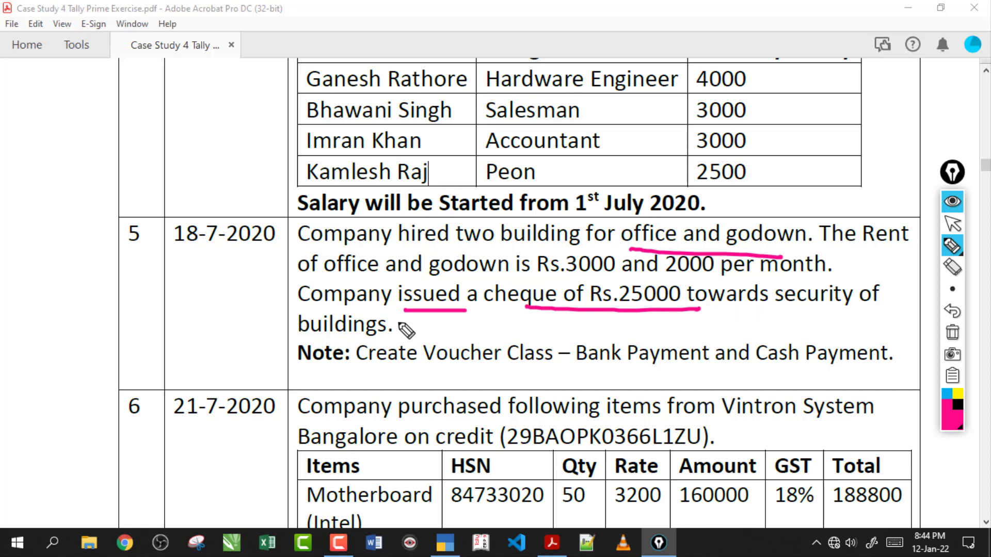
drag(400, 325, 529, 316)
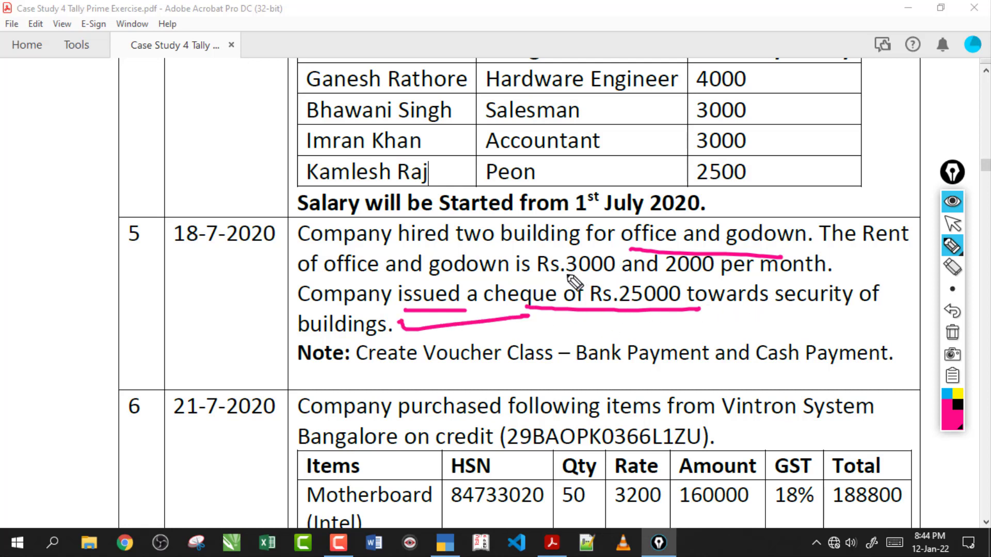
Step: Underline the monthly rents of Rs.3000 and 2000, link them to office and godown, and circle them with the pen
drag(565, 275, 724, 276)
mouse_move(647, 238)
mouse_down()
mouse_move(588, 268)
mouse_move(624, 265)
mouse_up()
drag(763, 240, 727, 273)
mouse_move(582, 295)
mouse_down()
mouse_move(520, 287)
mouse_move(635, 284)
mouse_up()
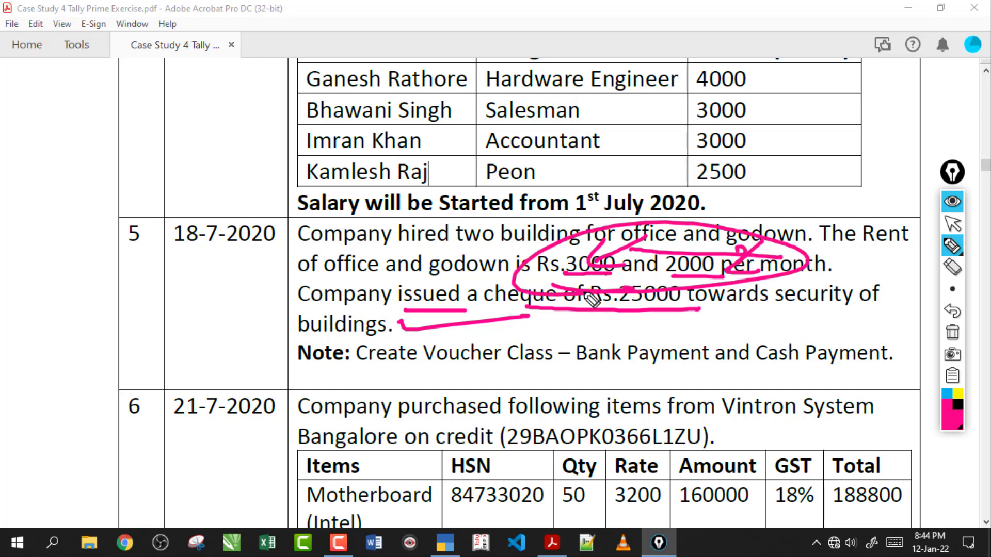
Step: Clear all pen marks, and underline and circle the Rs.25000 security cheque amount in the 18-7-2020 entry
click(952, 332)
drag(598, 311, 718, 312)
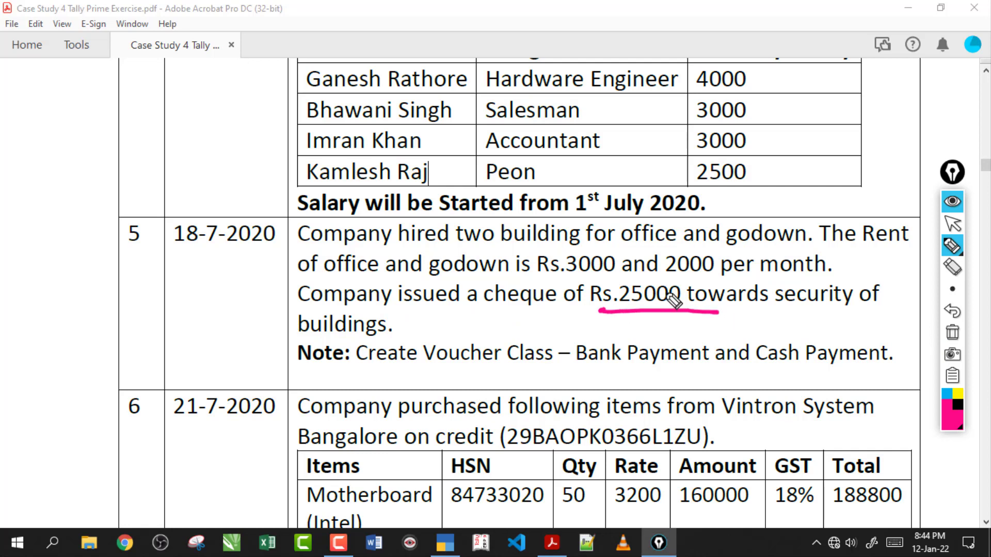
drag(597, 325, 641, 321)
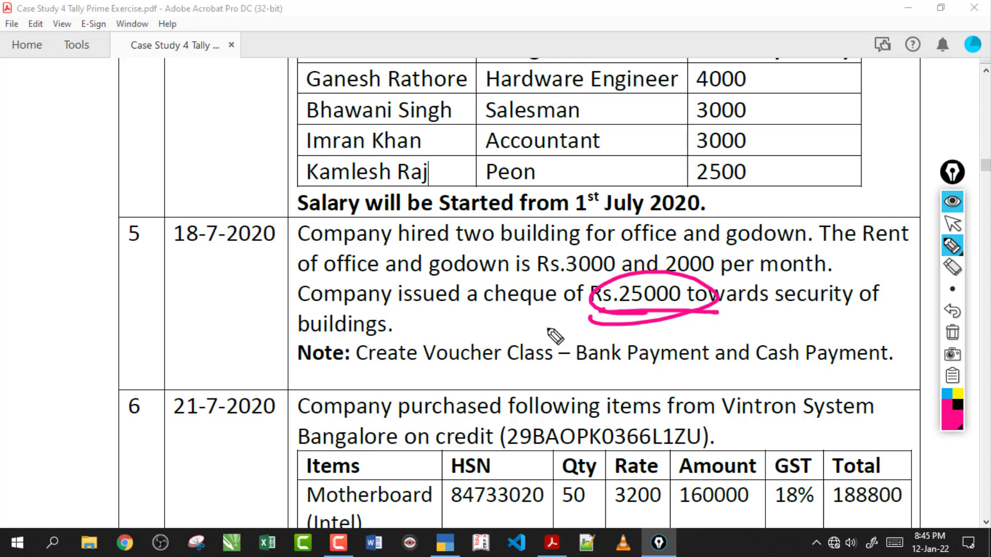
Step: Underline the voucher class note, including Bank Payment and Cash Payment, in the 18-7-2020 entry with the pen, and clear the marks
drag(311, 367, 514, 370)
drag(593, 369, 700, 369)
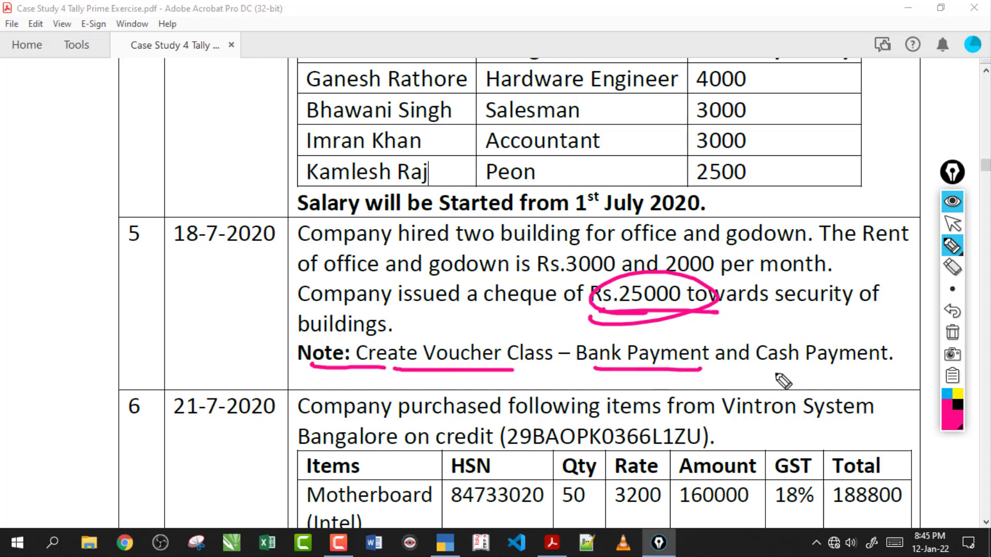
drag(767, 370, 855, 367)
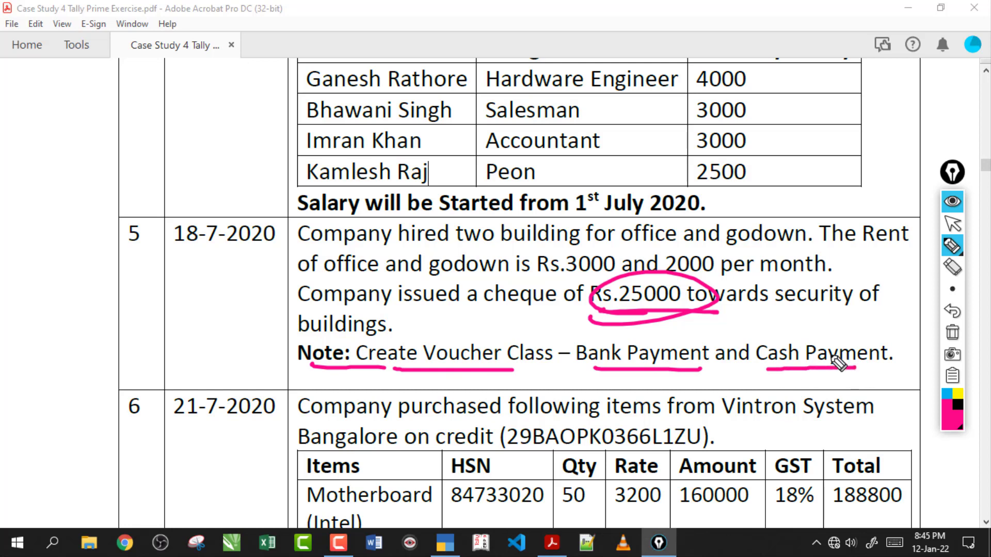
click(952, 332)
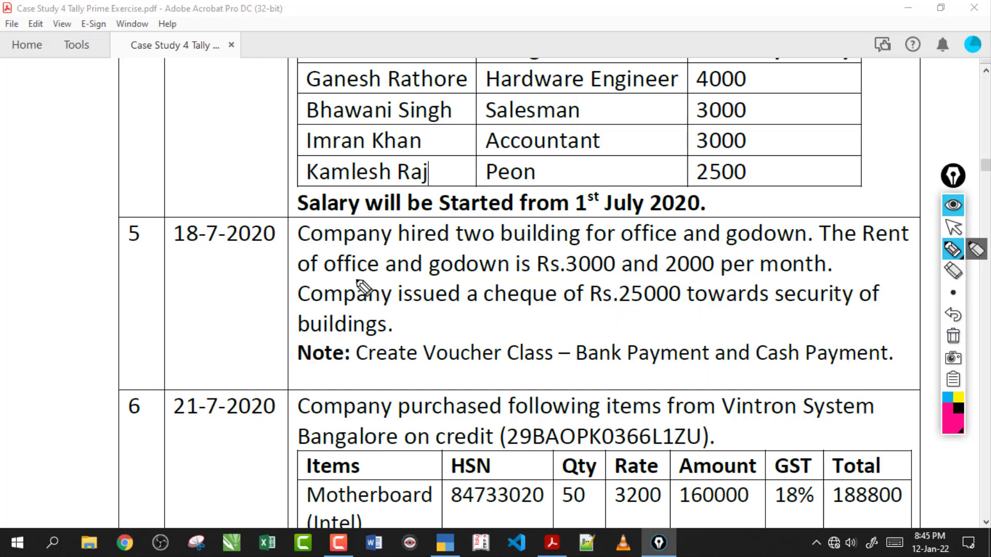
Step: Handwrite explanatory notes with arrows, circles and connecting strokes over the employee table using the on-screen pen
mouse_move(208, 102)
mouse_down()
mouse_move(190, 123)
mouse_move(305, 103)
mouse_up()
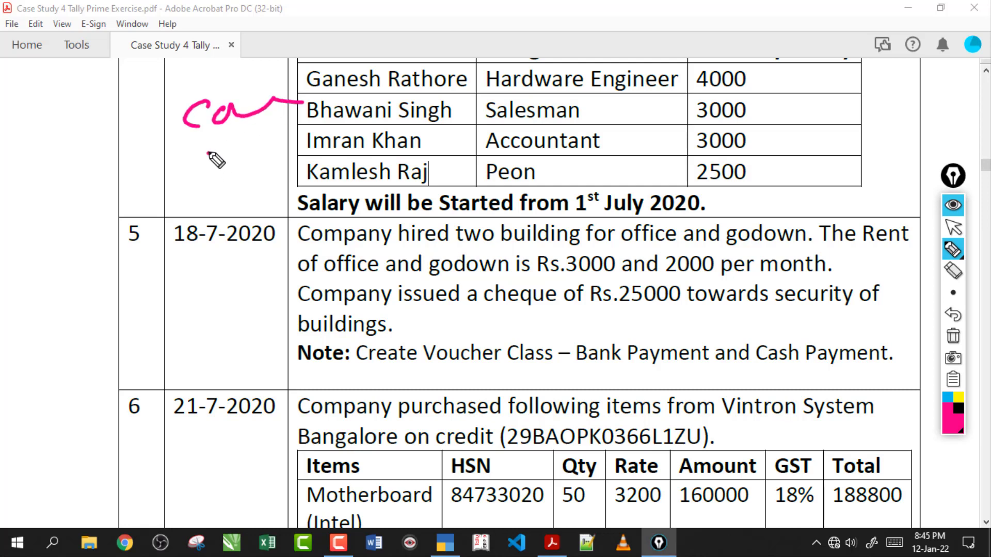
mouse_move(208, 151)
mouse_down()
mouse_move(287, 154)
mouse_move(312, 142)
mouse_move(303, 123)
mouse_move(413, 117)
mouse_up()
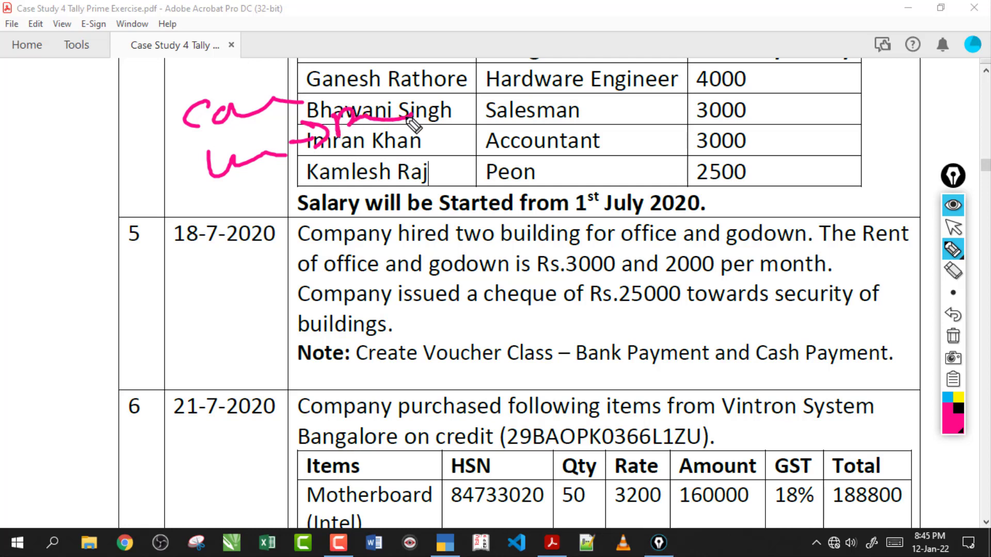
mouse_move(302, 89)
mouse_down()
mouse_move(360, 66)
mouse_move(457, 70)
mouse_up()
click(385, 68)
mouse_move(335, 57)
mouse_down()
mouse_move(459, 51)
mouse_move(384, 108)
mouse_up()
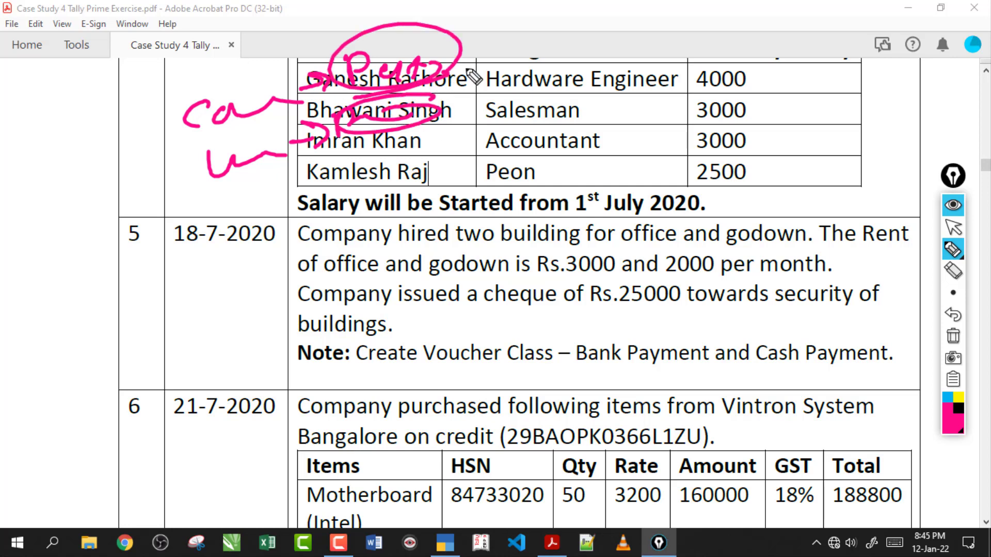
drag(463, 66, 511, 50)
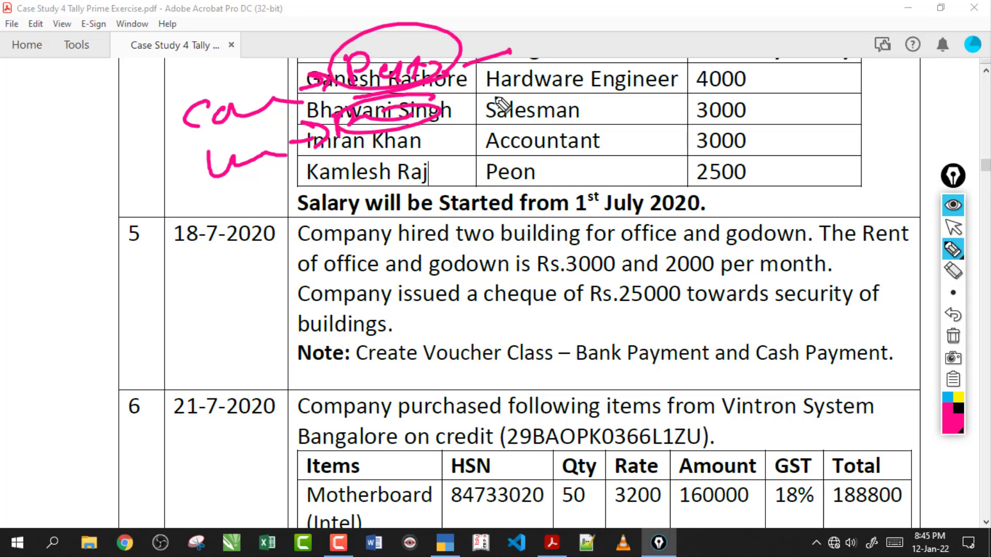
drag(458, 116, 539, 95)
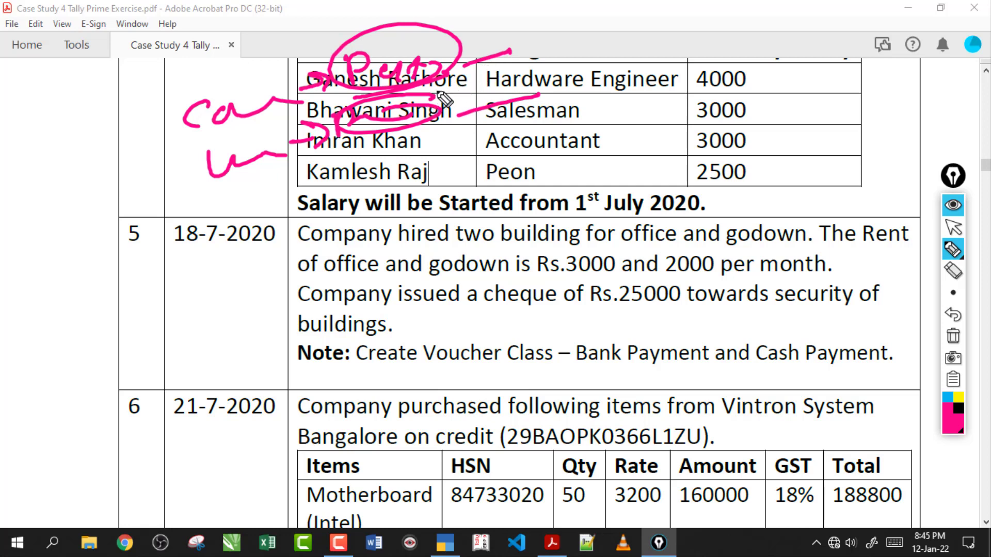
Step: Underline the words Create Voucher Class several times with the pen, and clear all pen marks
drag(372, 371, 533, 367)
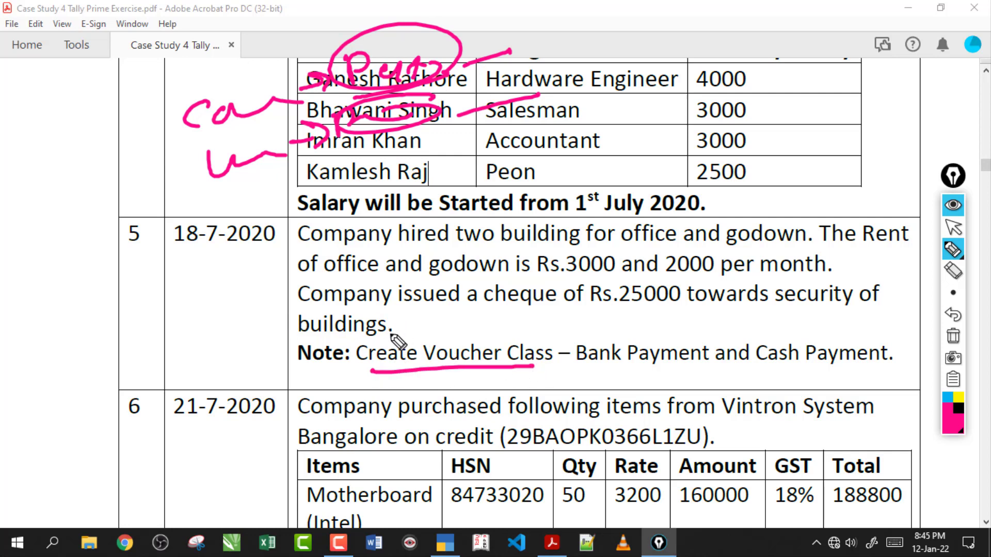
drag(384, 373, 525, 371)
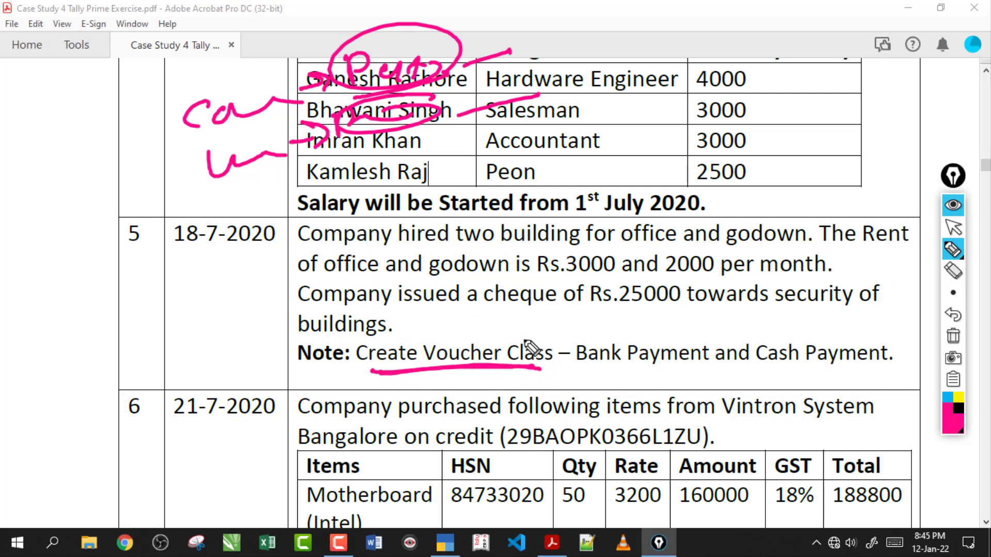
drag(392, 372, 539, 370)
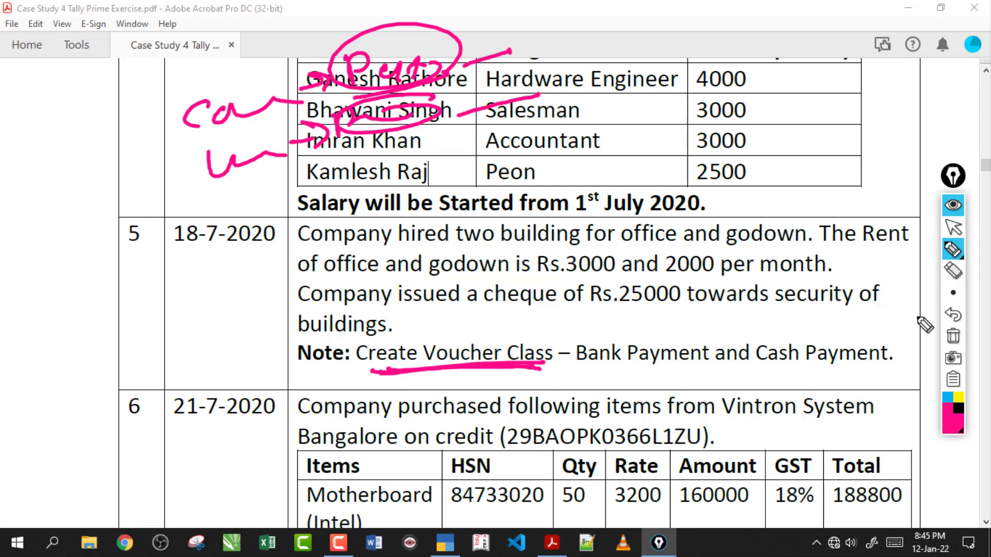
click(953, 336)
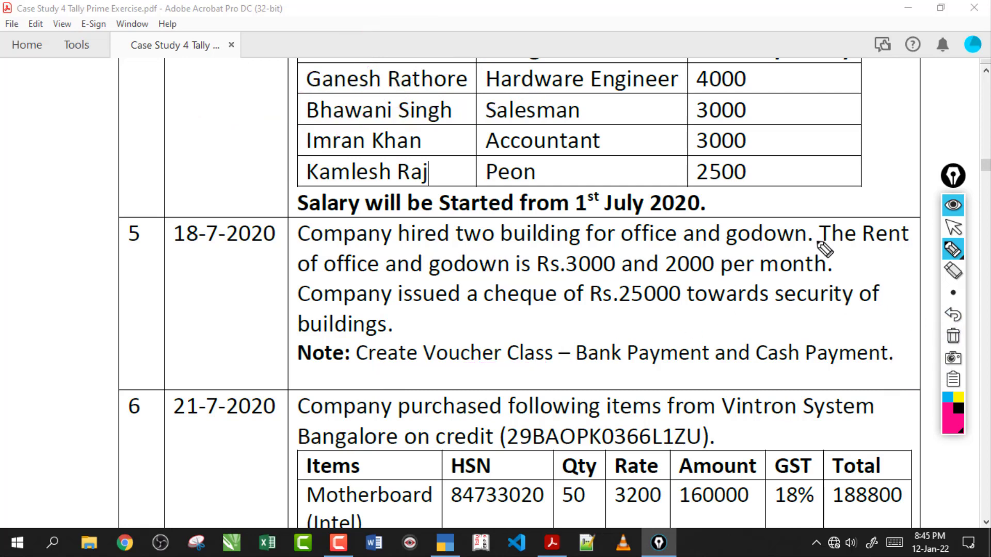
Step: Link Bank Payment and Cash Payment in the note with a double-headed arrow, underline and circle both, and clear the pen marks
click(953, 227)
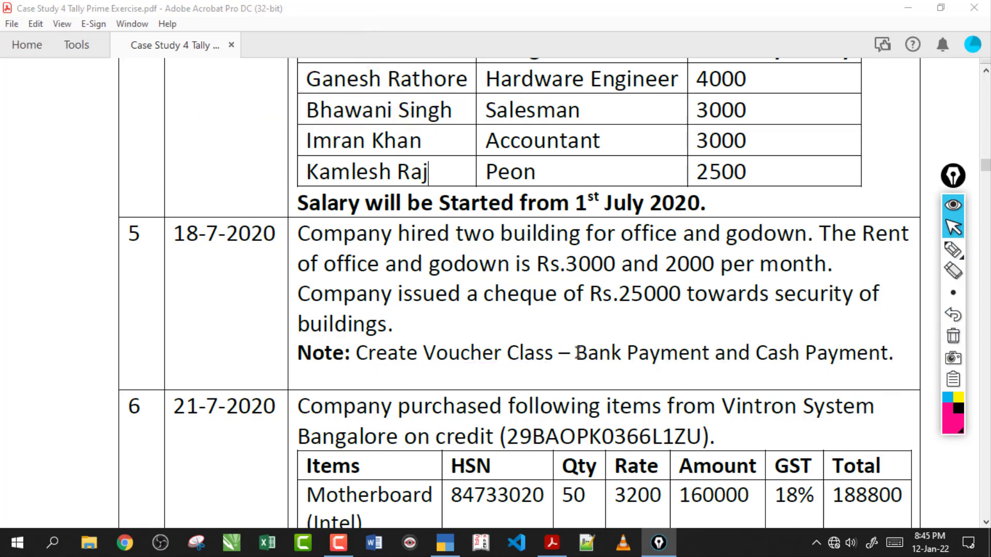
drag(578, 353, 821, 358)
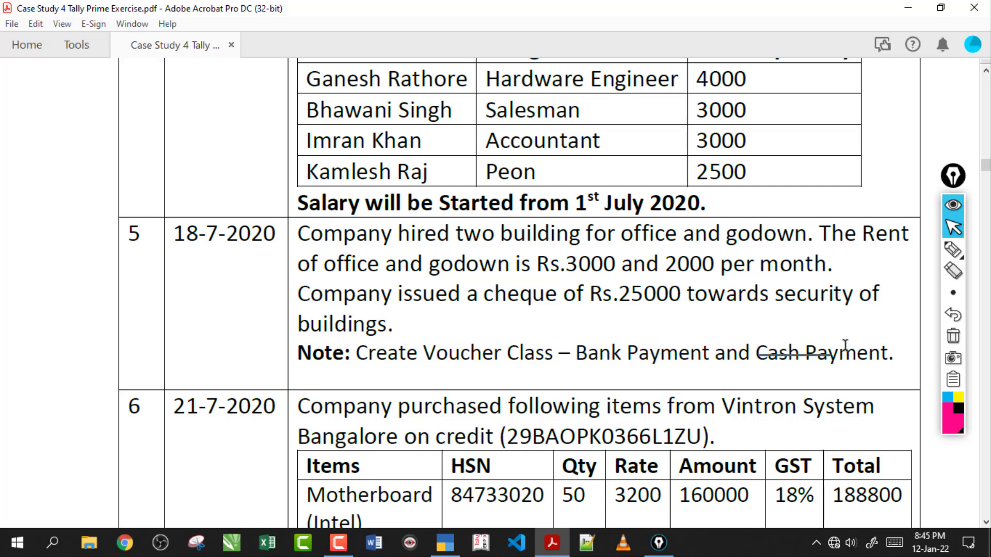
click(952, 250)
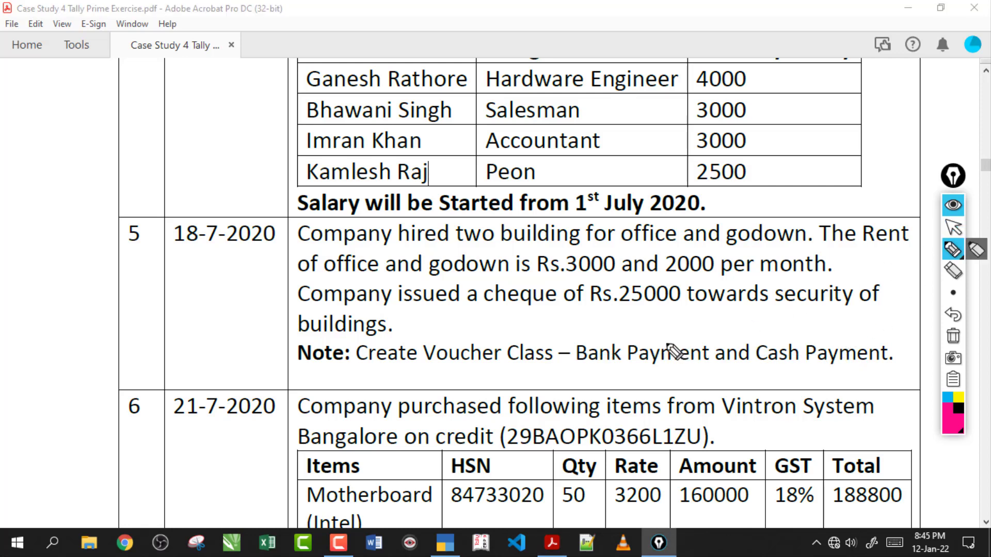
mouse_move(667, 345)
mouse_down()
mouse_move(765, 333)
mouse_move(774, 349)
mouse_up()
drag(767, 326, 761, 349)
drag(652, 329, 686, 346)
click(597, 367)
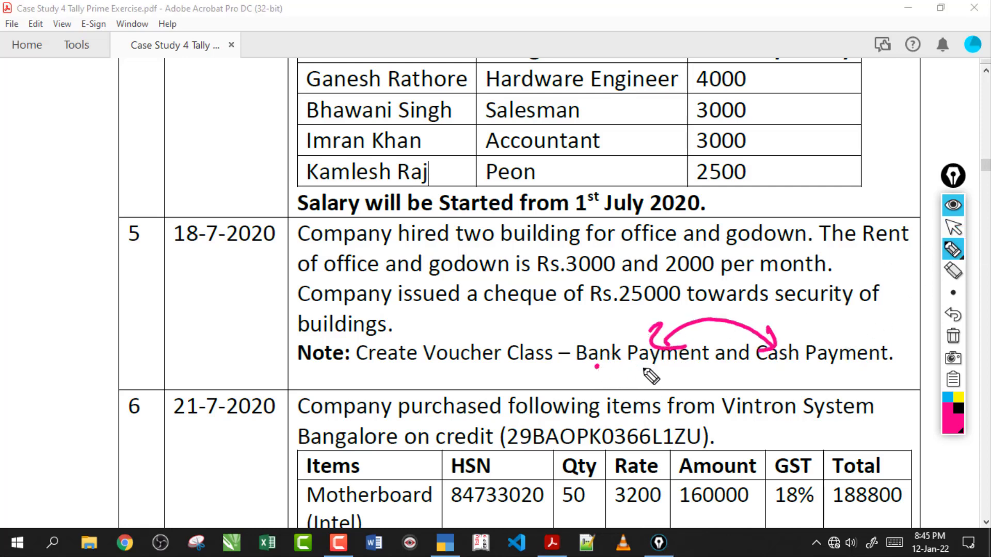
drag(597, 367, 684, 368)
drag(775, 367, 866, 366)
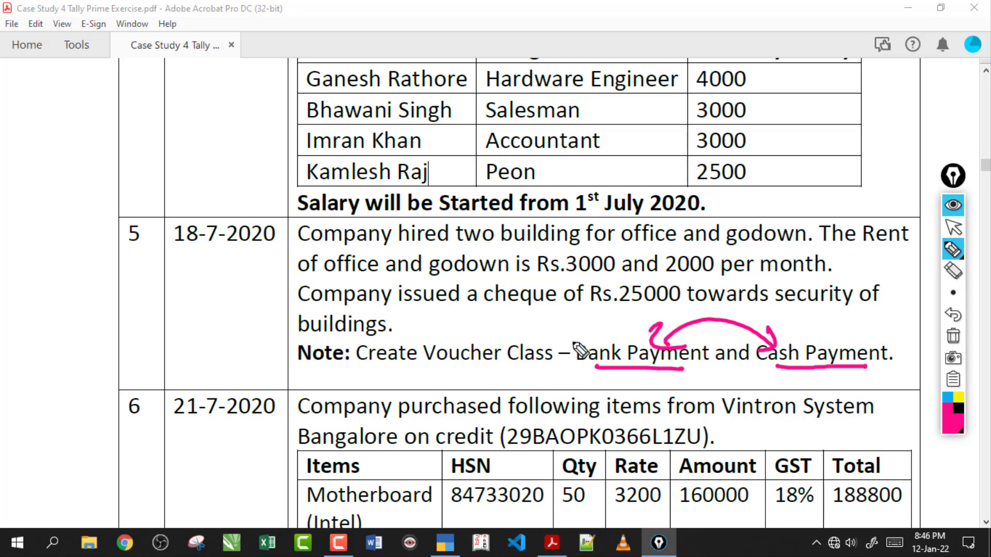
mouse_move(573, 373)
mouse_down()
mouse_move(707, 371)
mouse_move(614, 368)
mouse_up()
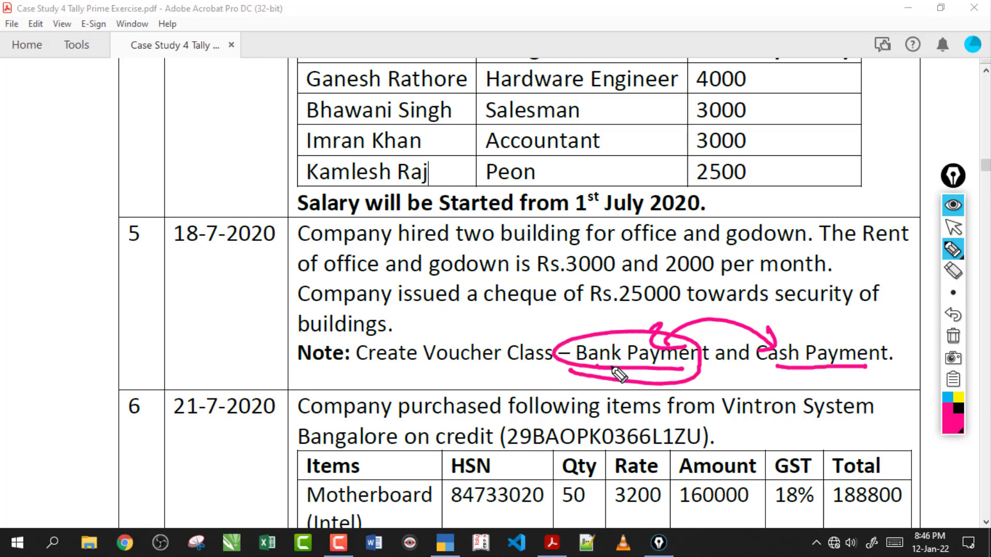
mouse_move(772, 370)
mouse_down()
mouse_move(858, 365)
mouse_move(811, 374)
mouse_up()
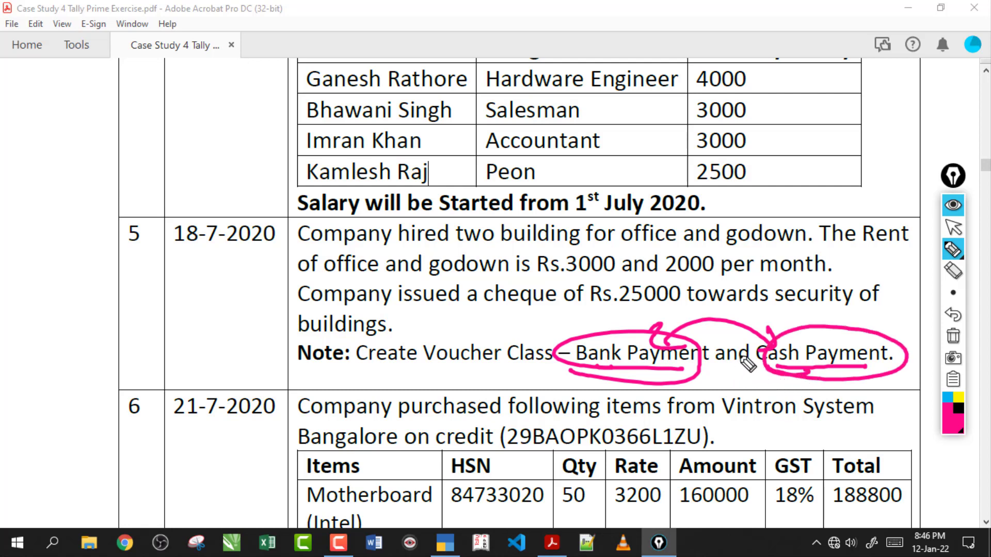
click(952, 336)
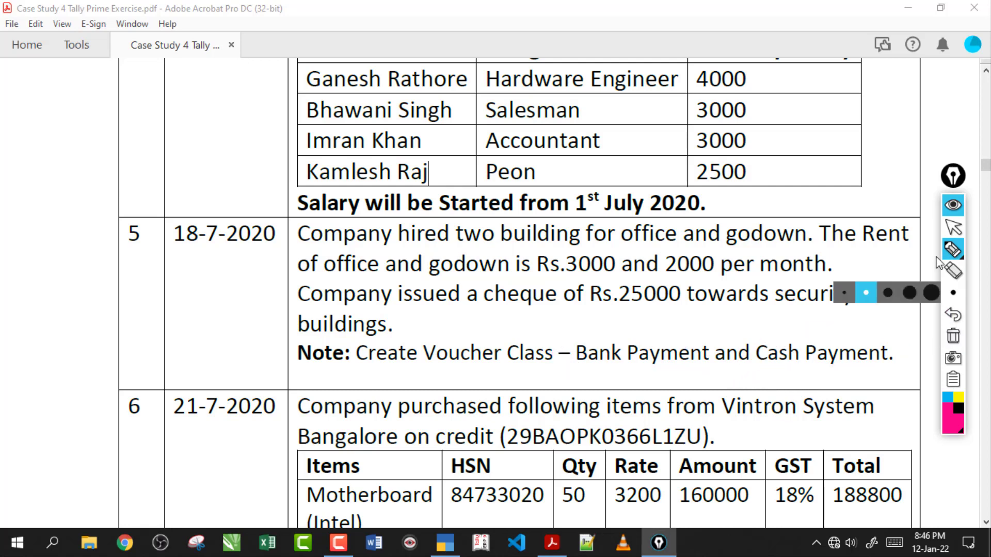
Step: Switch to TallyPrime, leave the contra voucher, and open the Payment voucher type for alteration
click(952, 231)
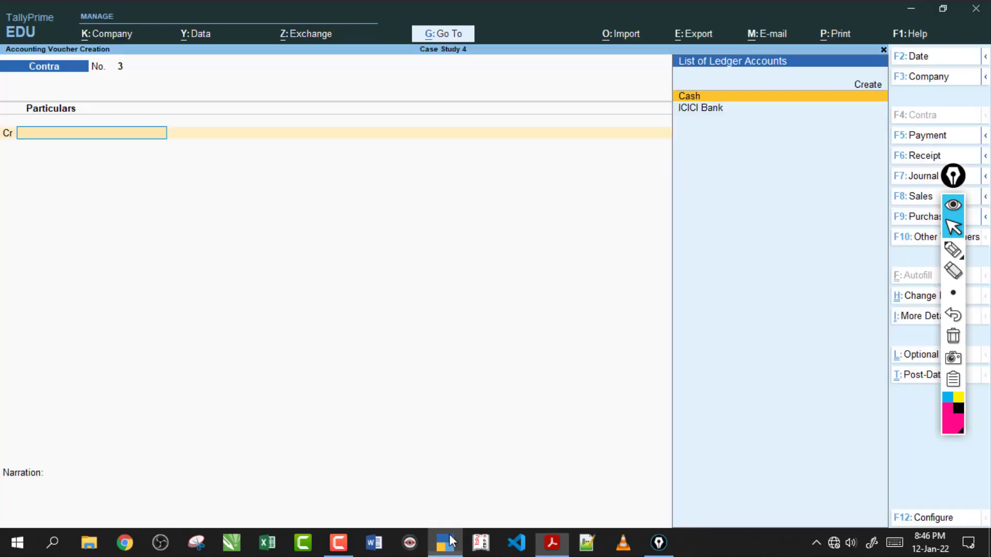
click(445, 542)
key(Escape)
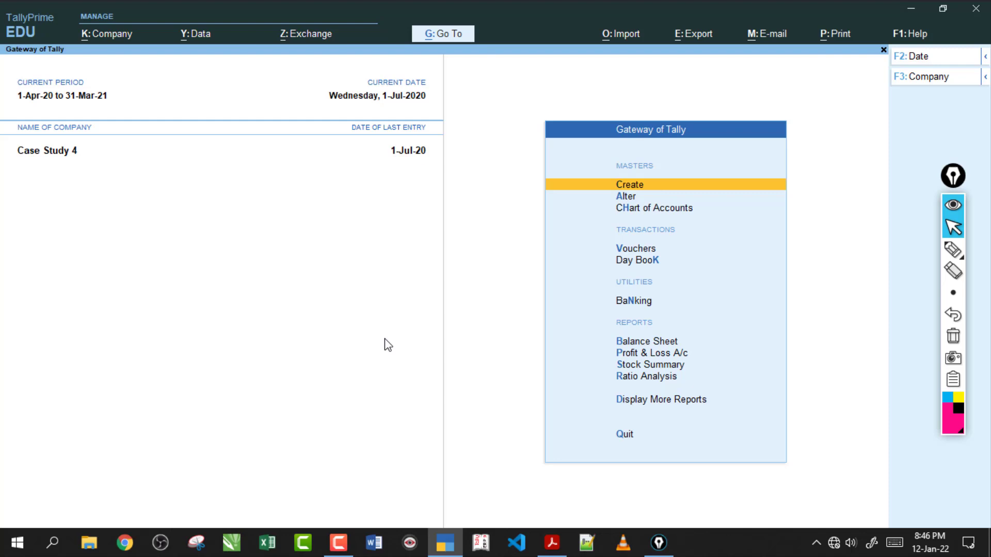
key(Down)
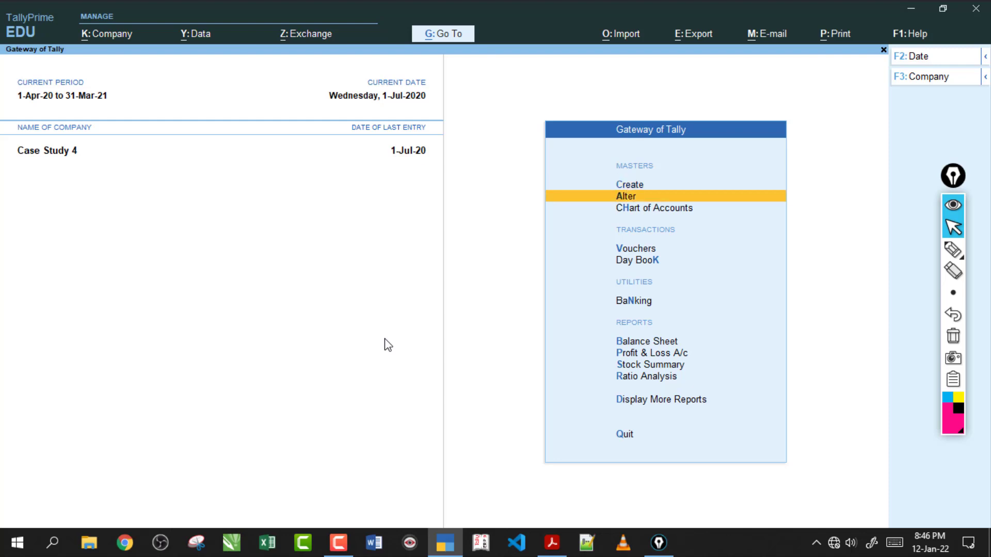
key(Return)
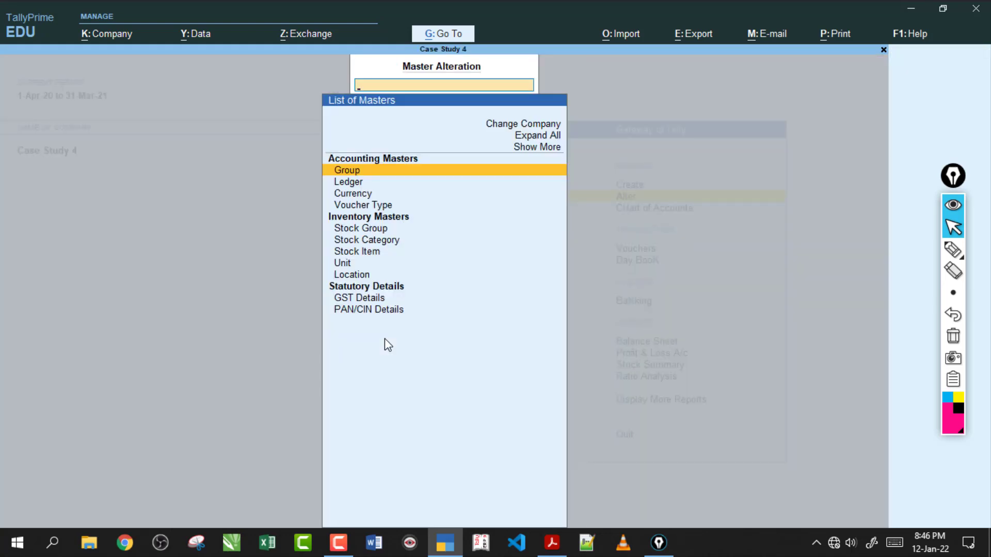
key(Down)
key(Down)
key(Down)
key(Return)
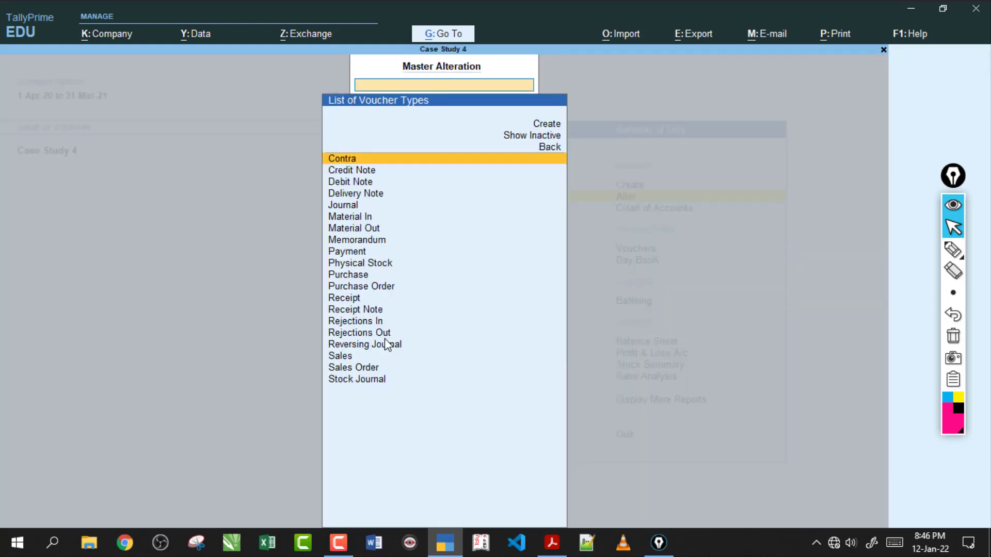
text(p)
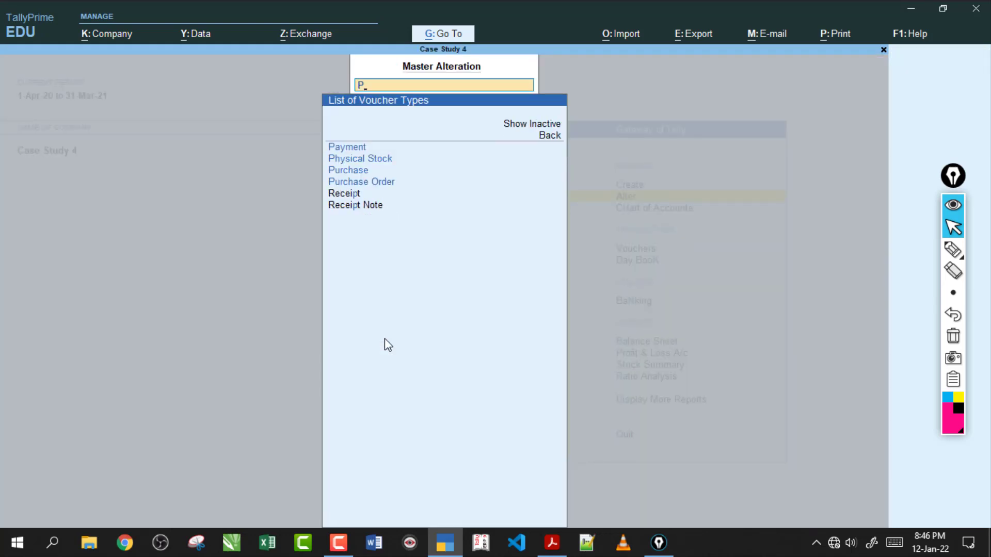
key(Return)
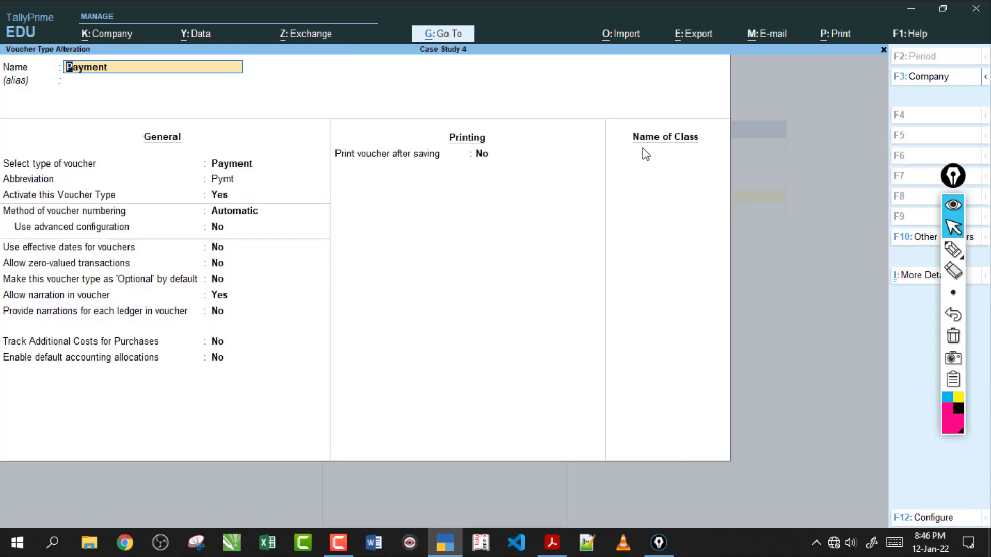
Step: Add a voucher class named Bank Payment to the Payment voucher type and open its class settings
click(660, 159)
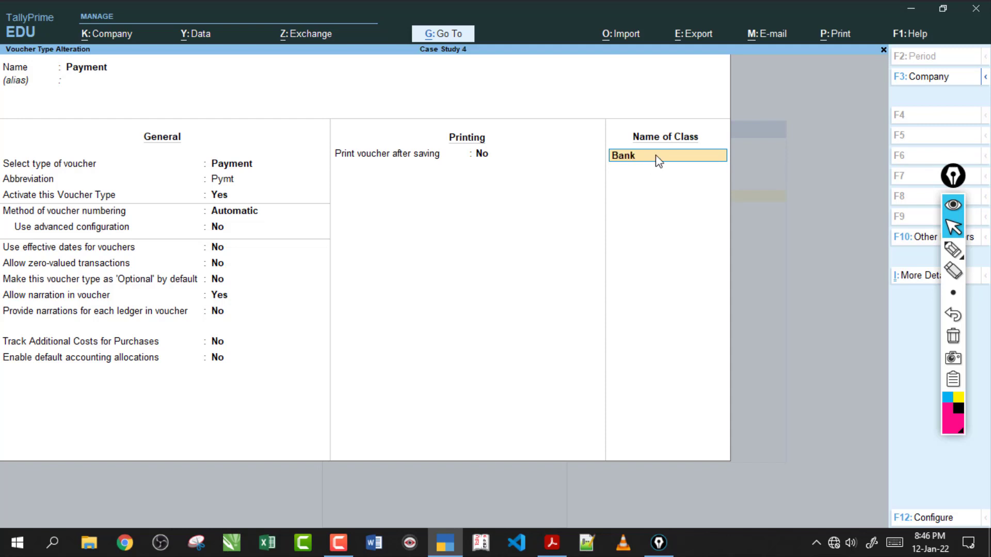
text(Bank Payment)
key(Return)
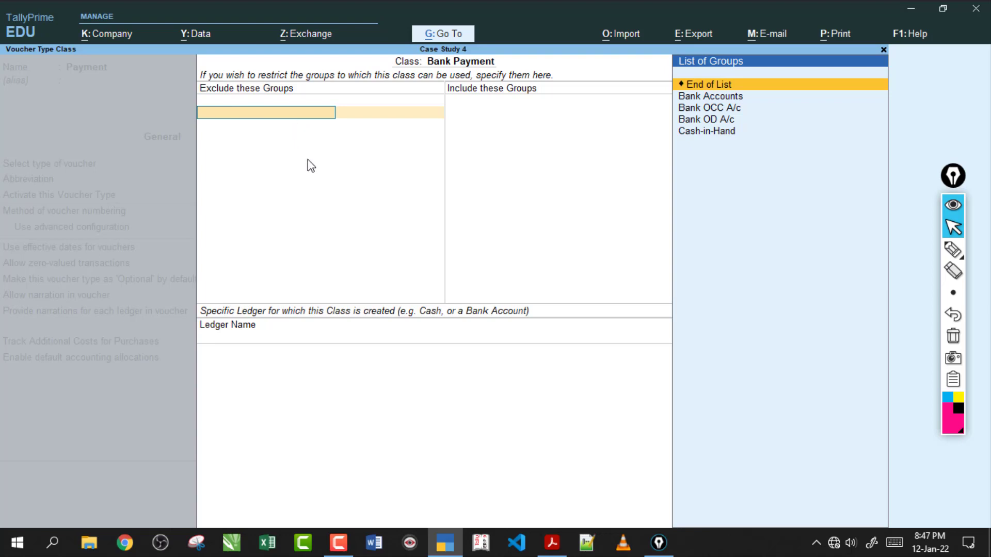
Step: Exclude the Cash-in-Hand group from the Bank Payment class and end the exclusion list
key(Down)
key(Down)
key(Down)
key(Down)
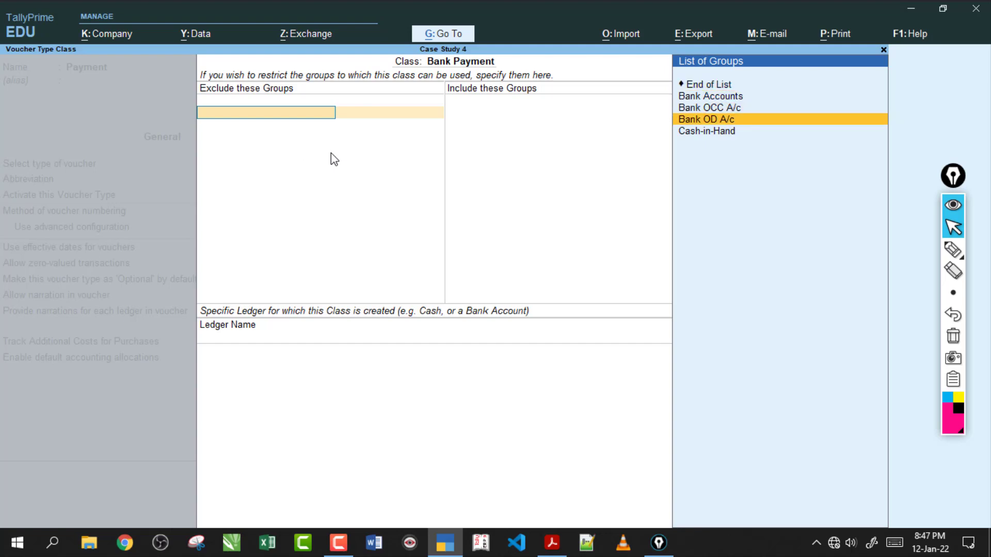
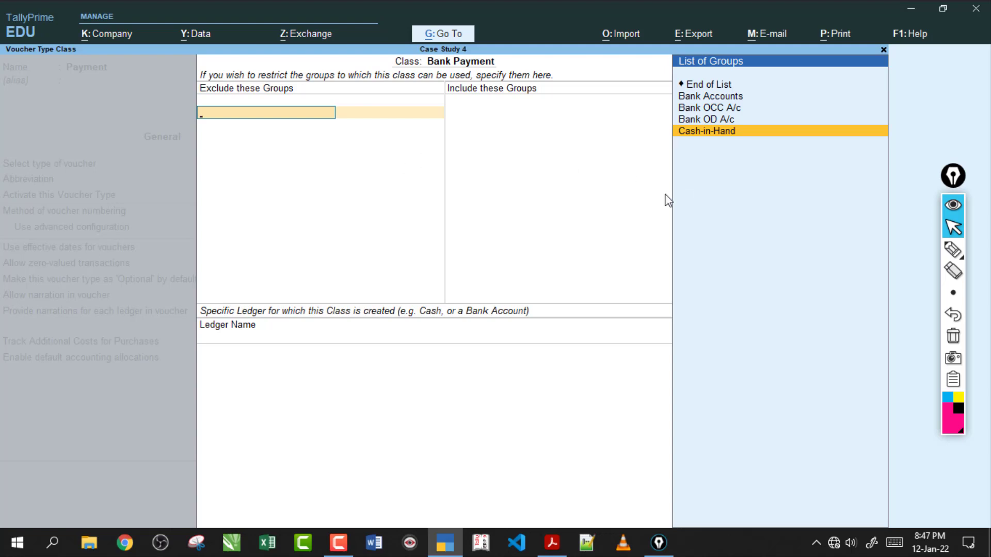
key(Return)
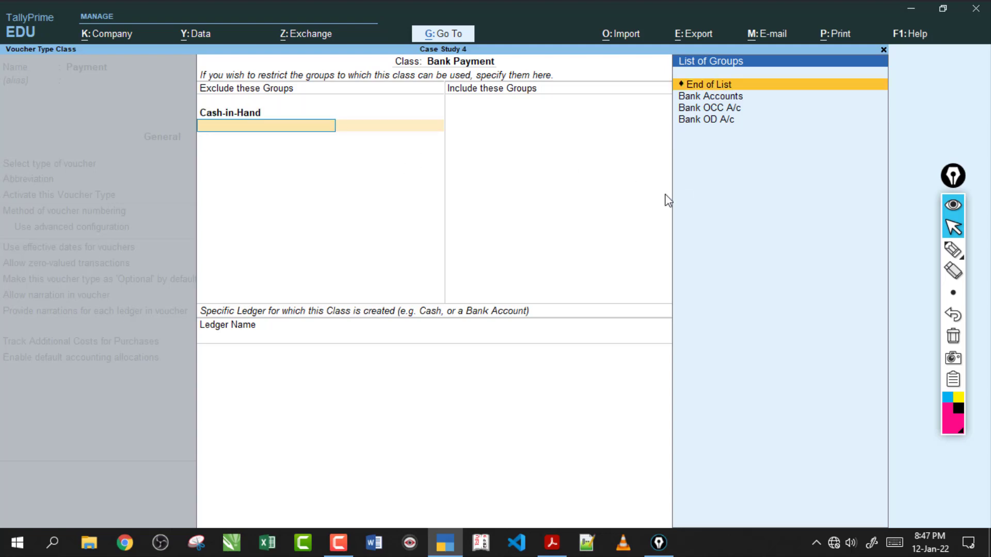
key(Return)
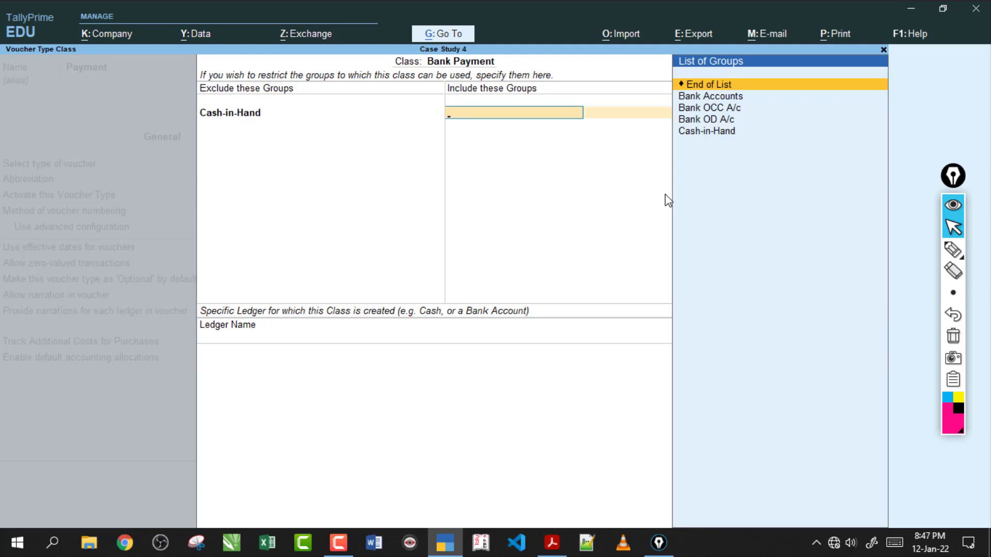
Step: Circle the Bank Payment class name and Bank Accounts group, clear the pen marks, and include Bank Accounts in the class
key(Down)
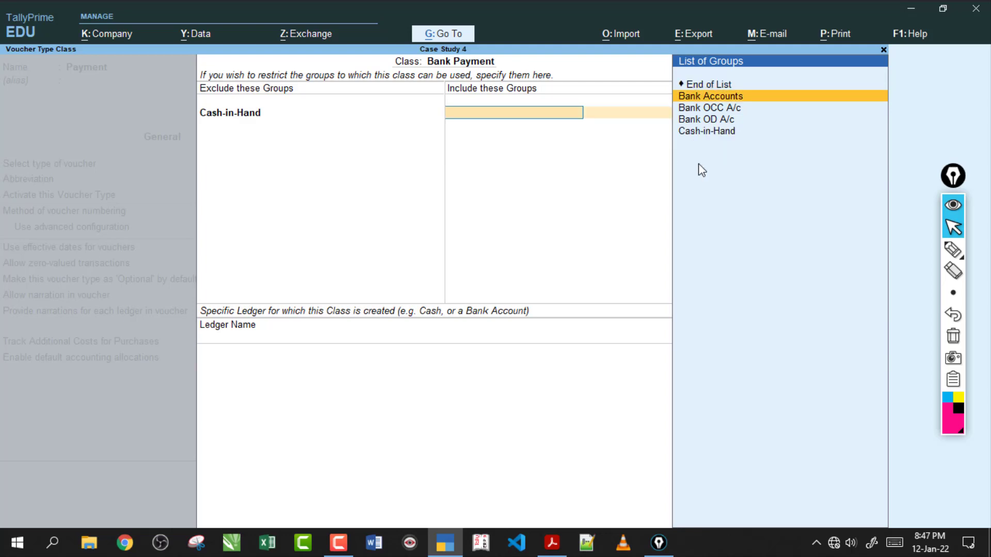
click(952, 249)
mouse_move(433, 75)
mouse_down()
mouse_move(521, 62)
mouse_move(488, 77)
mouse_up()
mouse_move(639, 96)
mouse_down()
mouse_move(742, 100)
mouse_move(659, 103)
mouse_up()
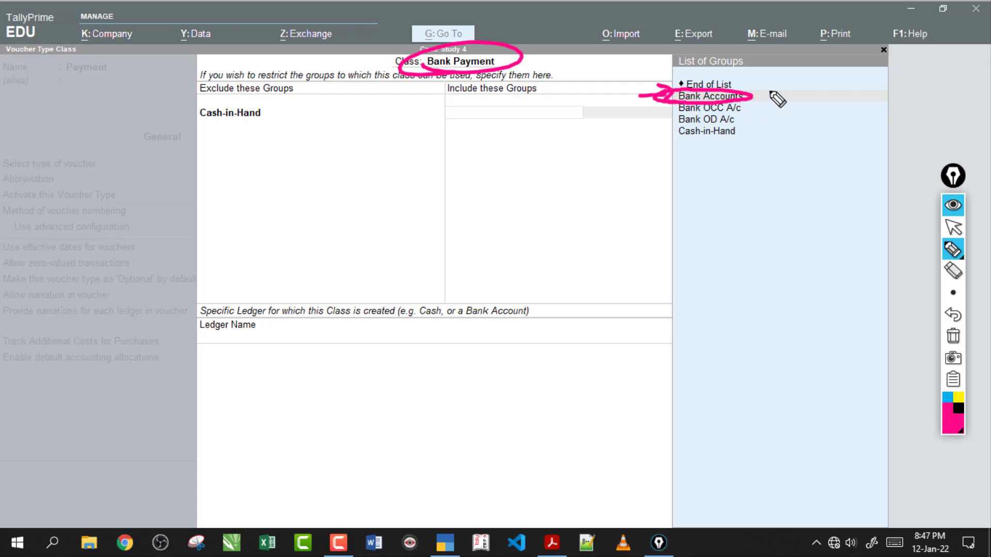
drag(756, 95, 784, 84)
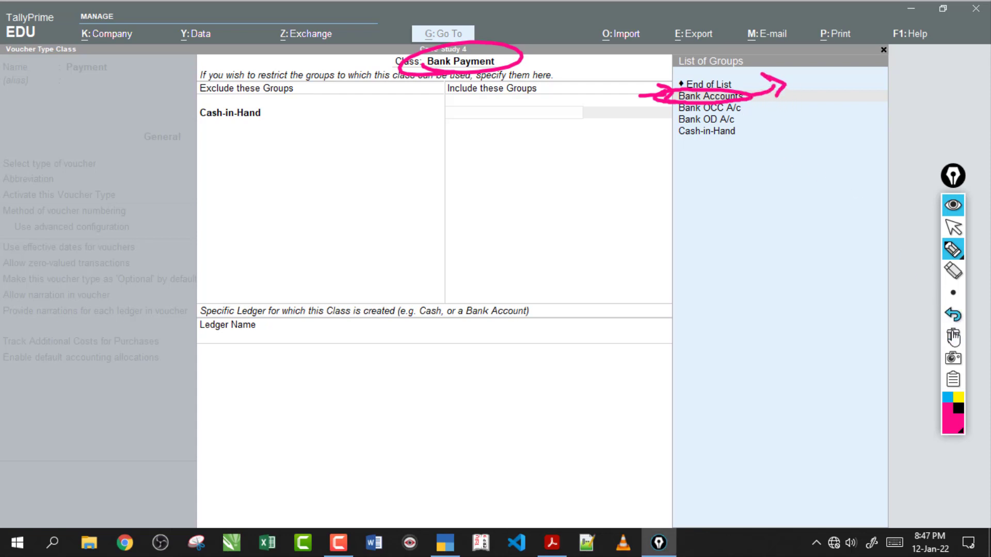
click(953, 336)
click(953, 227)
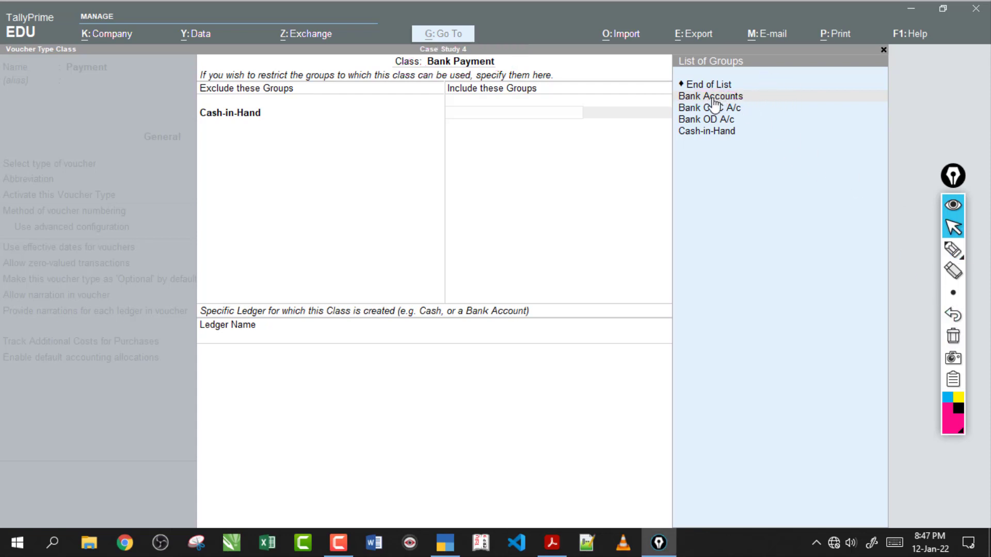
click(721, 98)
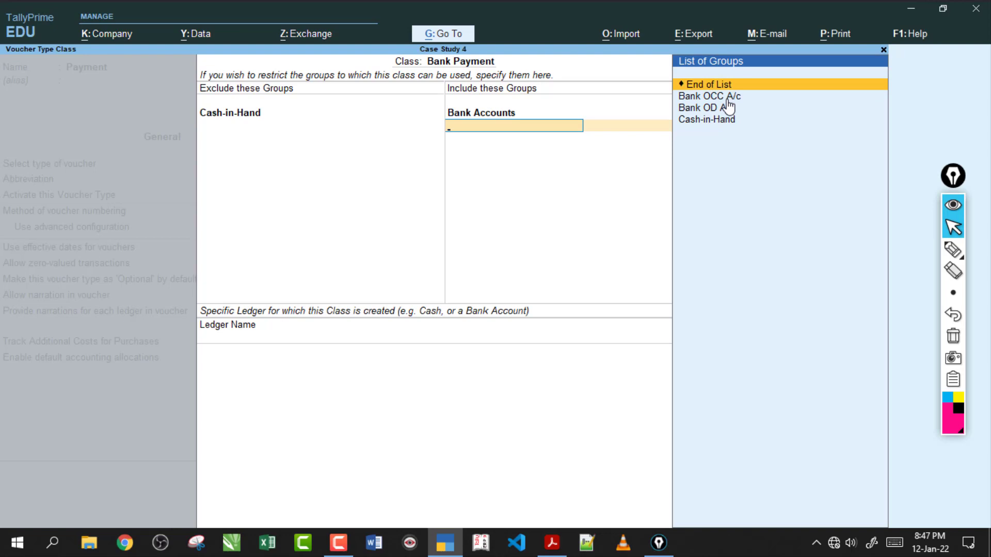
Step: Circle the excluded Cash-in-Hand group, the included Bank Accounts group and the class name, and clear the pen marks
click(953, 250)
drag(189, 129, 220, 131)
mouse_move(308, 128)
mouse_down()
mouse_move(217, 124)
mouse_move(299, 128)
mouse_up()
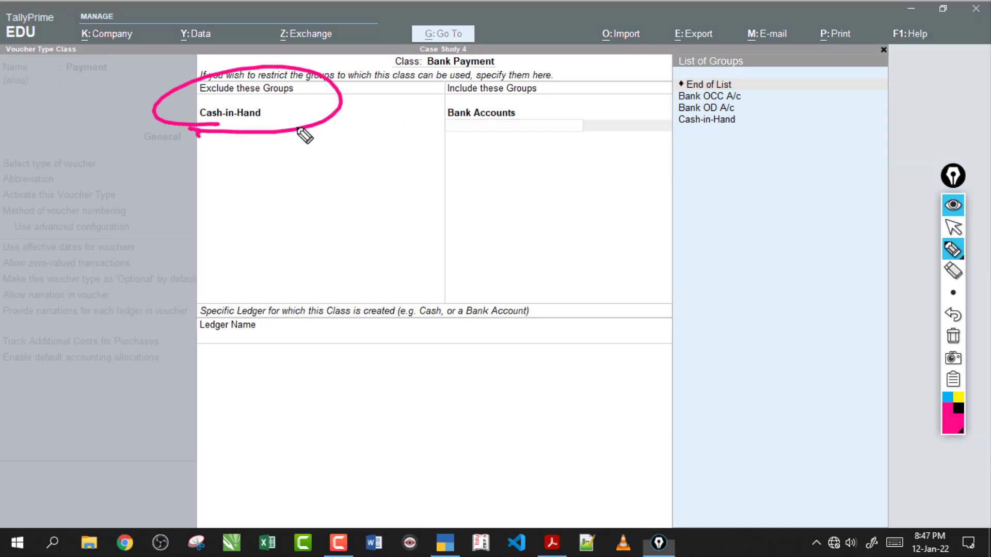
mouse_move(452, 130)
mouse_down()
mouse_move(551, 130)
mouse_move(495, 124)
mouse_up()
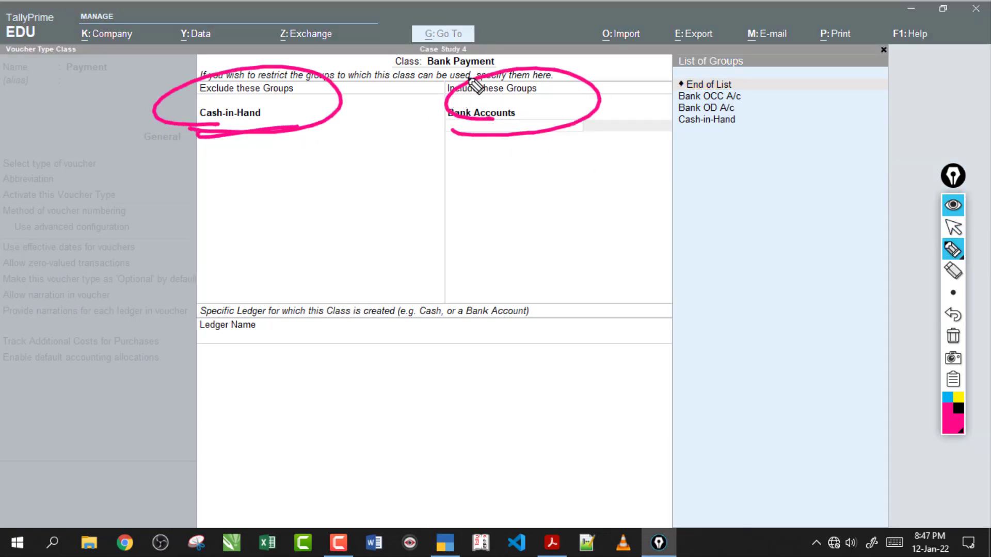
drag(413, 68, 522, 50)
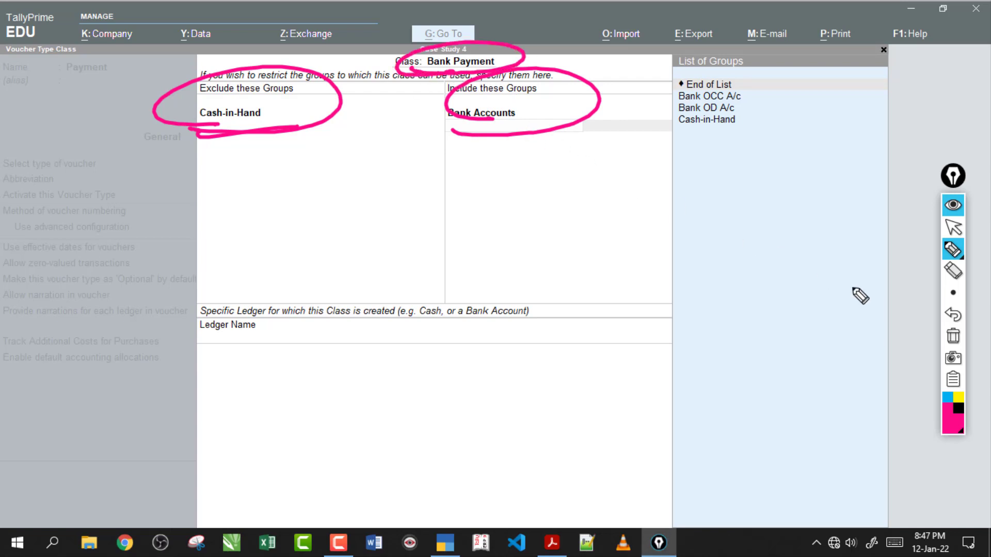
click(952, 336)
click(953, 227)
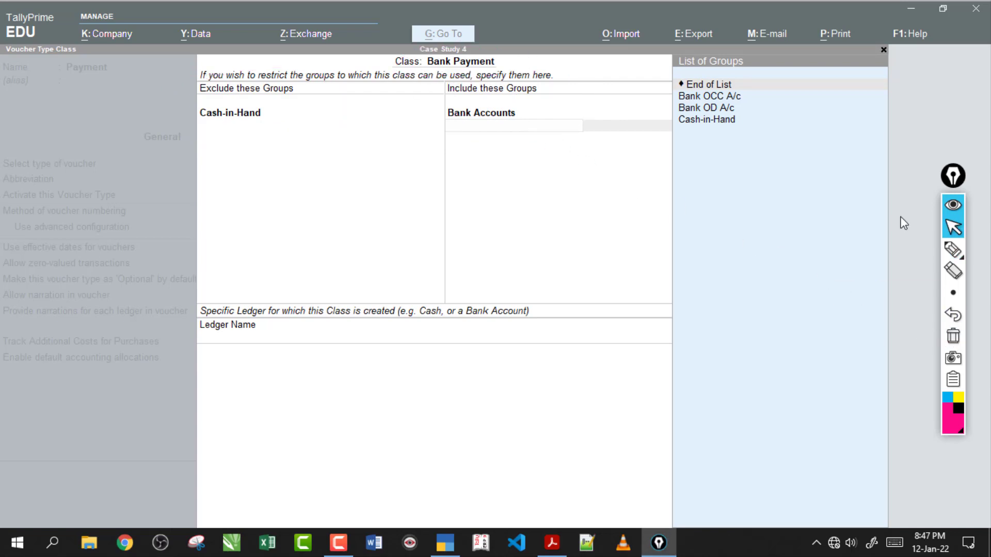
Step: End the Bank Payment class's inclusion list and set ICICI Bank as its specific ledger
click(503, 129)
key(Return)
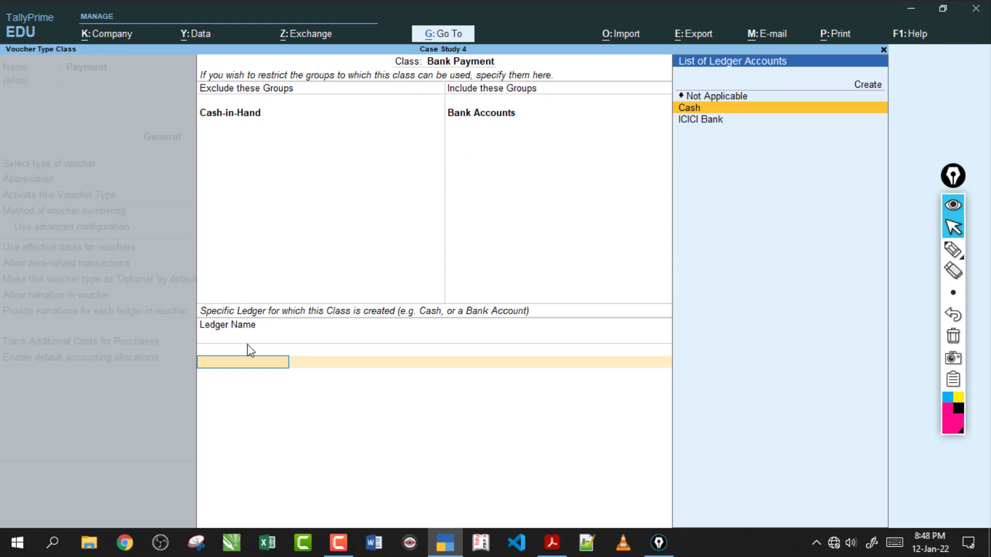
key(Down)
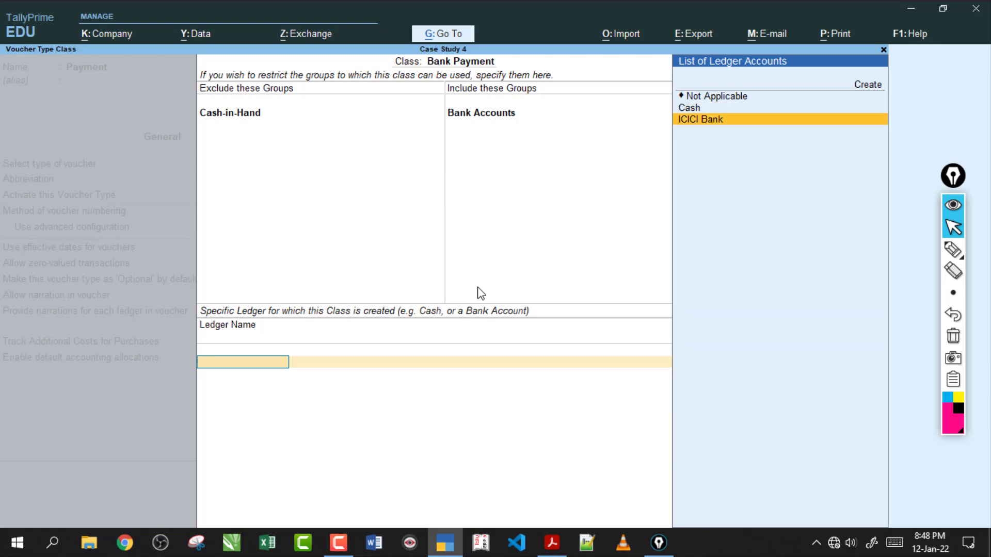
key(Return)
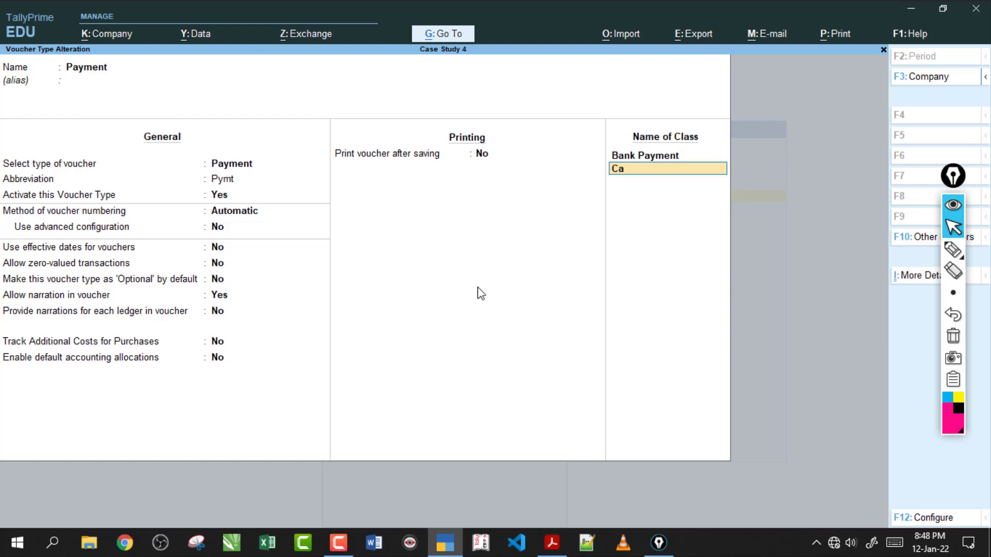
Step: Add a second voucher class named Cash Payment to the Payment voucher type and open its class settings
text(Cah)
key(BackSpace)
text(sh Payment)
key(Return)
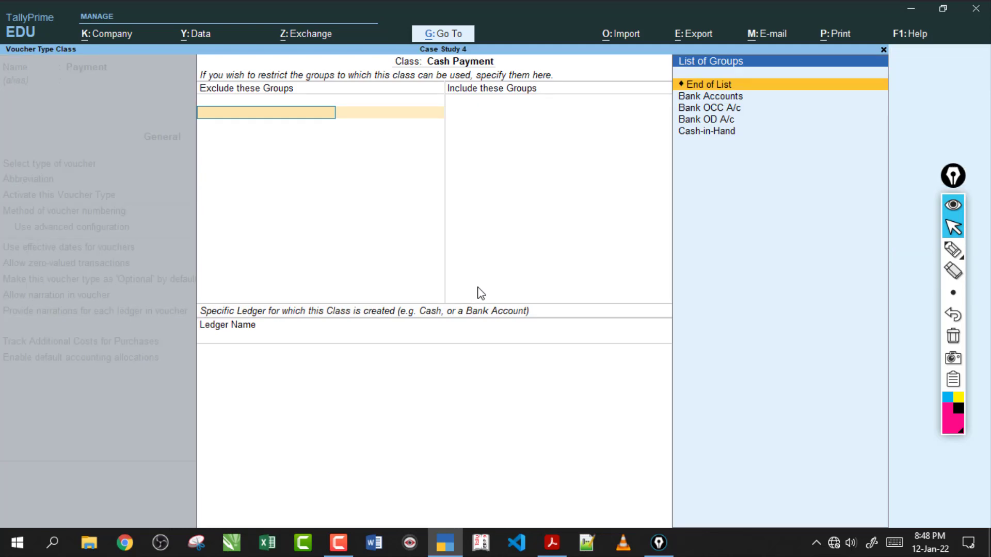
Step: Exclude the Bank Accounts and Bank OD A/c groups from the Cash Payment class and end the exclusion list
key(Down)
key(Return)
key(Down)
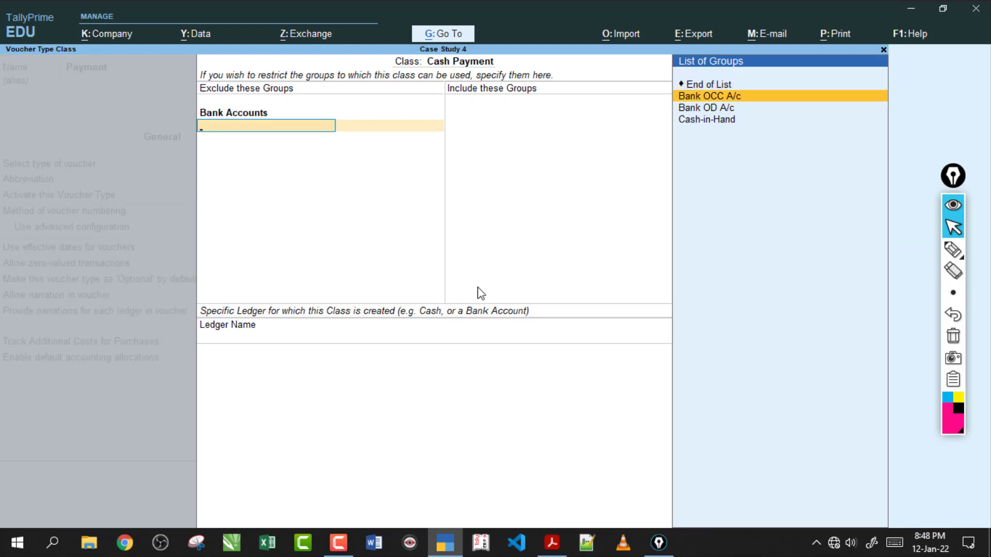
key(Return)
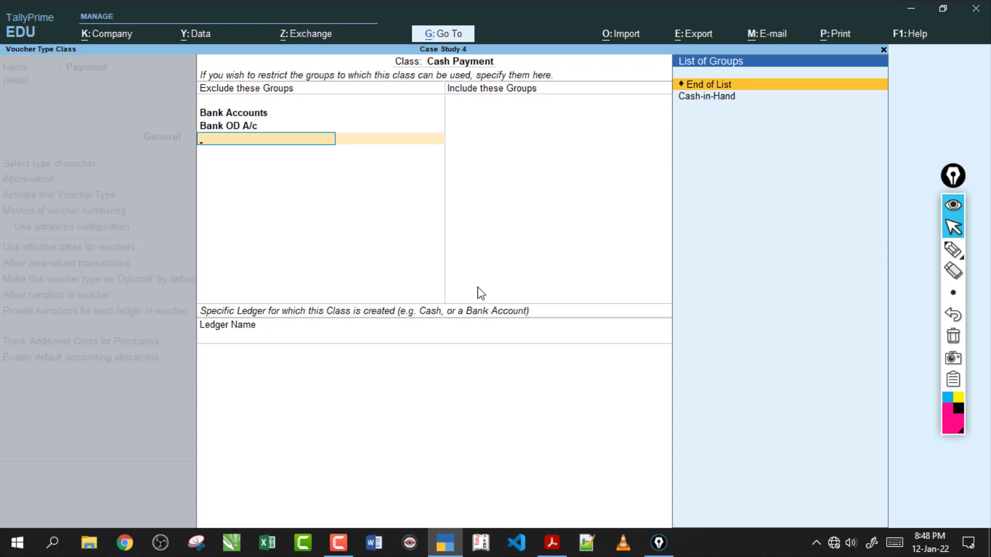
key(Return)
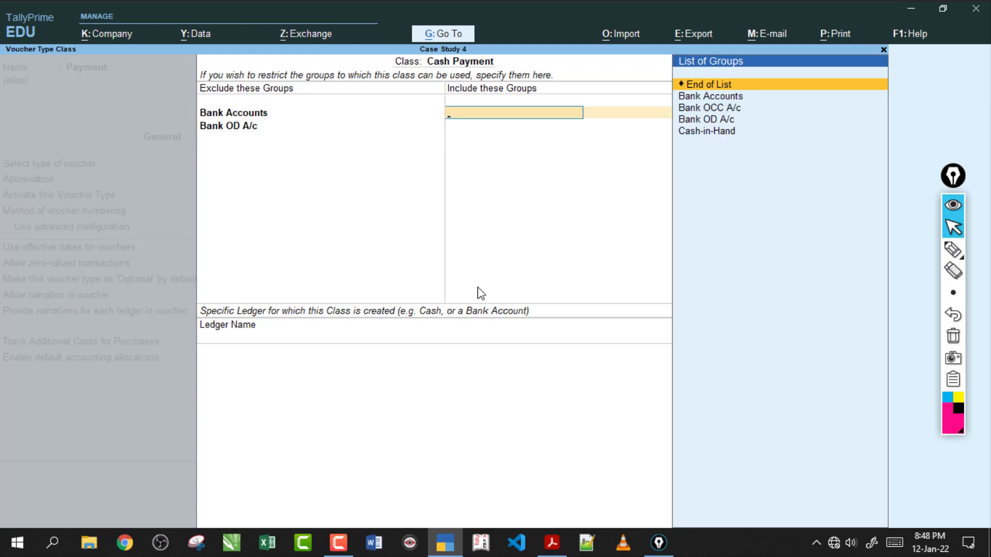
Step: Include the Cash-in-Hand group in the Cash Payment class and set Cash as its specific ledger
key(Down)
key(Down)
key(Down)
key(Down)
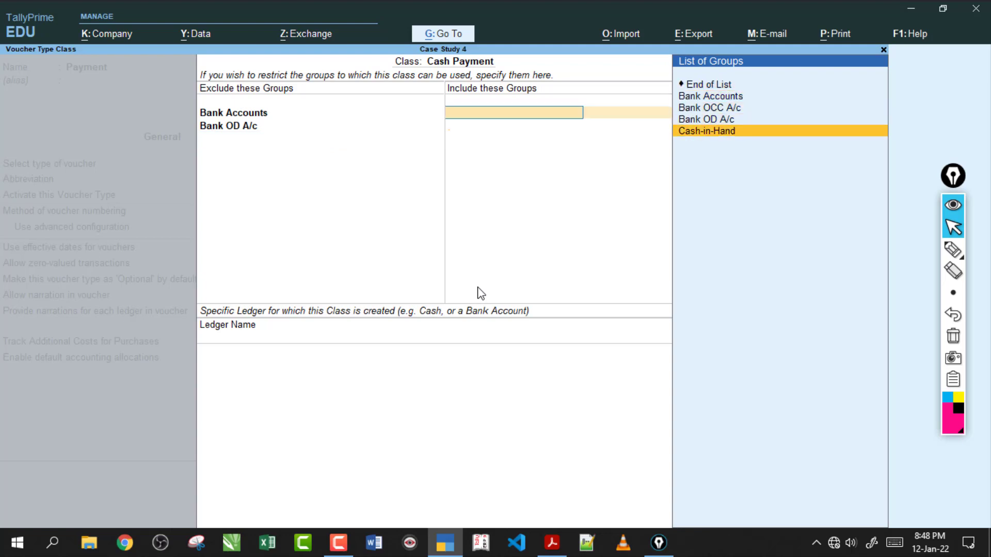
key(Return)
key(Return)
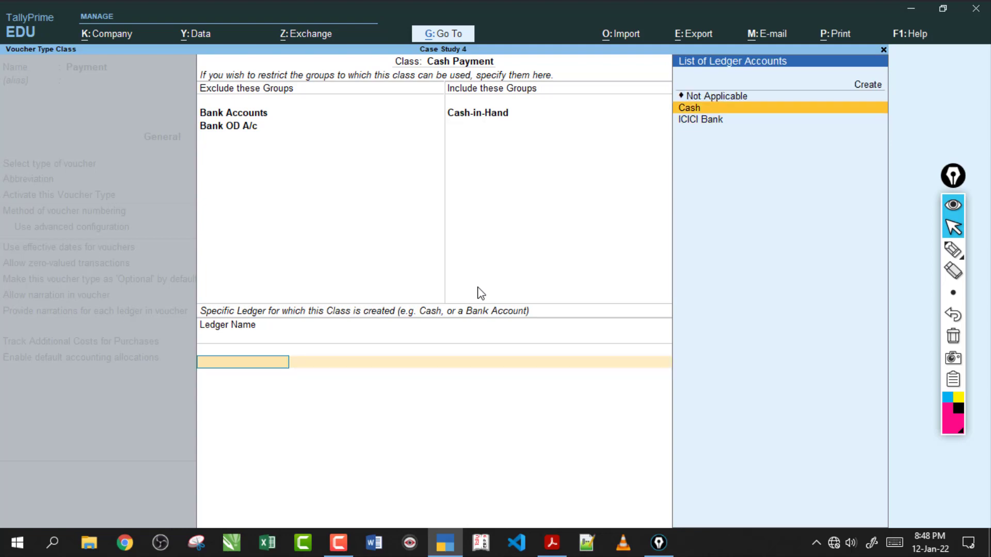
key(Return)
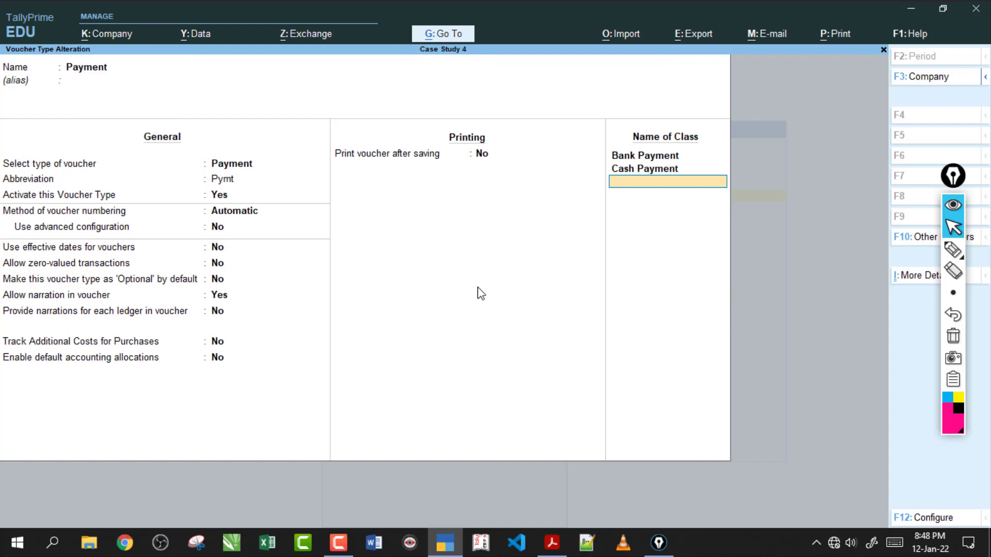
Step: Review the group and ledger settings of the Bank Payment and Cash Payment classes, leaving each without changes
key(Up)
key(Up)
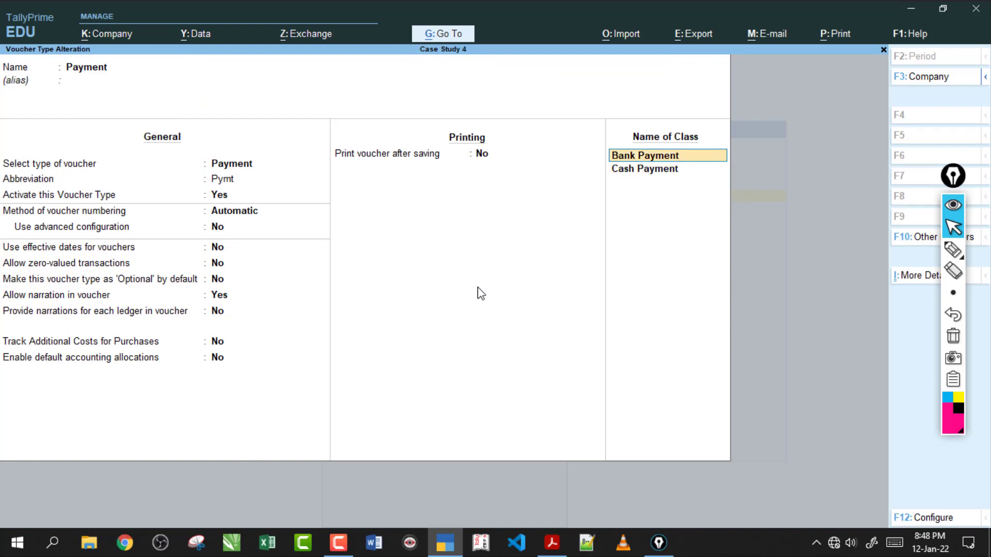
key(Return)
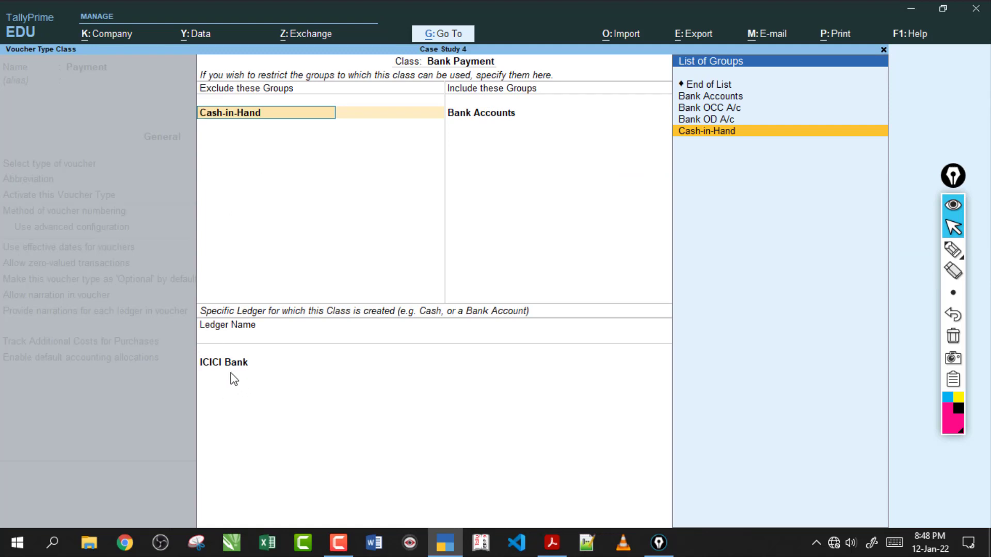
key(Escape)
key(Escape)
key(y)
key(Down)
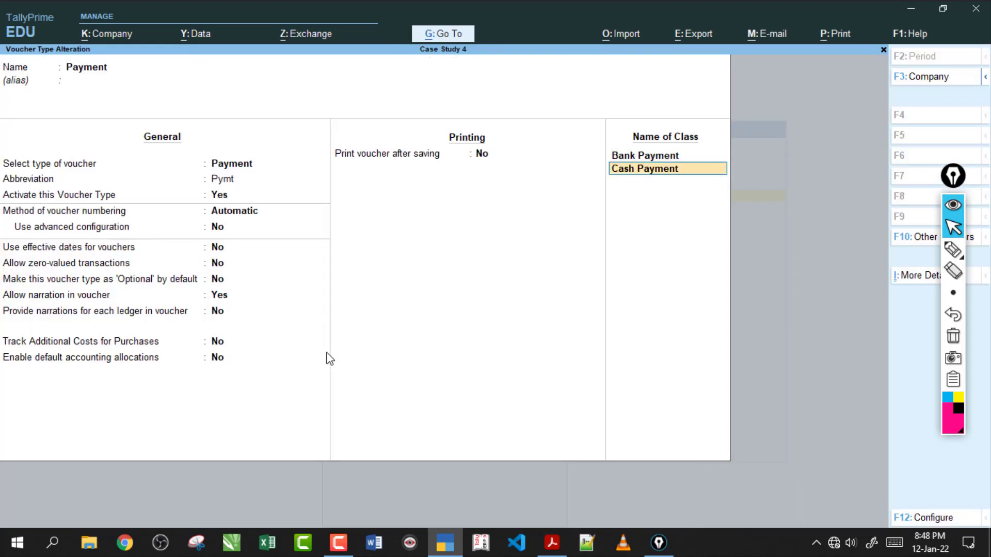
key(Return)
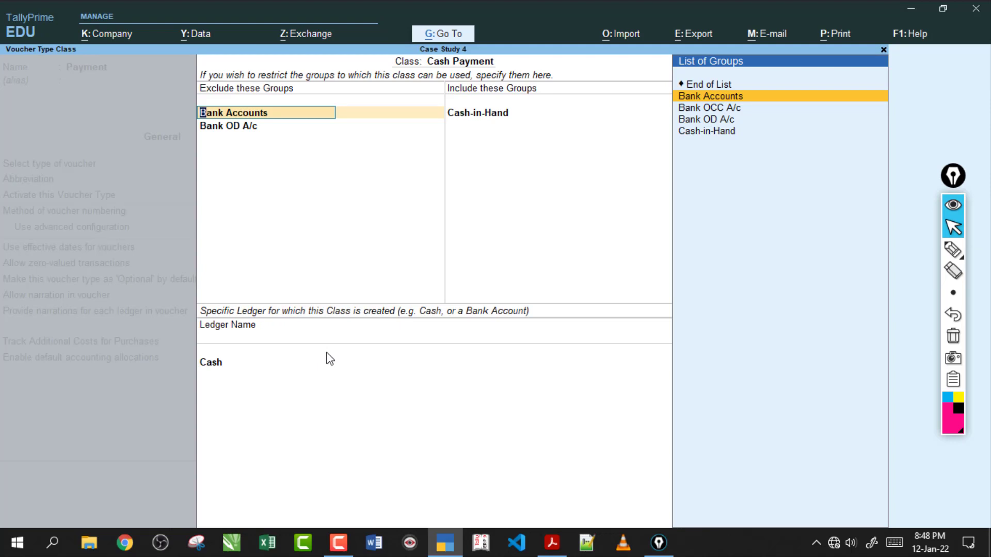
key(Escape)
key(Escape)
key(y)
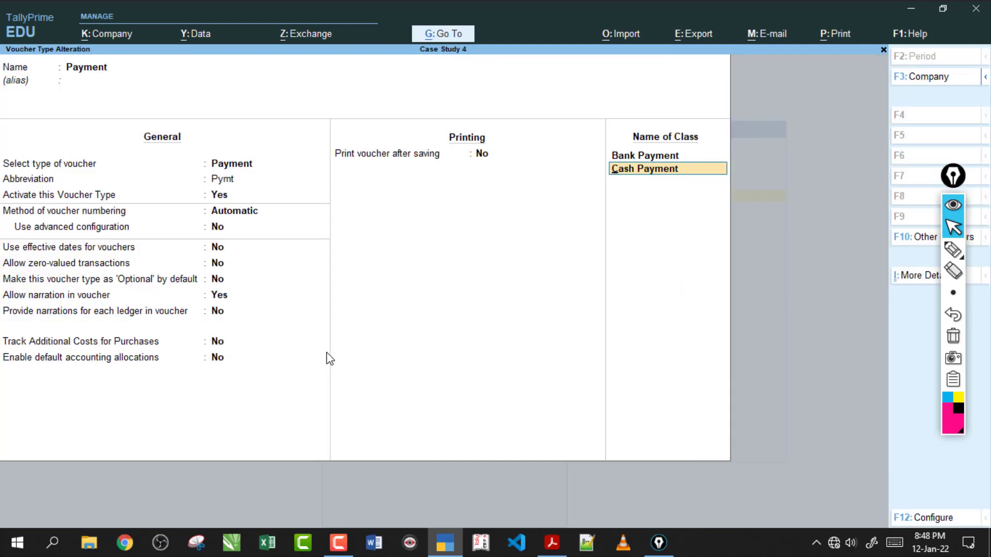
Step: Accept the altered Payment voucher type and return to the Gateway of Tally
key(Return)
key(Return)
key(Return)
key(Return)
key(Return)
key(Return)
key(Return)
key(Return)
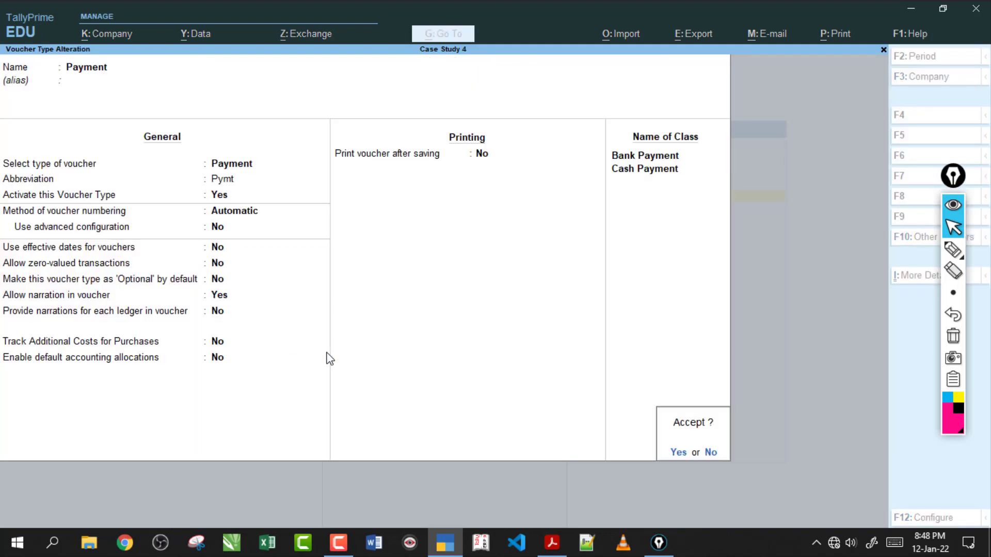
key(y)
key(Escape)
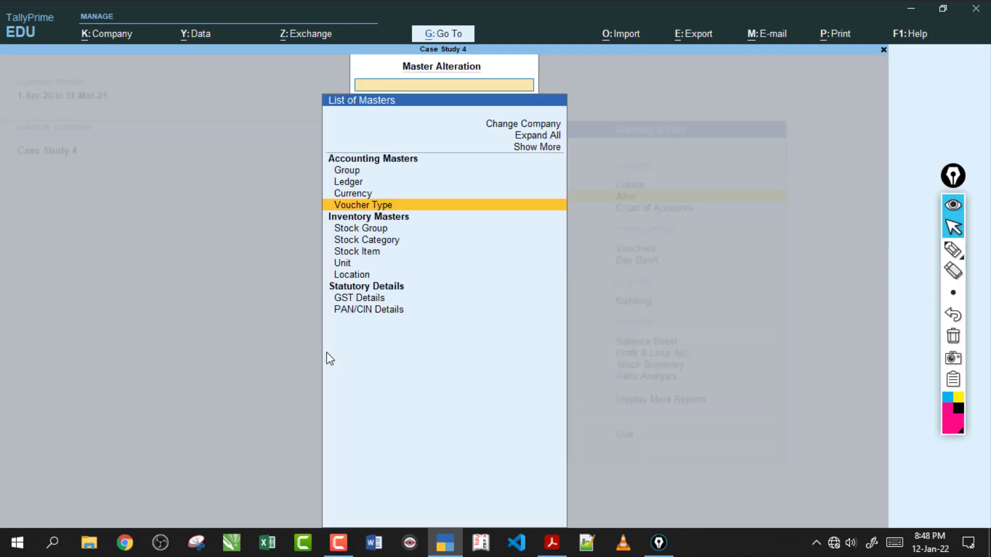
key(Escape)
key(Escape)
key(Escape)
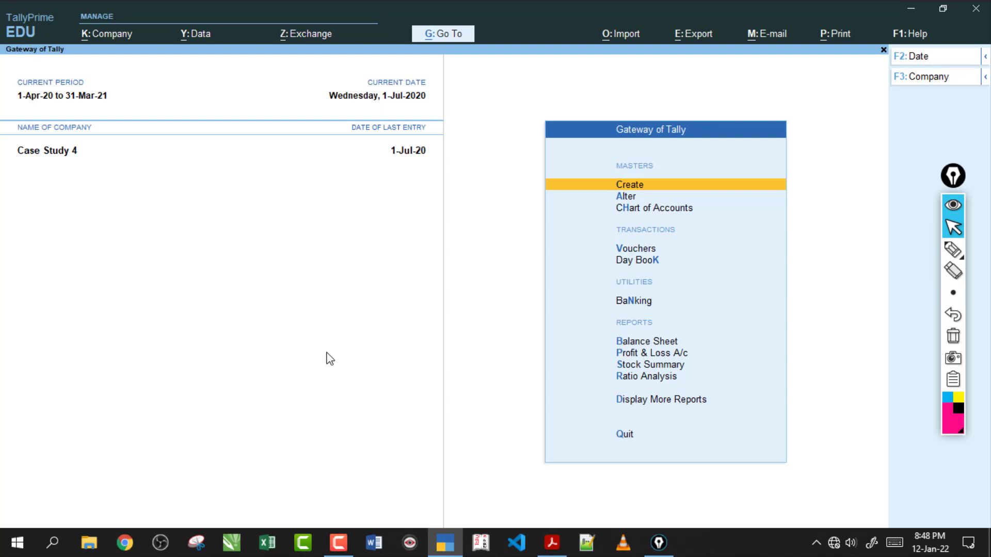
Step: Open voucher entry from the Gateway of Tally
key(Down)
key(Down)
key(Down)
key(Return)
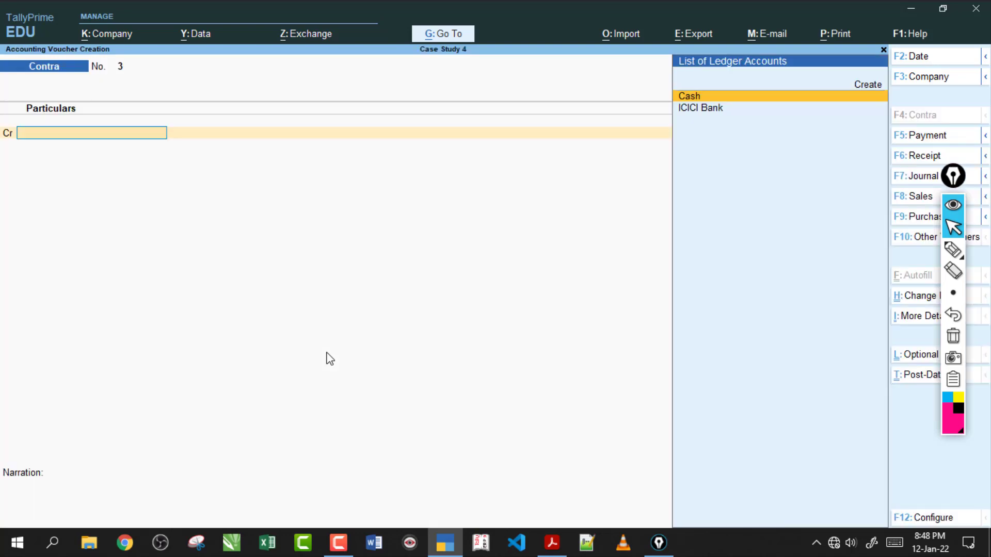
Step: Switch to the case study PDF, trace transaction 5's Rs.25000 cheque and voucher class note, and return to TallyPrime
click(551, 542)
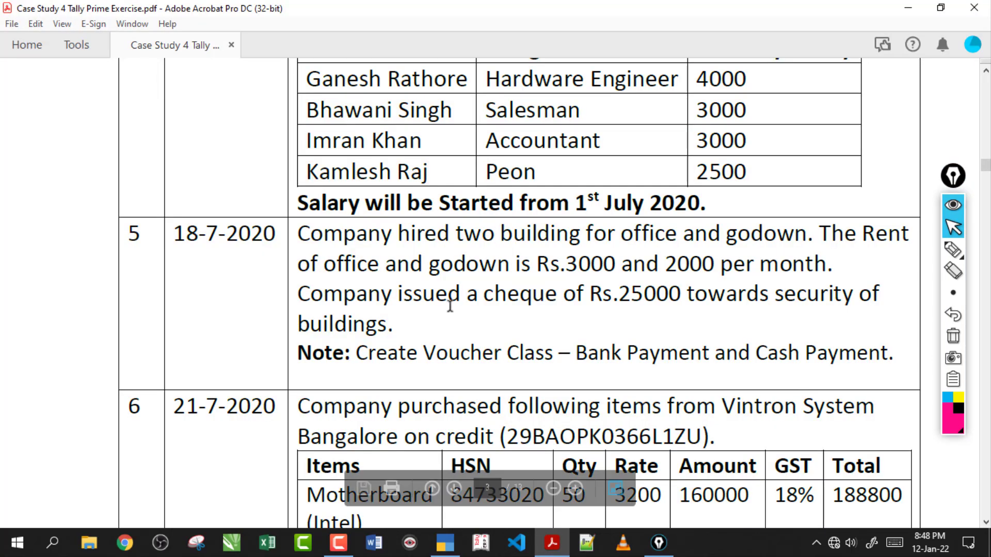
drag(667, 298, 485, 299)
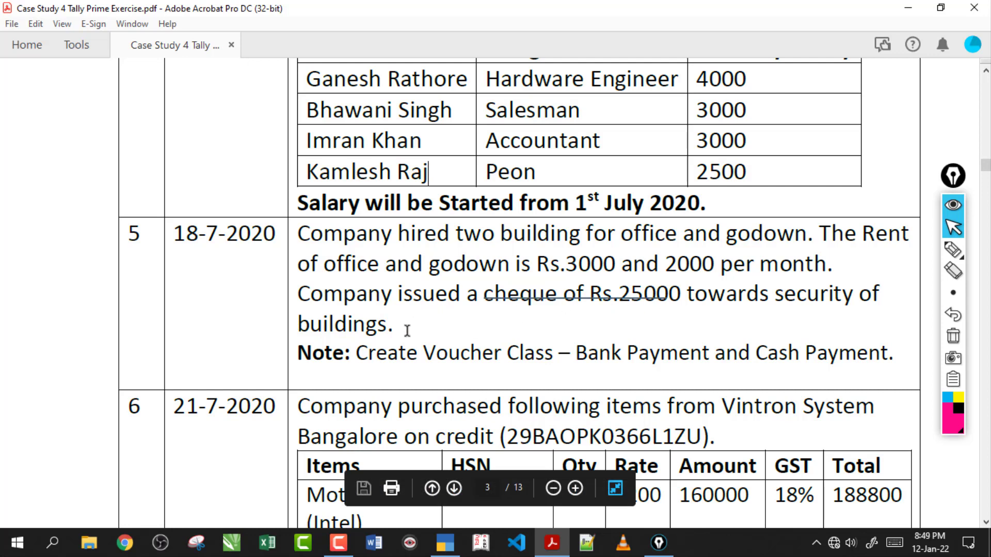
key(ctrl+z)
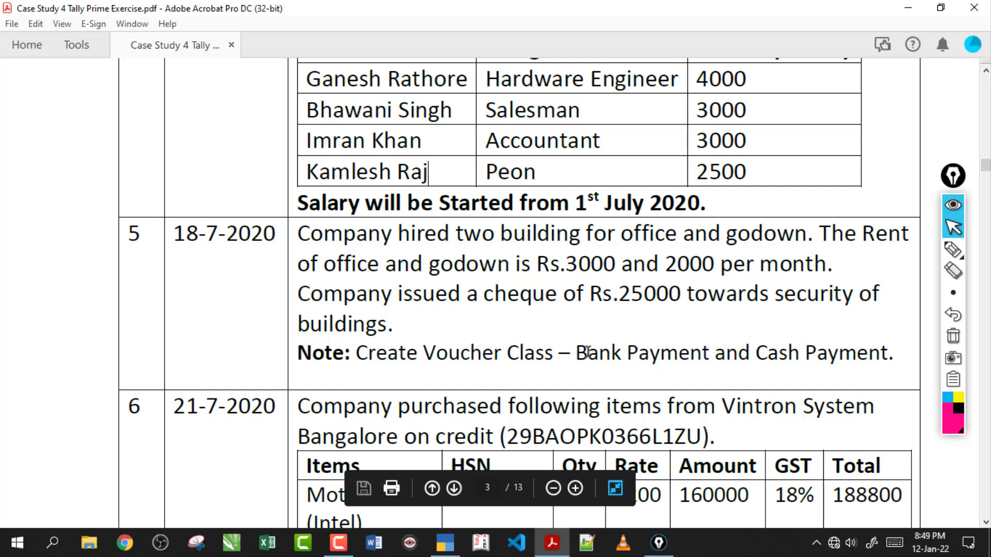
drag(579, 358, 783, 358)
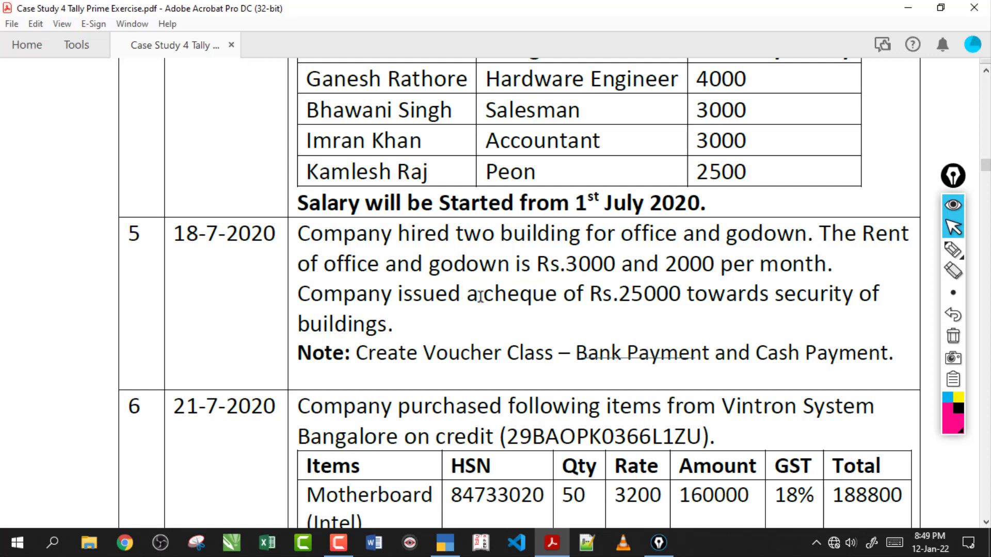
drag(818, 354, 772, 354)
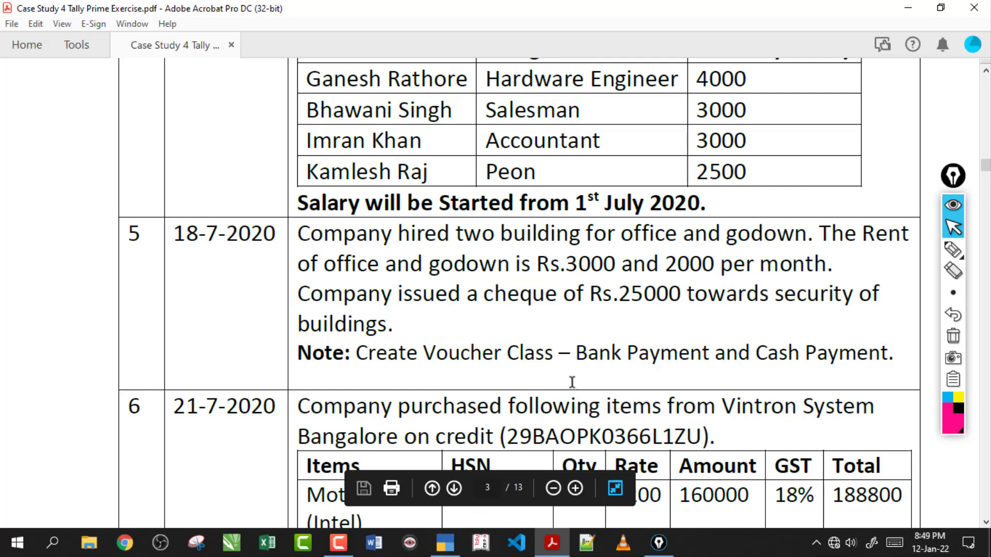
drag(378, 293, 513, 292)
drag(578, 356, 694, 356)
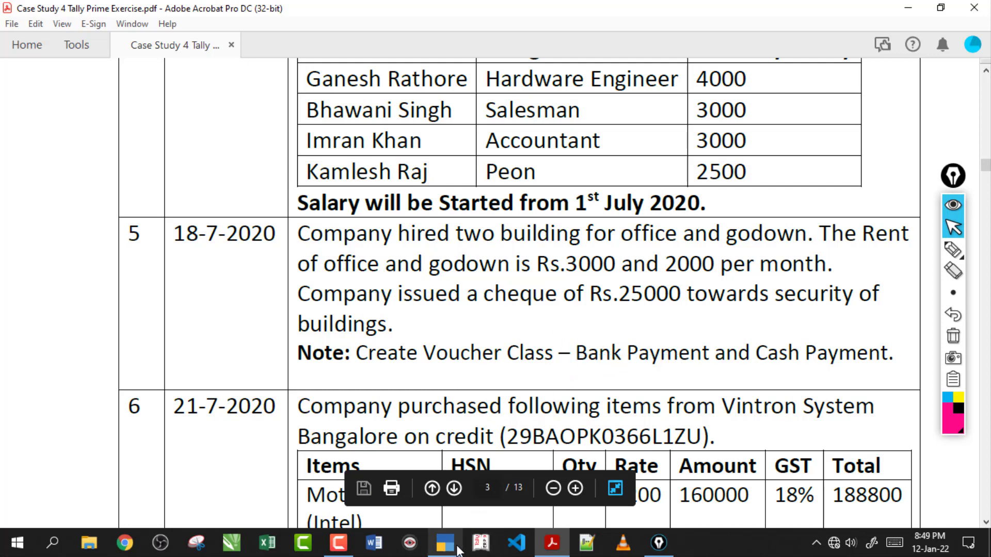
click(445, 542)
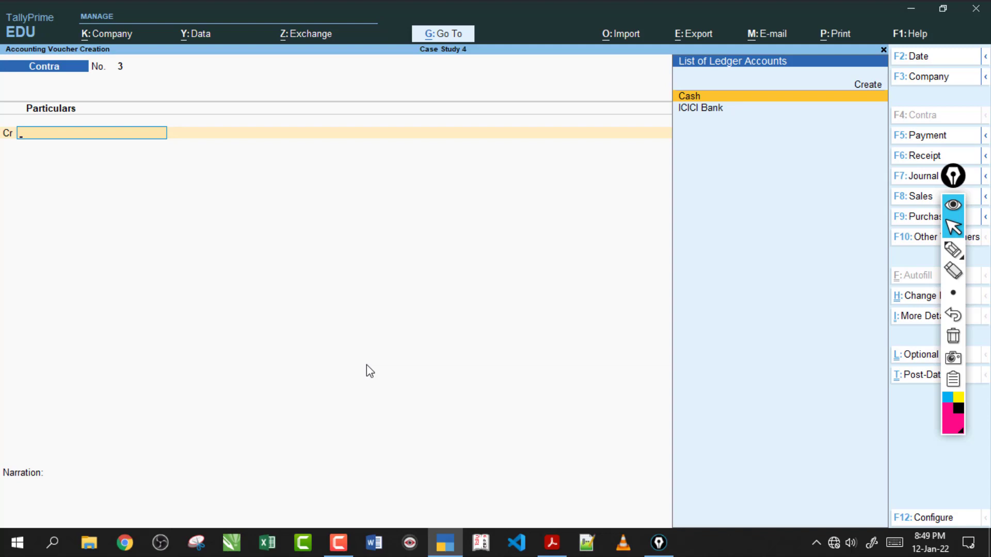
Step: Switch the new voucher to the Payment type with the Bank Payment voucher class
key(F5)
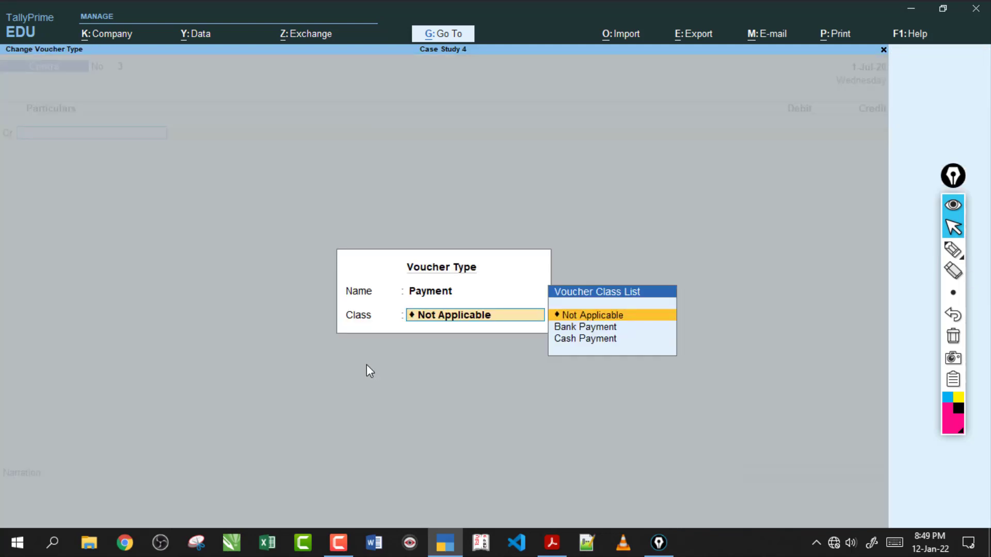
key(Down)
key(Down)
key(Up)
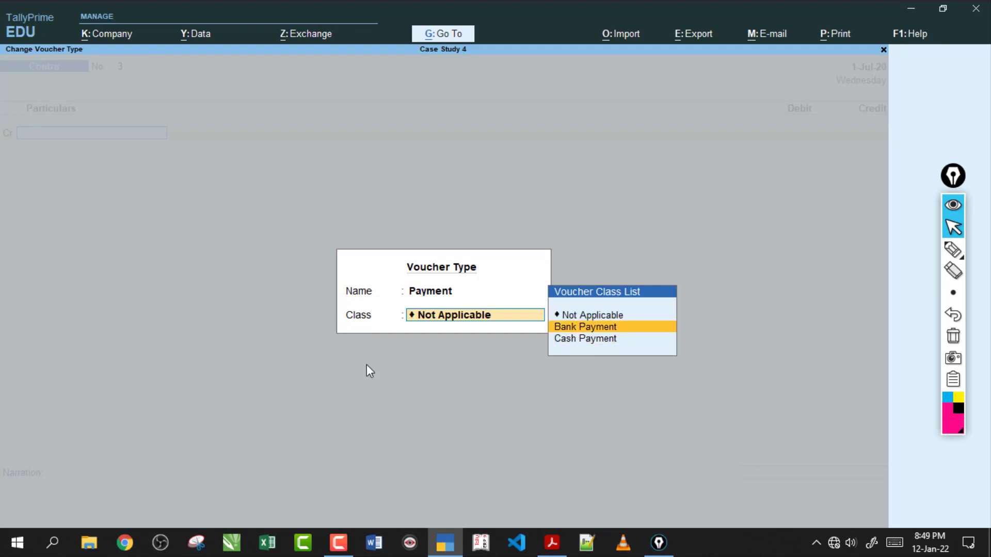
key(Return)
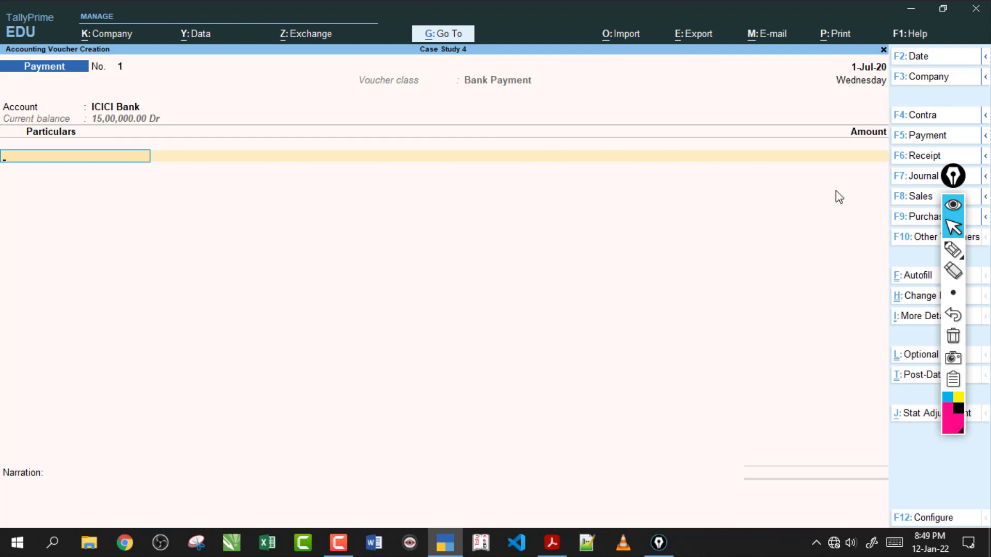
Step: Mark the voucher's ICICI Bank account with a circle, arrow and underline using the screen pen, and clear the annotations
drag(950, 181, 943, 176)
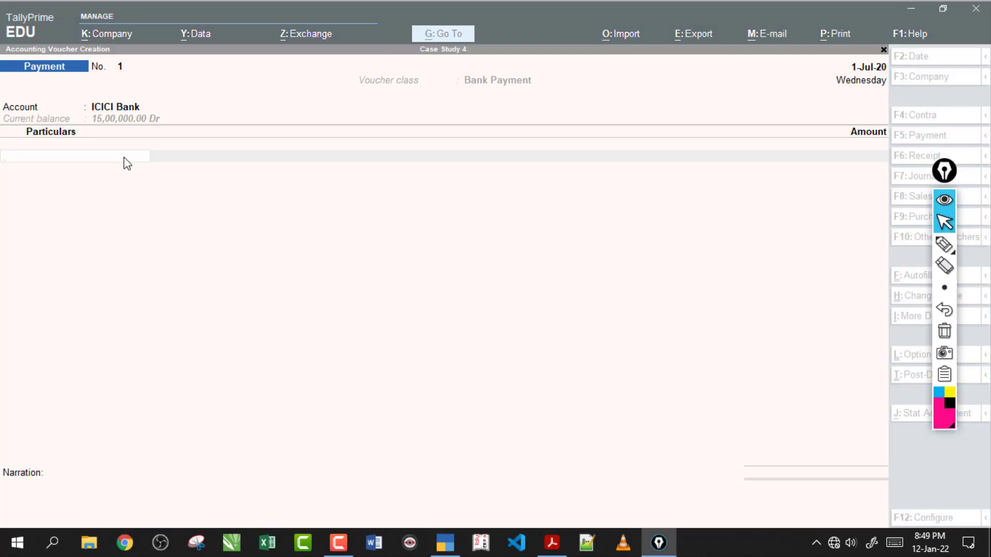
click(944, 245)
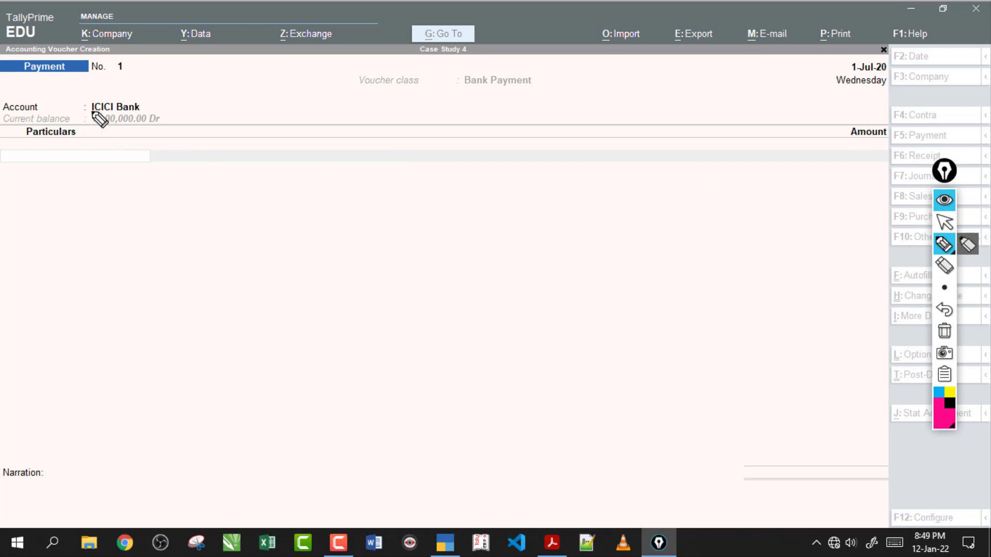
mouse_move(85, 111)
mouse_down()
mouse_move(153, 93)
mouse_move(80, 110)
mouse_up()
mouse_move(177, 106)
mouse_down()
mouse_move(210, 122)
mouse_move(202, 117)
mouse_up()
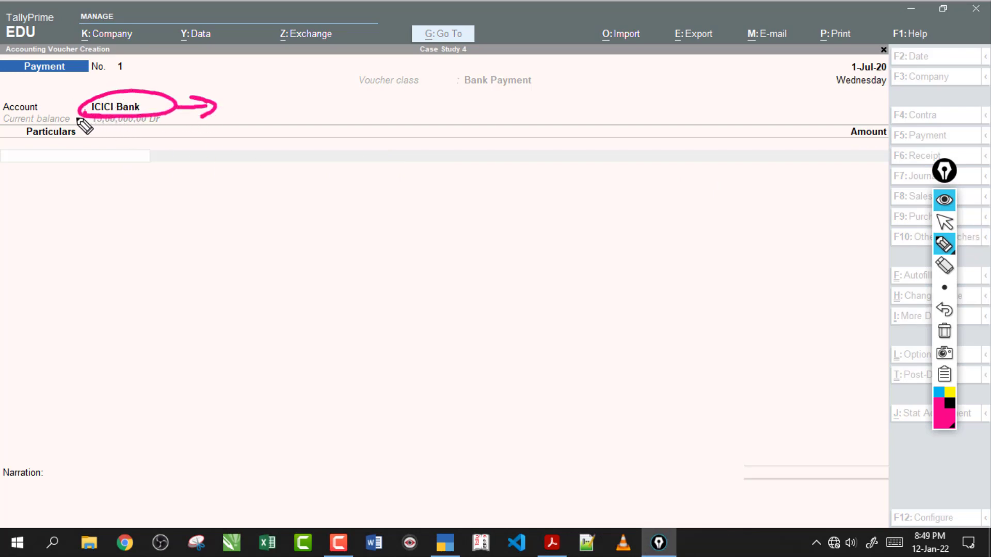
drag(77, 119, 181, 118)
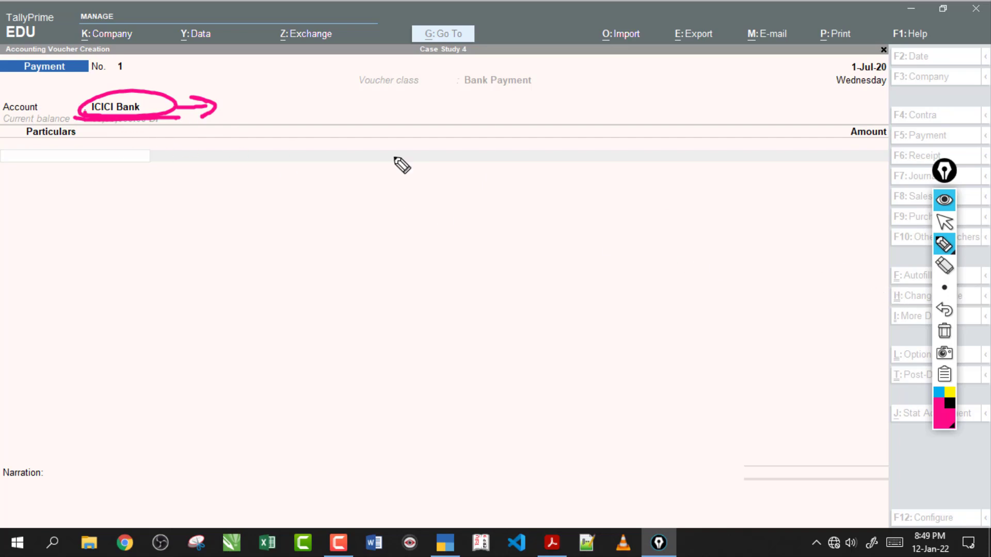
click(944, 331)
click(945, 222)
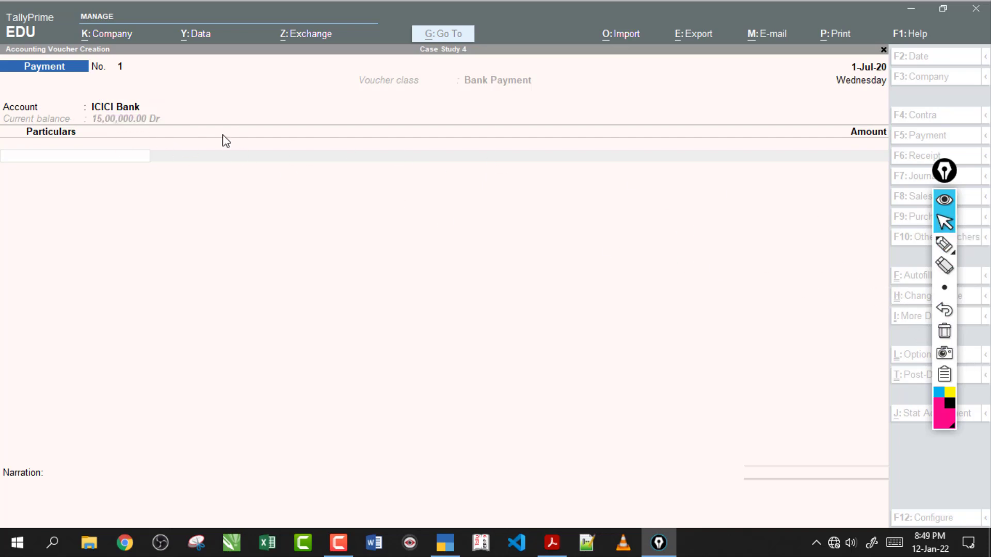
Step: Enter Security Deposits as the particulars with an amount of 25000, checking the cheque amount in the case study PDF
click(103, 157)
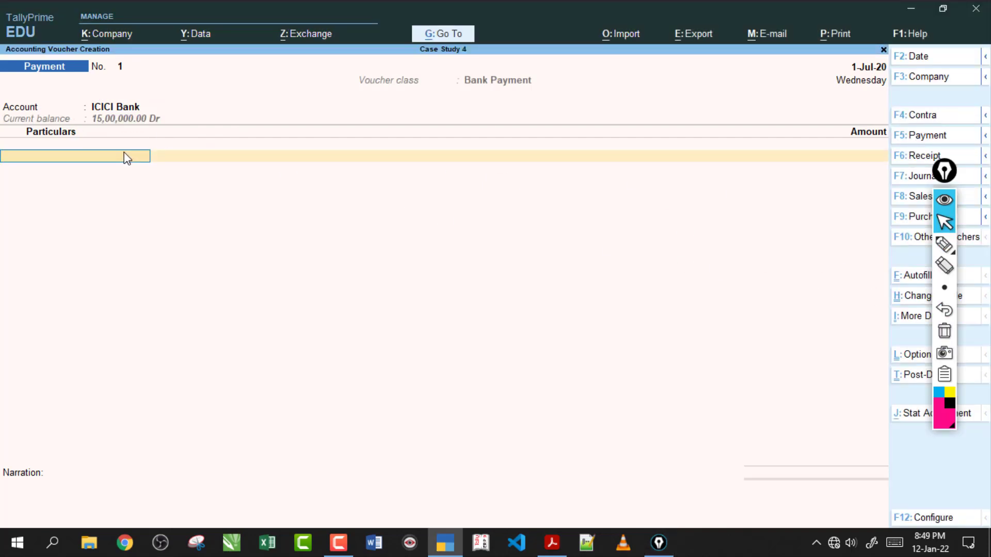
text(S)
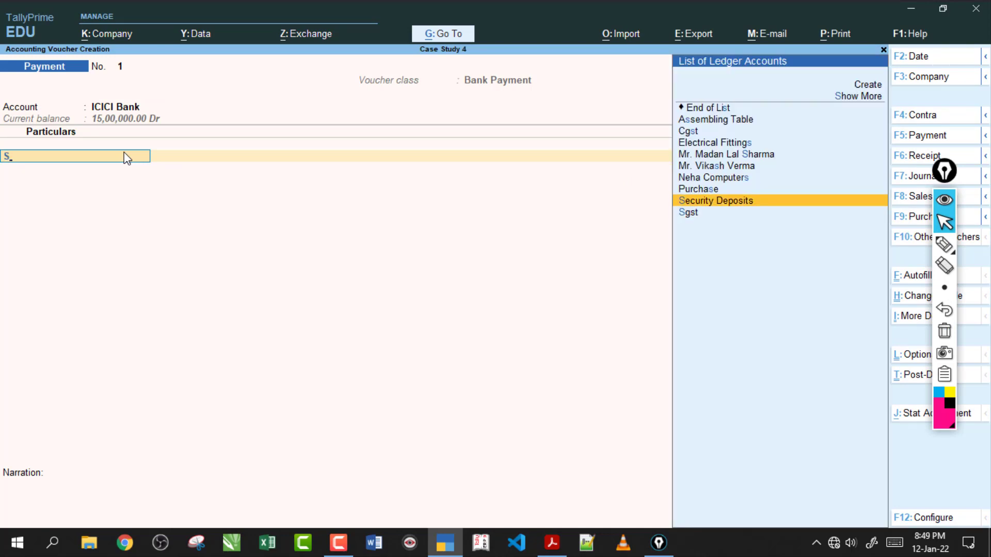
key(Return)
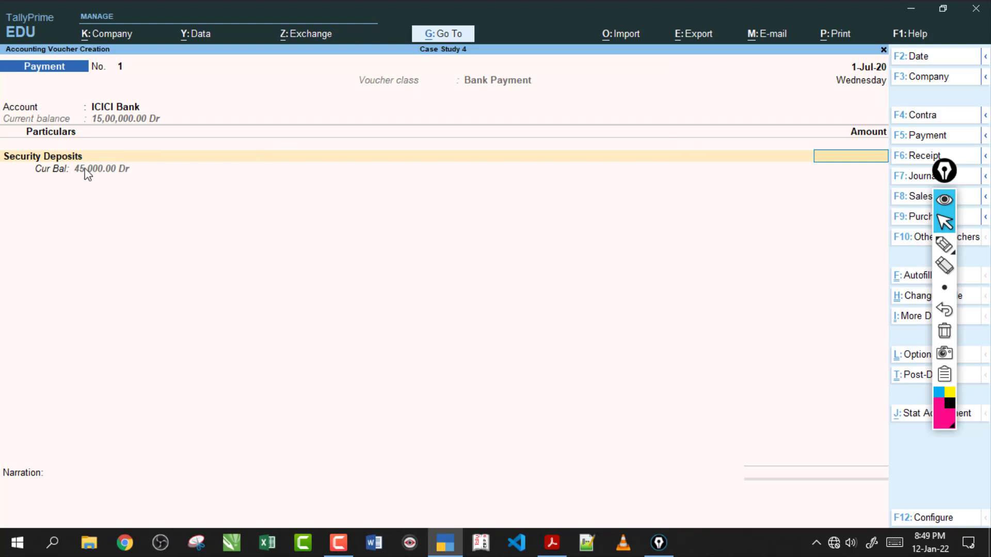
click(551, 543)
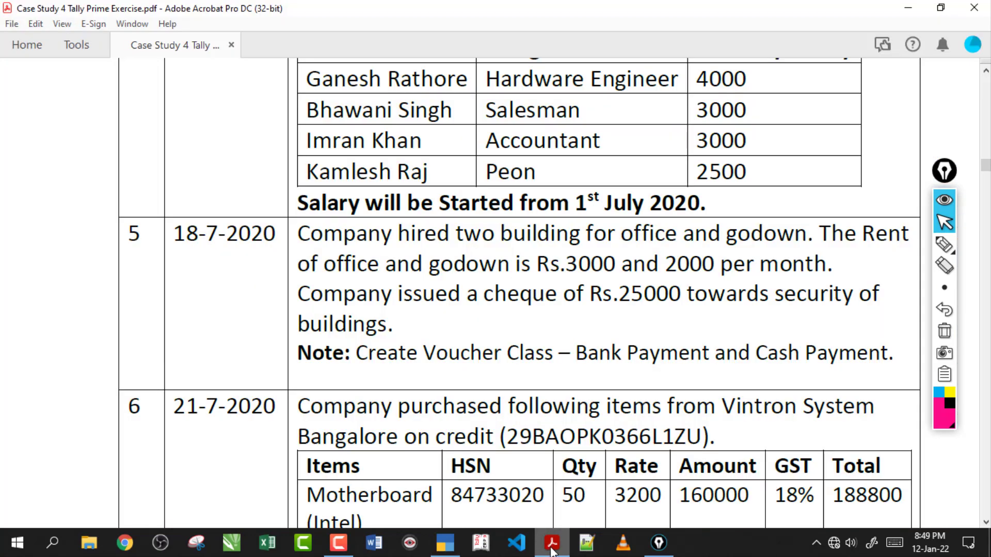
click(551, 542)
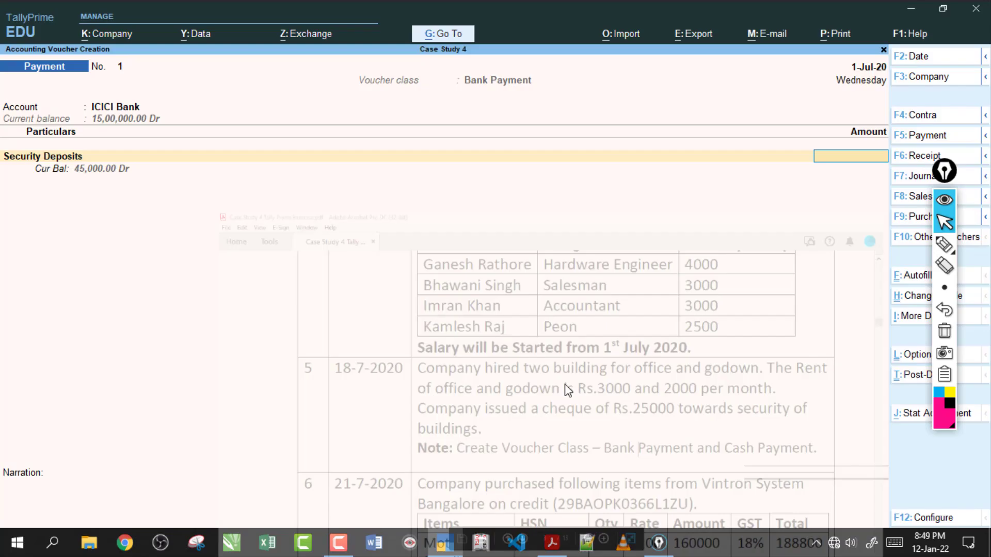
text(25,000)
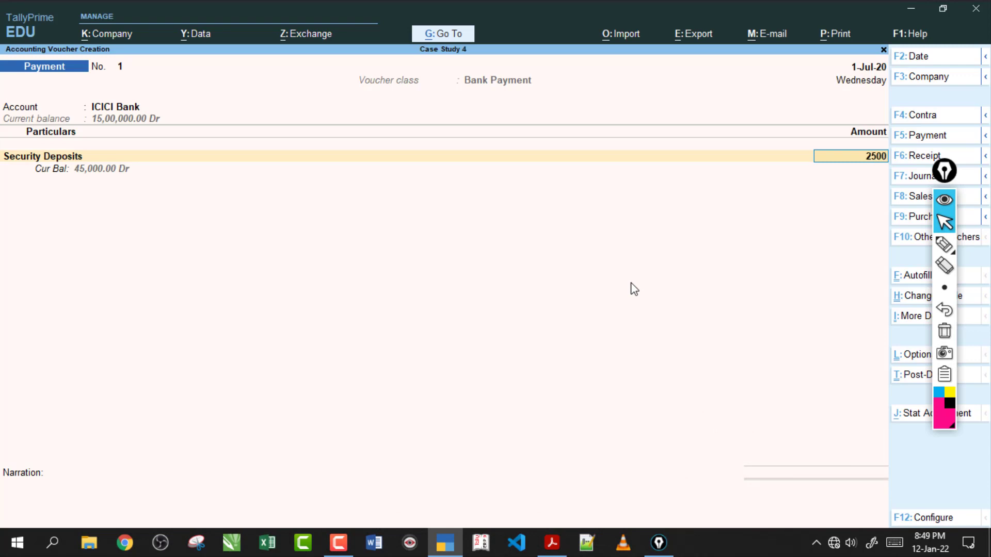
key(Return)
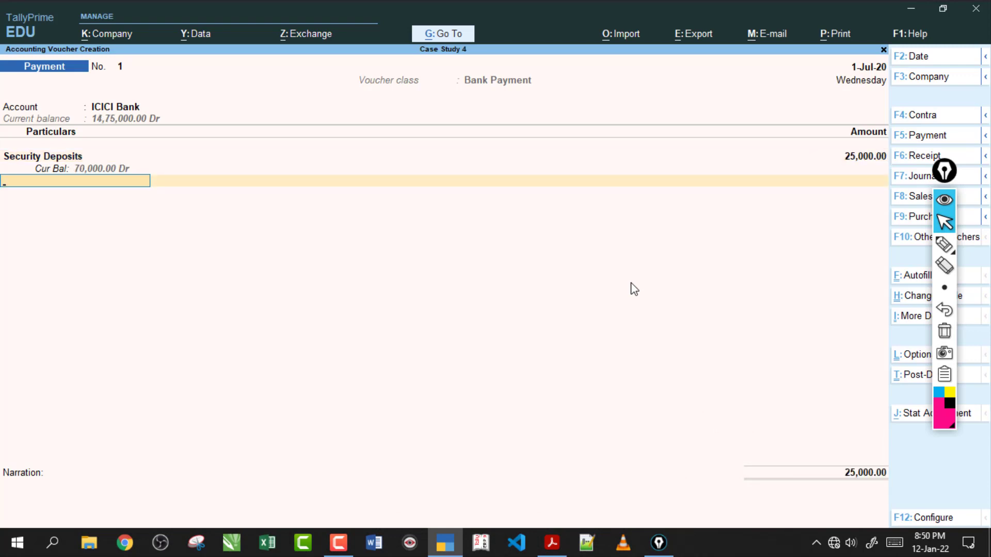
Step: Accept the ICICI Bank cheque allocation with instrument date 1-7 and save the payment voucher without a narration
key(Return)
key(Return)
key(Return)
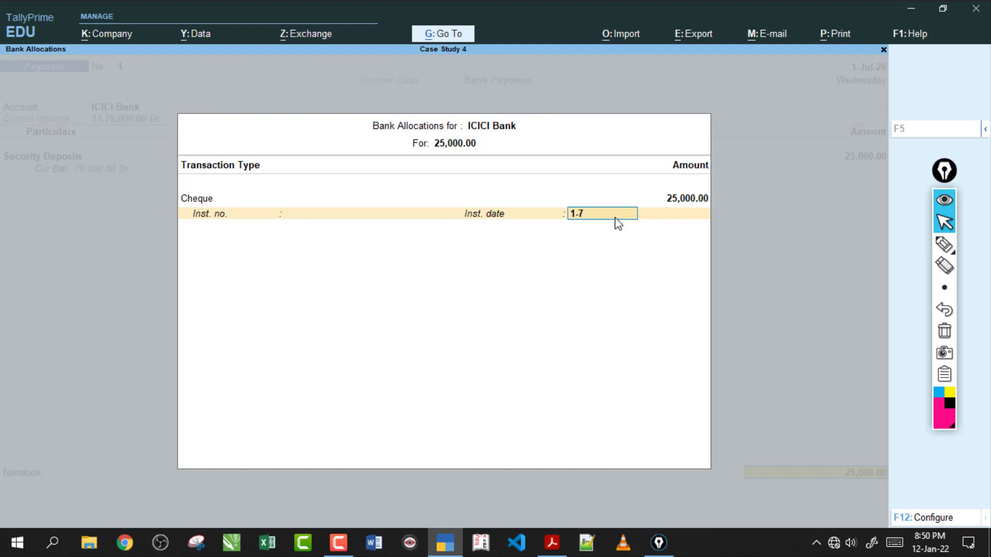
key(Return)
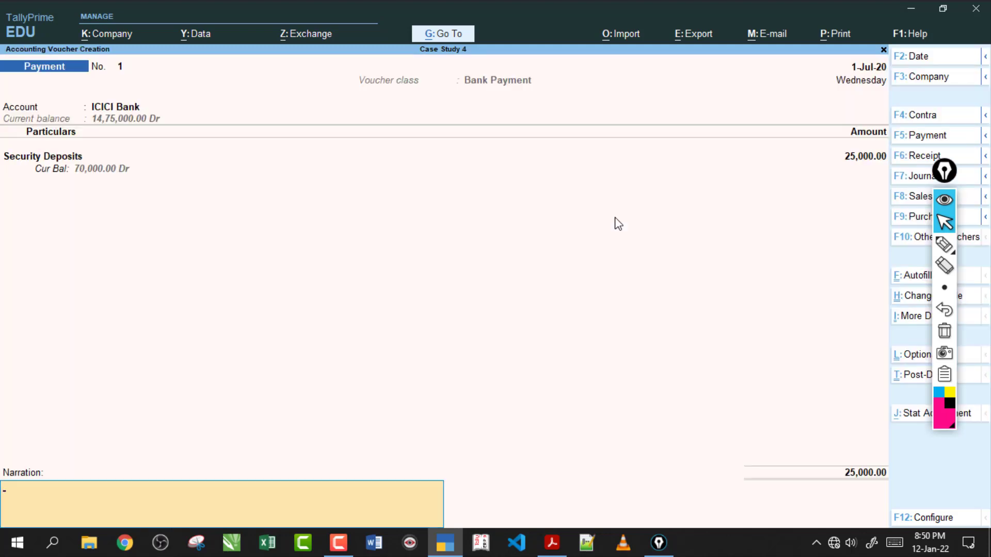
key(Return)
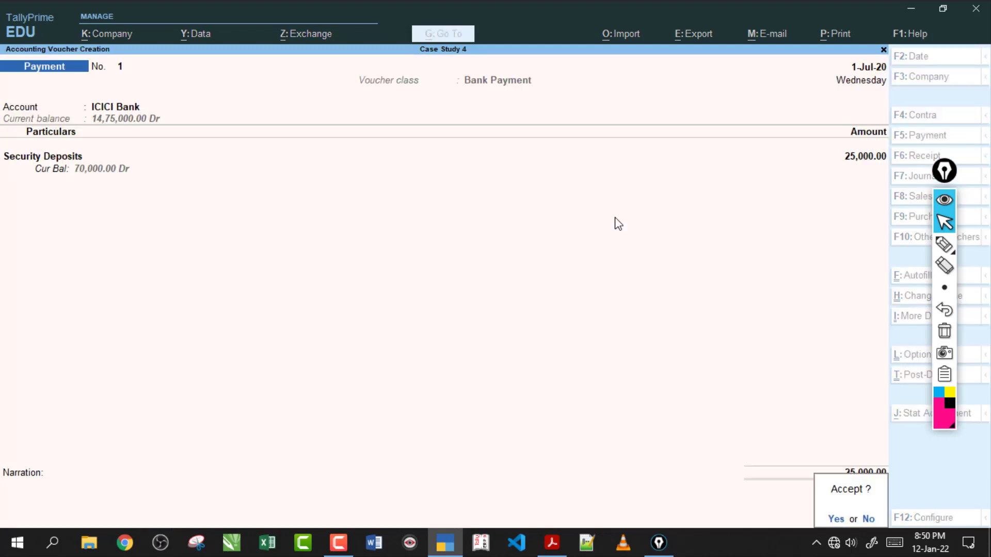
key(Return)
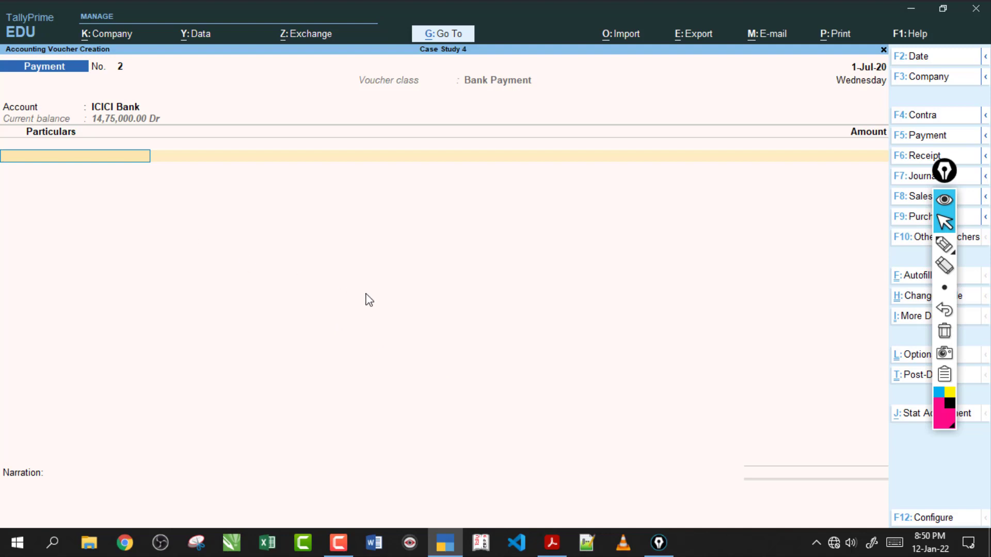
Step: Mark the link between the Payment voucher type and the ICICI Bank account with the screen pen, clearing and redrawing the annotations
click(945, 244)
drag(25, 89, 57, 93)
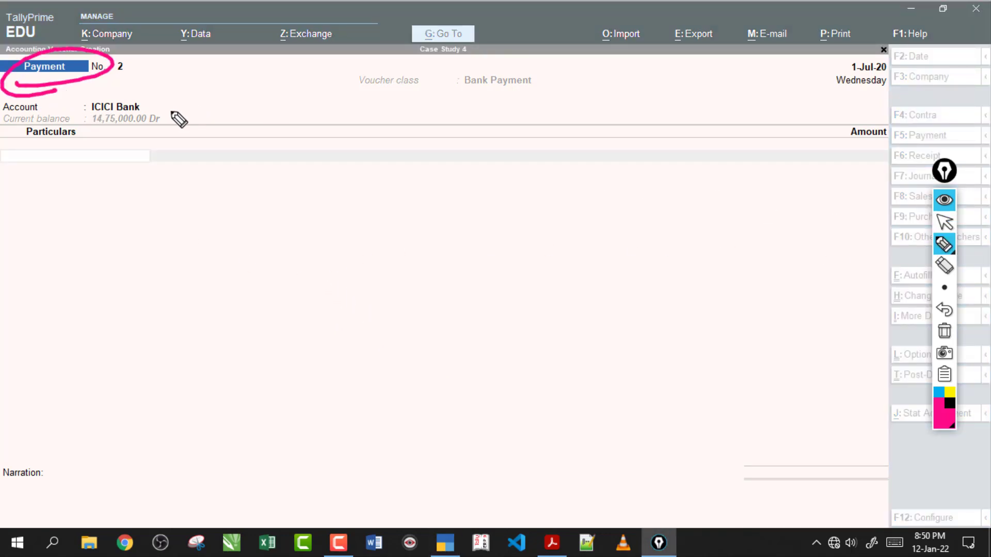
drag(154, 107, 205, 101)
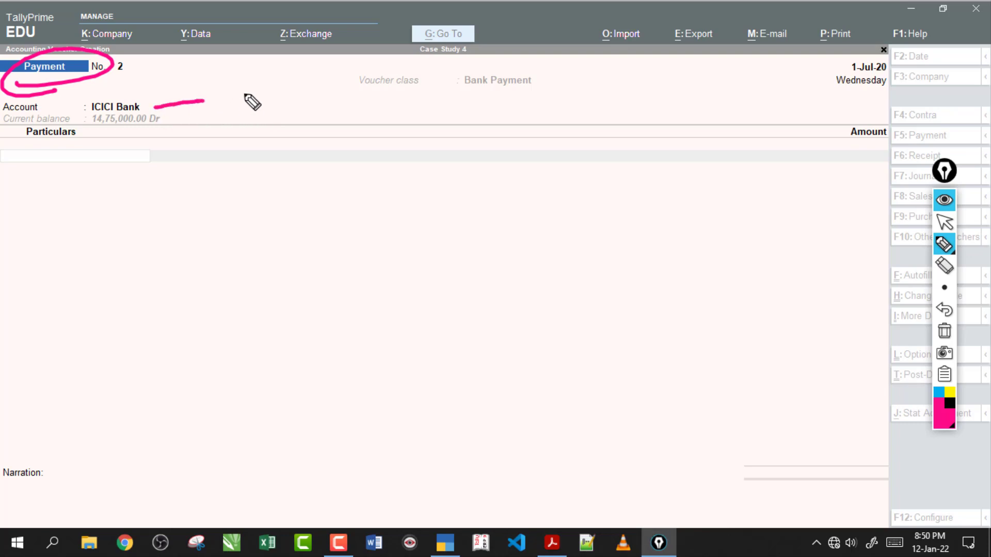
drag(83, 120, 124, 120)
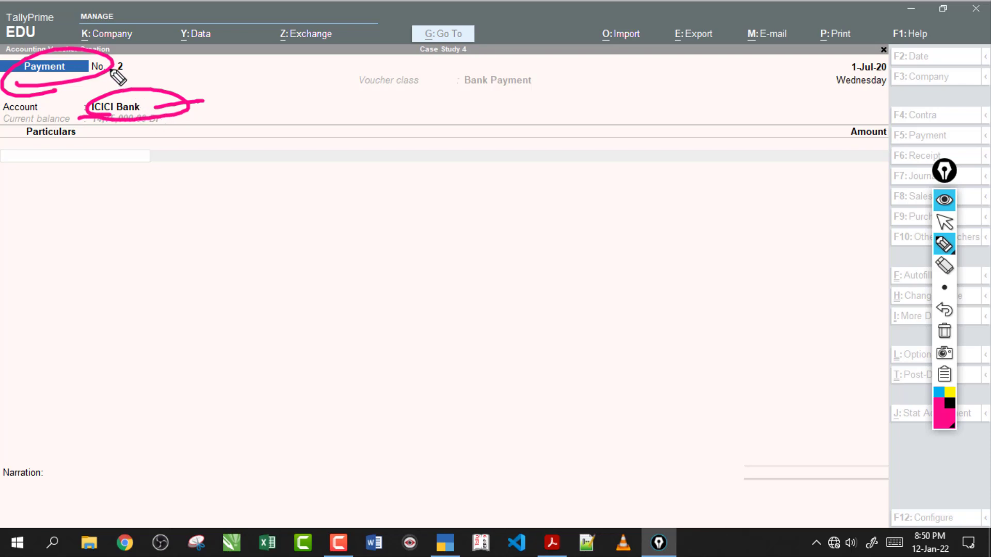
mouse_move(109, 61)
mouse_down()
mouse_move(222, 74)
mouse_move(197, 100)
mouse_up()
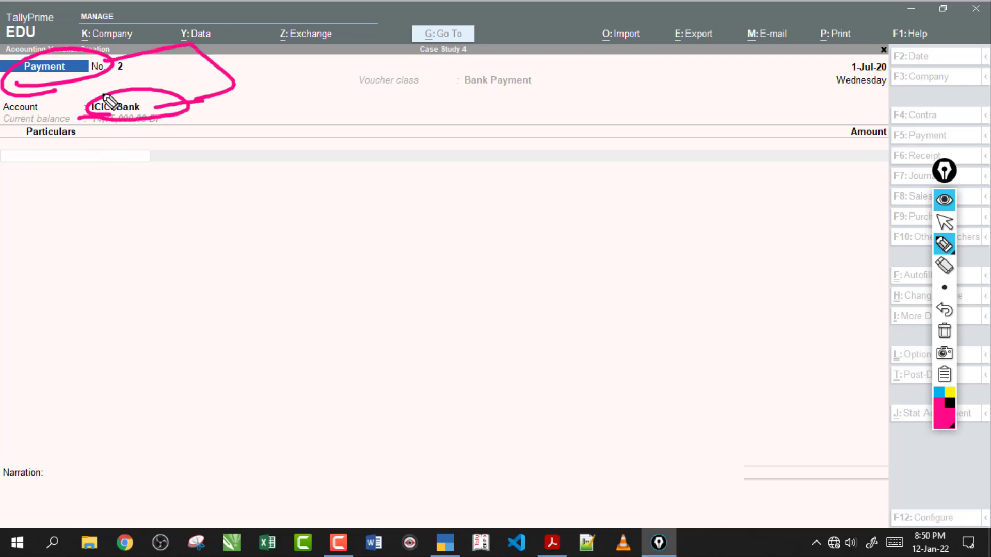
drag(158, 54, 181, 106)
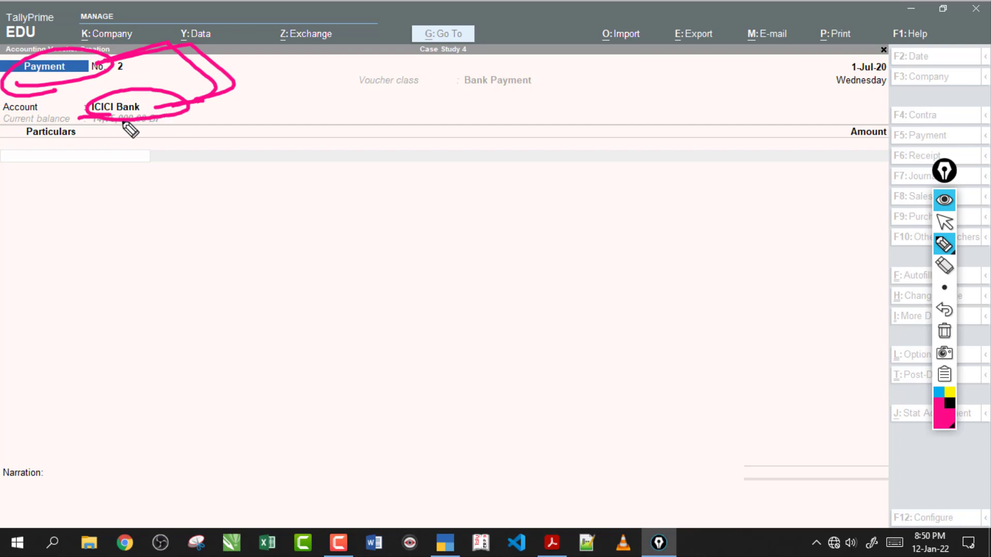
drag(129, 128, 194, 116)
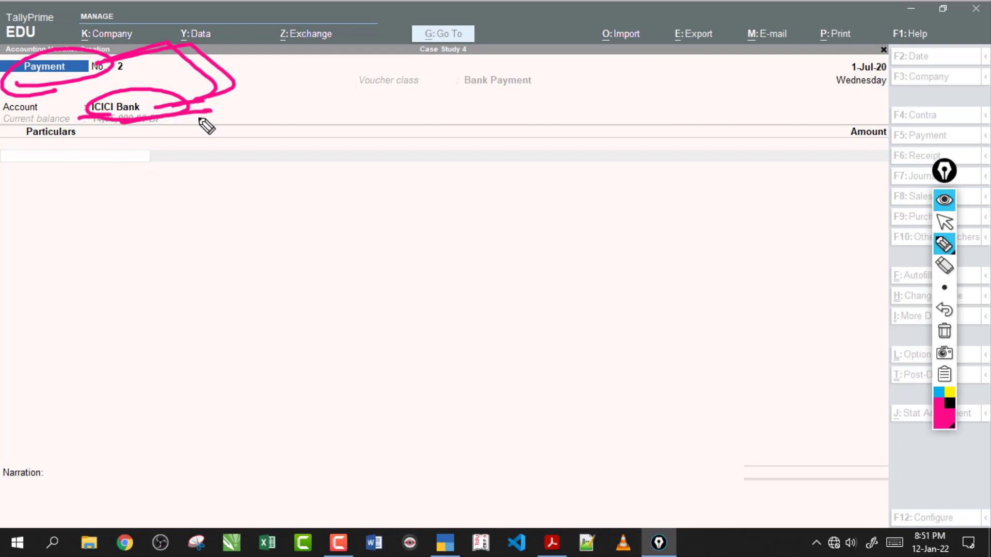
click(944, 331)
drag(24, 113, 84, 104)
mouse_move(162, 103)
mouse_down()
mouse_move(181, 96)
mouse_move(221, 109)
mouse_up()
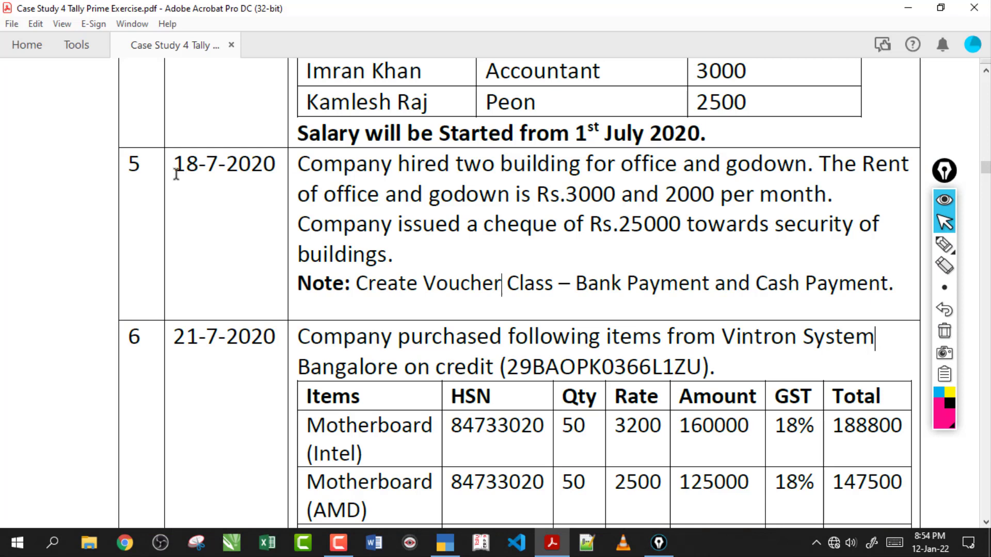
Step: In the case study PDF, trace transaction 5 dated 18-7-2020 and its voucher class note
drag(126, 164, 302, 185)
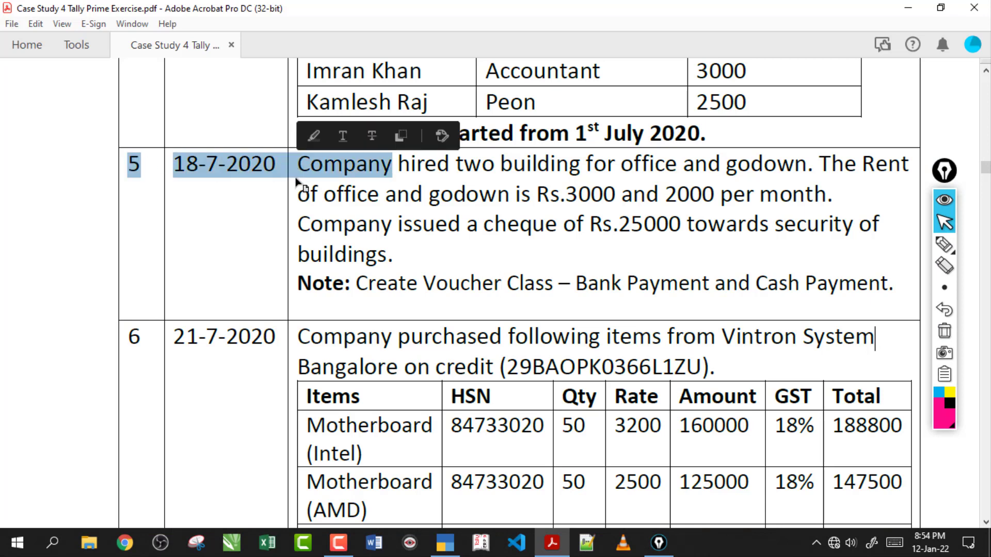
click(470, 291)
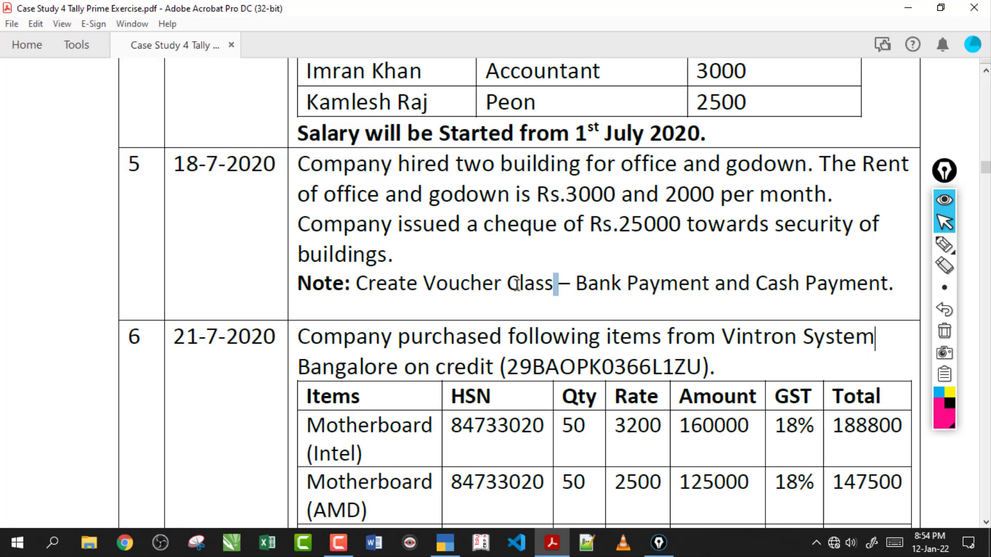
drag(556, 283, 422, 284)
click(479, 288)
Step: Examine transaction 6 dated 21-7-2020, the credit purchase from Vintron System Bangalore and its motherboard items
drag(128, 336, 565, 351)
click(563, 338)
drag(357, 428, 378, 428)
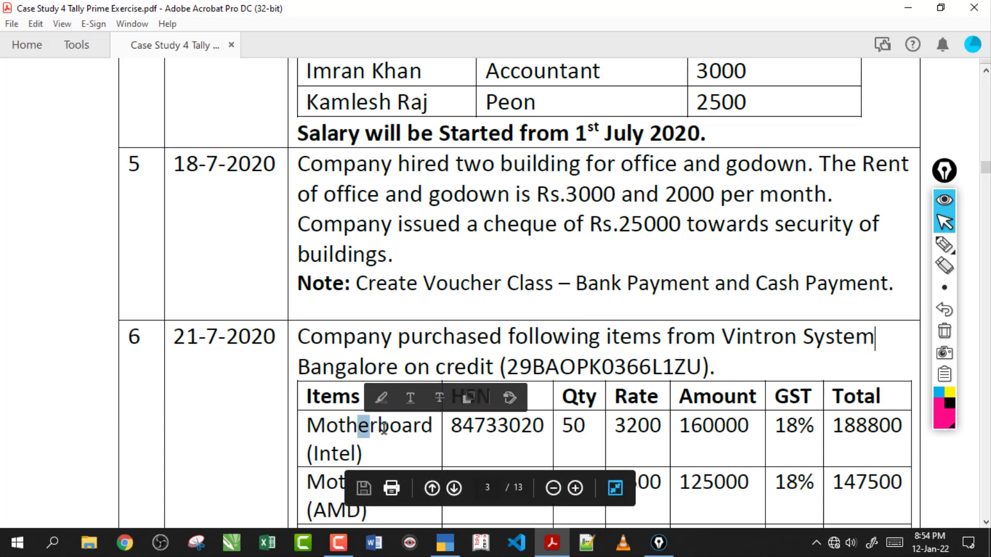
click(387, 429)
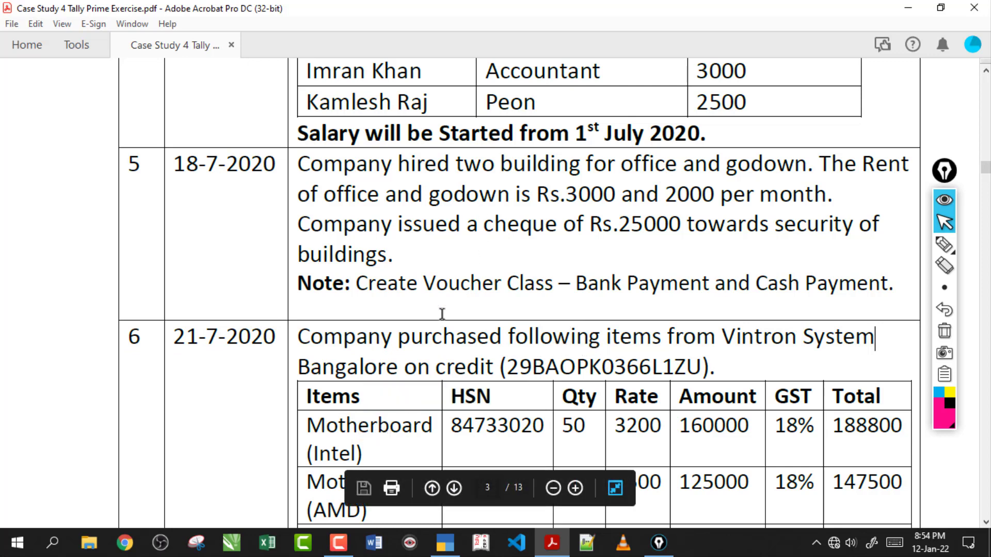
drag(326, 338, 422, 358)
click(422, 356)
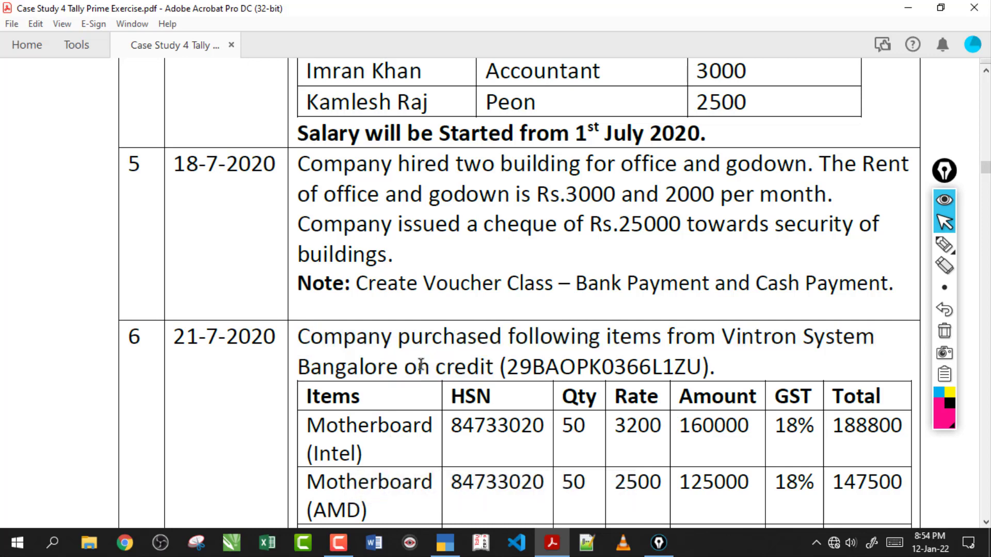